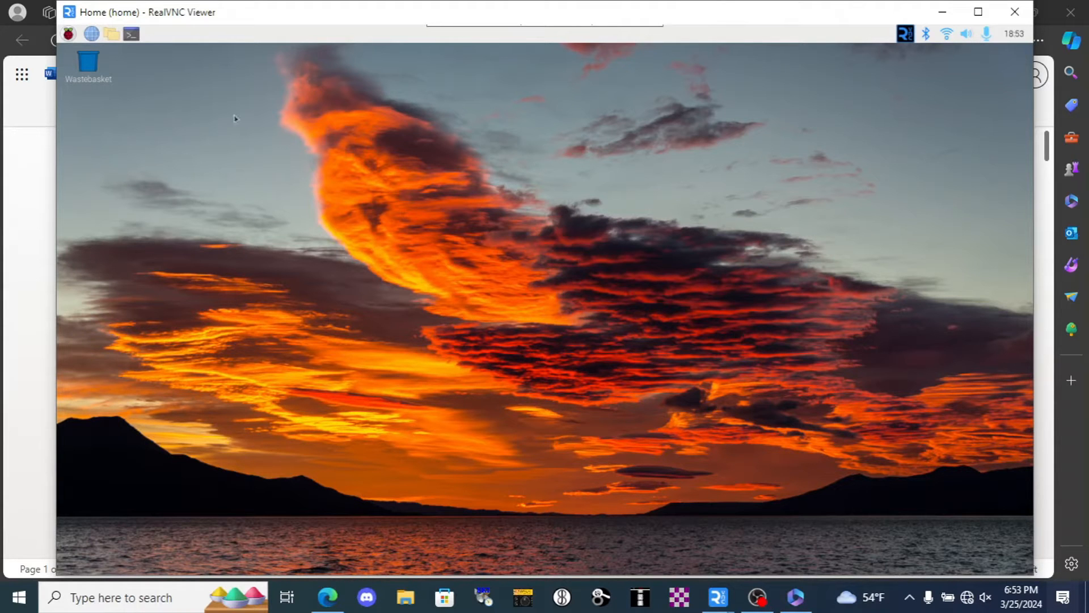
- Switch to the Pi Checklist document in Edge and find the "Desktop and Audio Customization" section
click(15, 158)
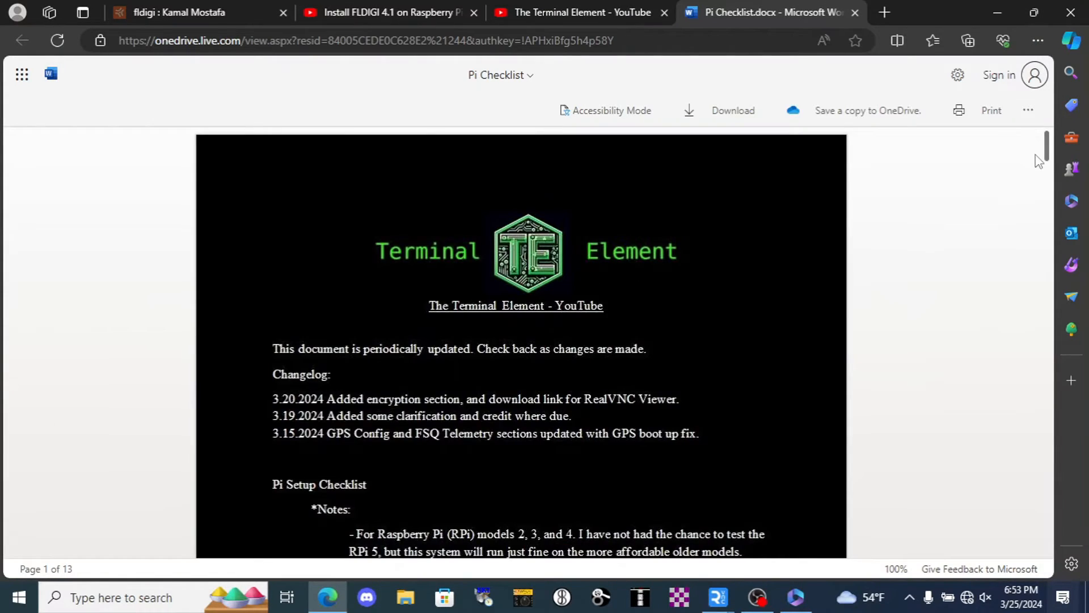
drag(1045, 148, 979, 290)
scroll(630, 207, down, 1)
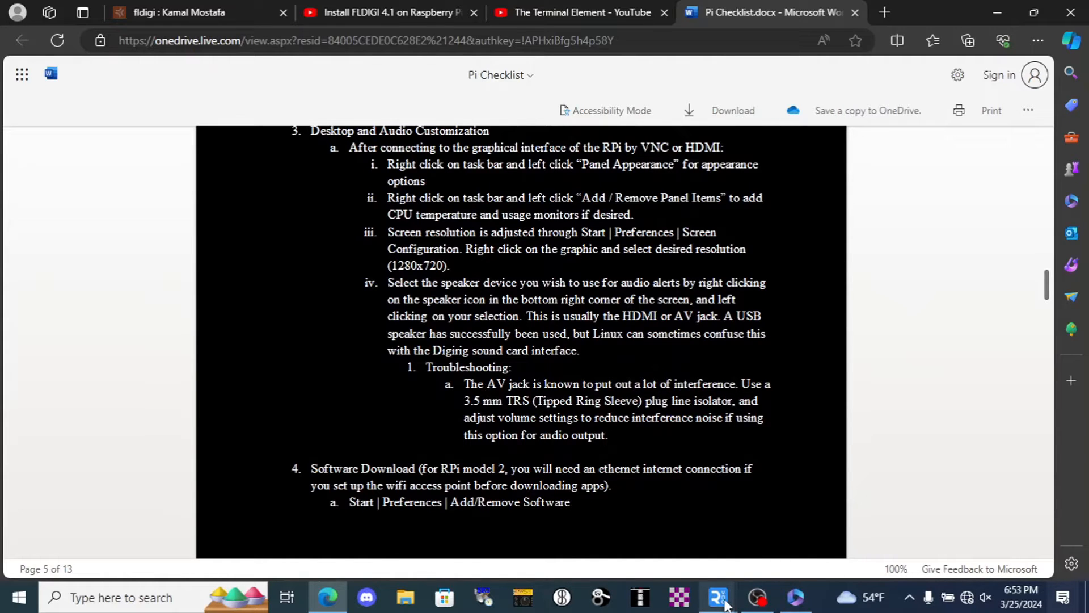
- Switch to the Raspberry Pi desktop in RealVNC Viewer and set the taskbar position to Bottom in the panel's appearance settings
mouse_move(726, 605)
click(763, 542)
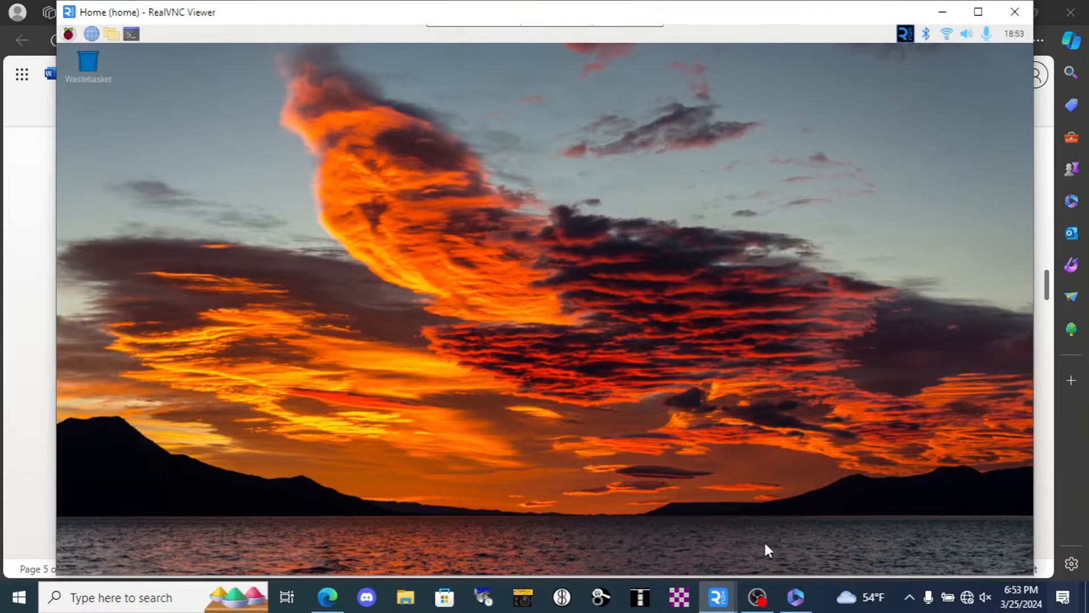
right_click(403, 38)
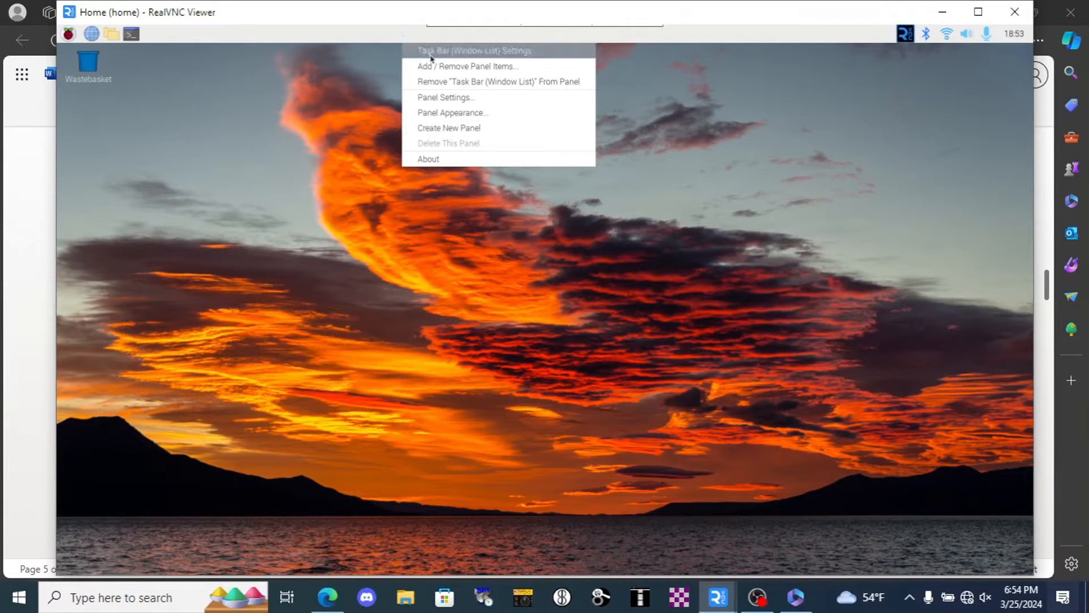
click(464, 112)
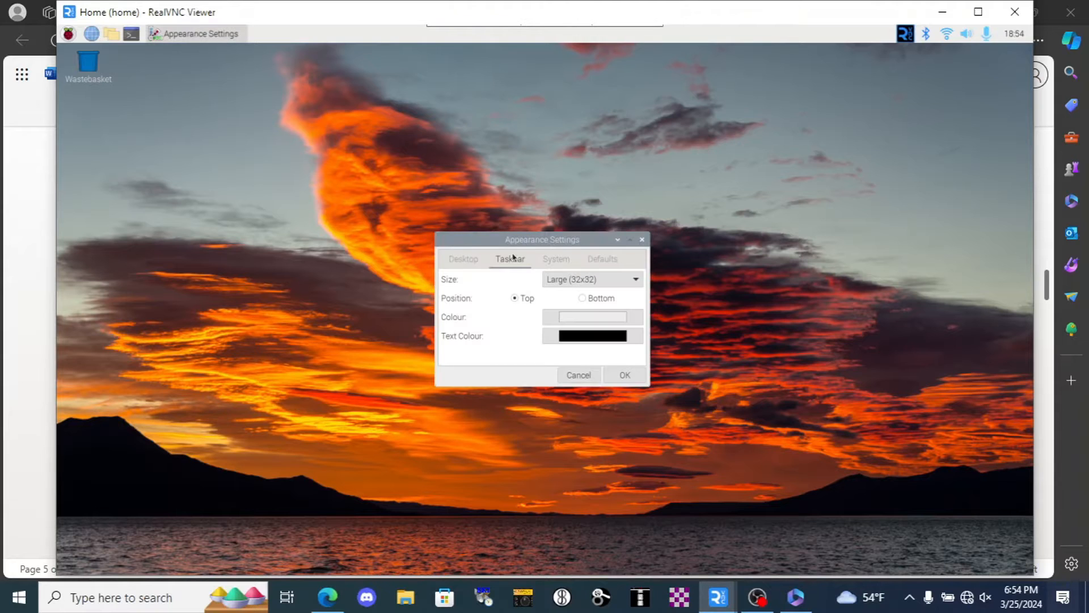
click(582, 299)
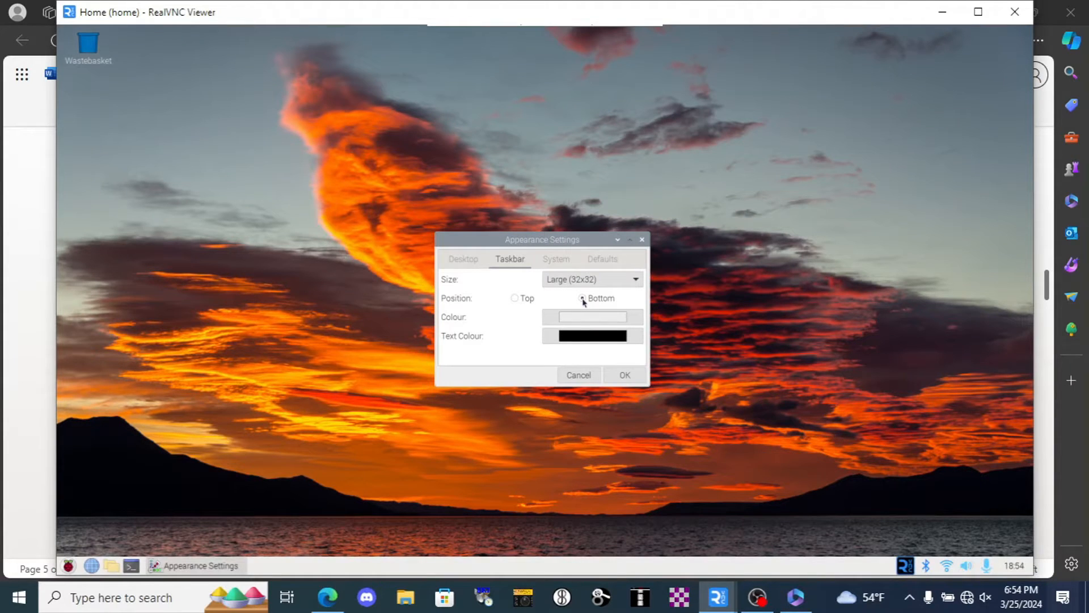
- Change the desktop background picture to aurora.jpg from the rpd-wallpaper folder
click(466, 260)
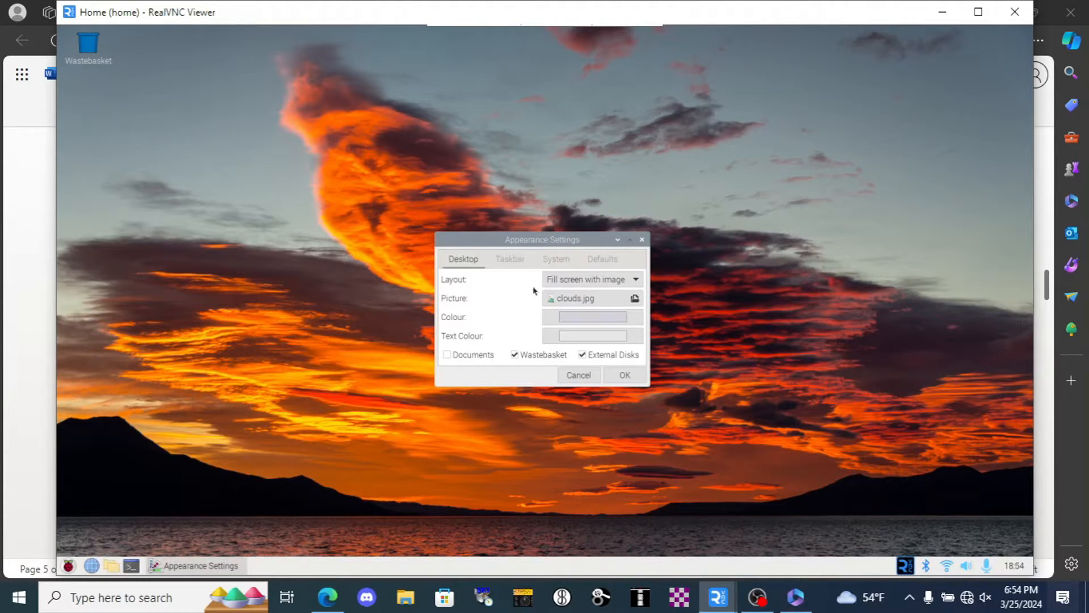
click(548, 303)
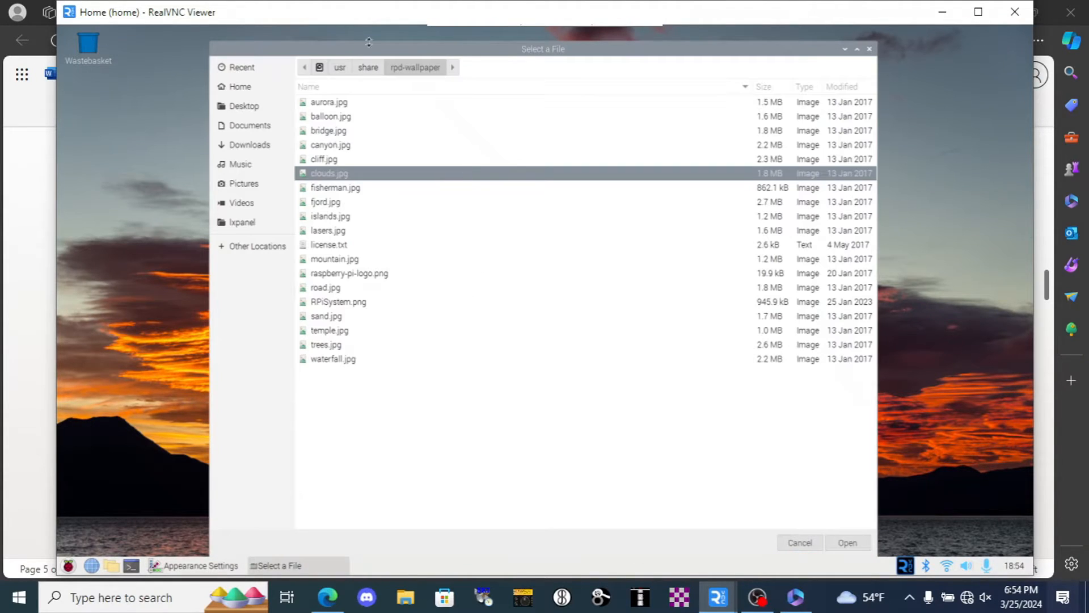
click(352, 104)
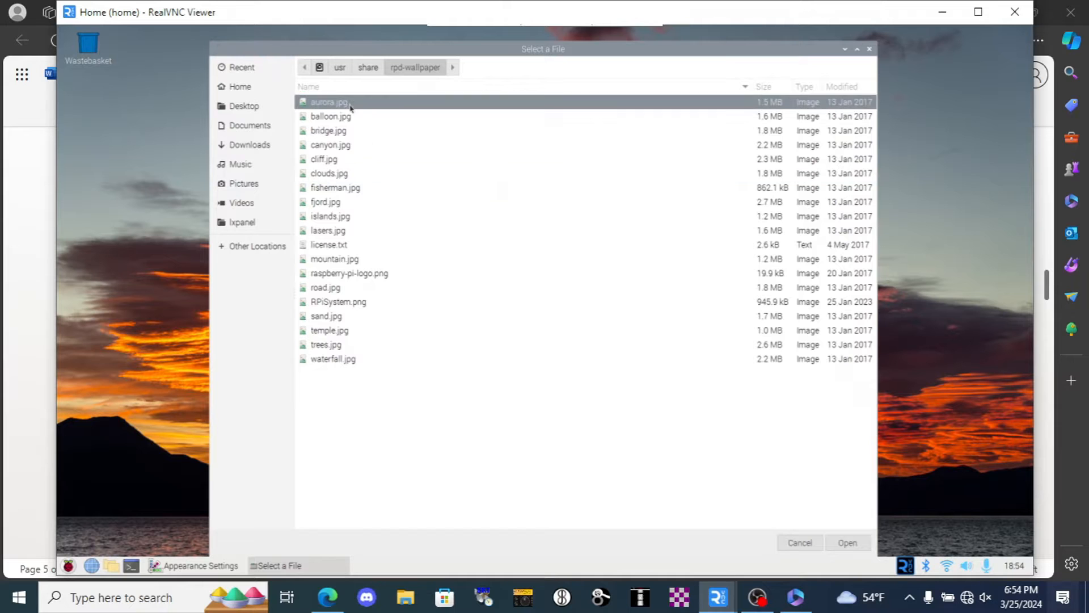
double_click(388, 105)
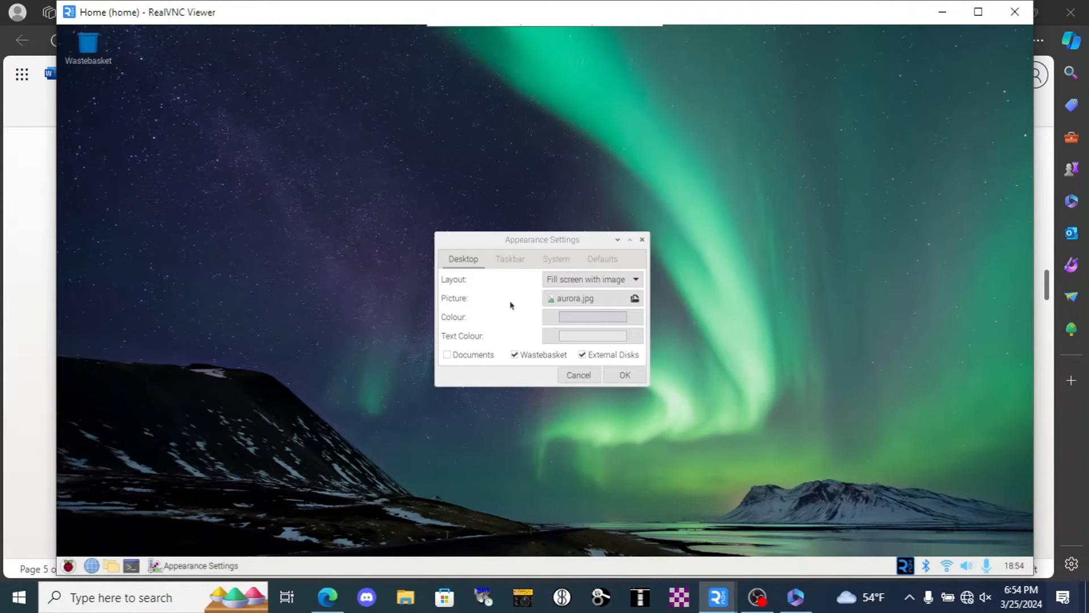
- Set the mouse cursor size to Medium, look over the other appearance settings and accept the changes
click(576, 262)
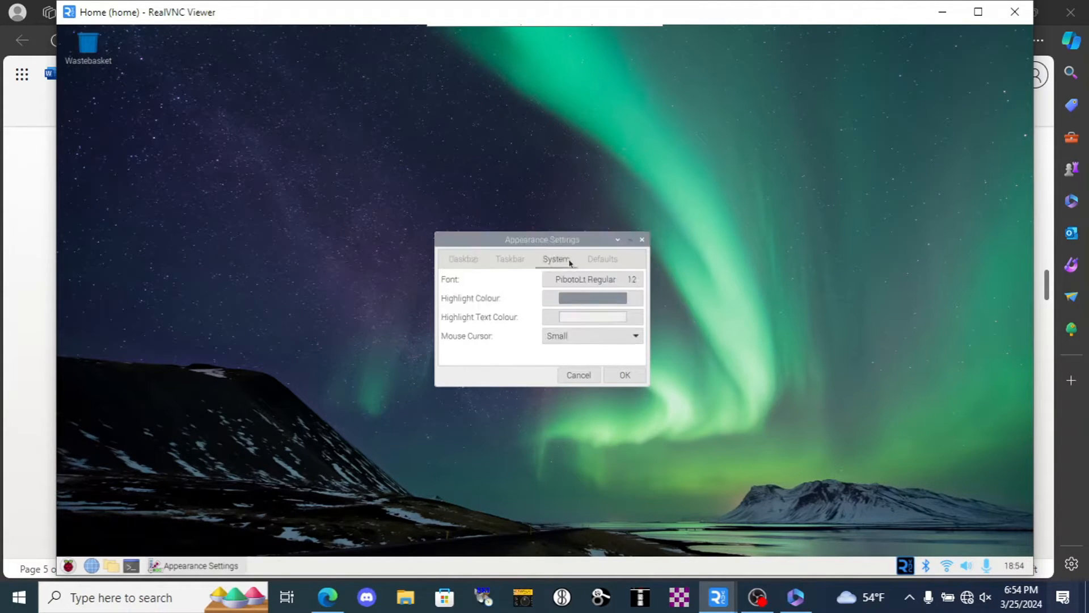
click(561, 340)
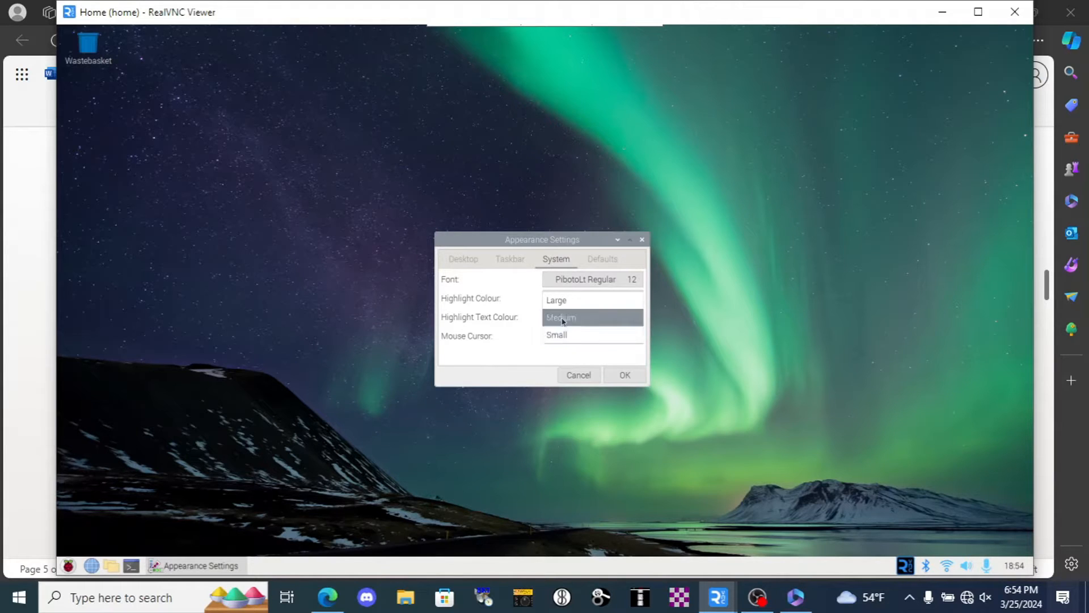
click(561, 318)
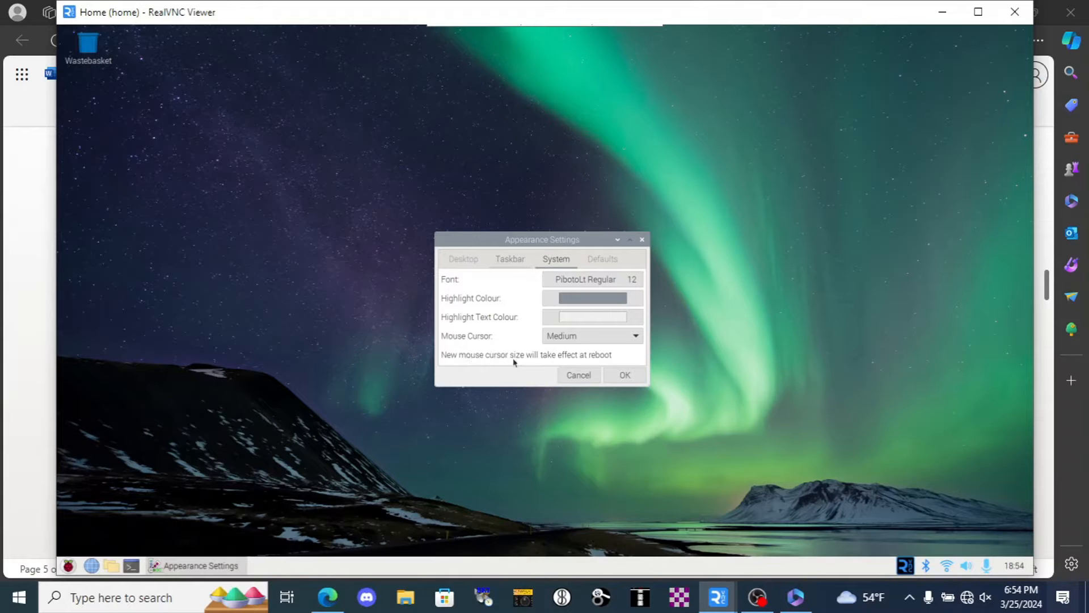
click(591, 263)
click(518, 260)
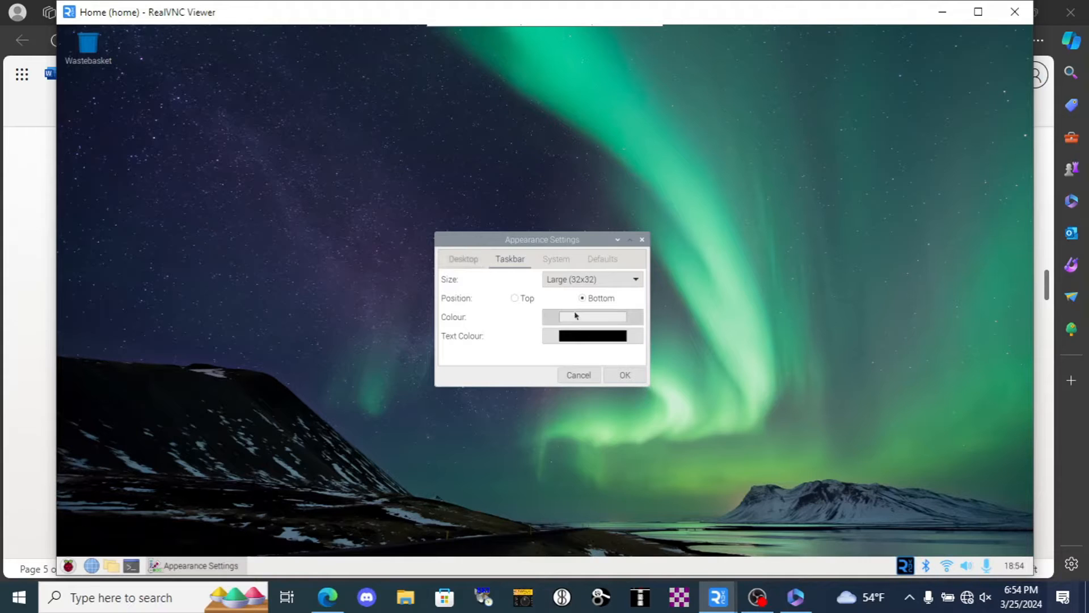
click(480, 264)
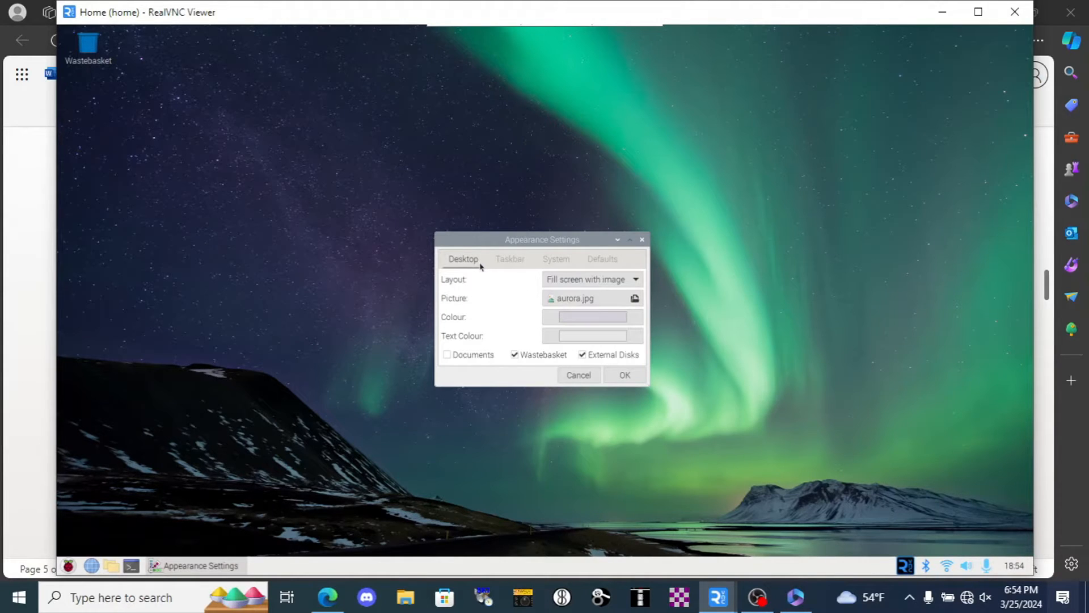
click(624, 377)
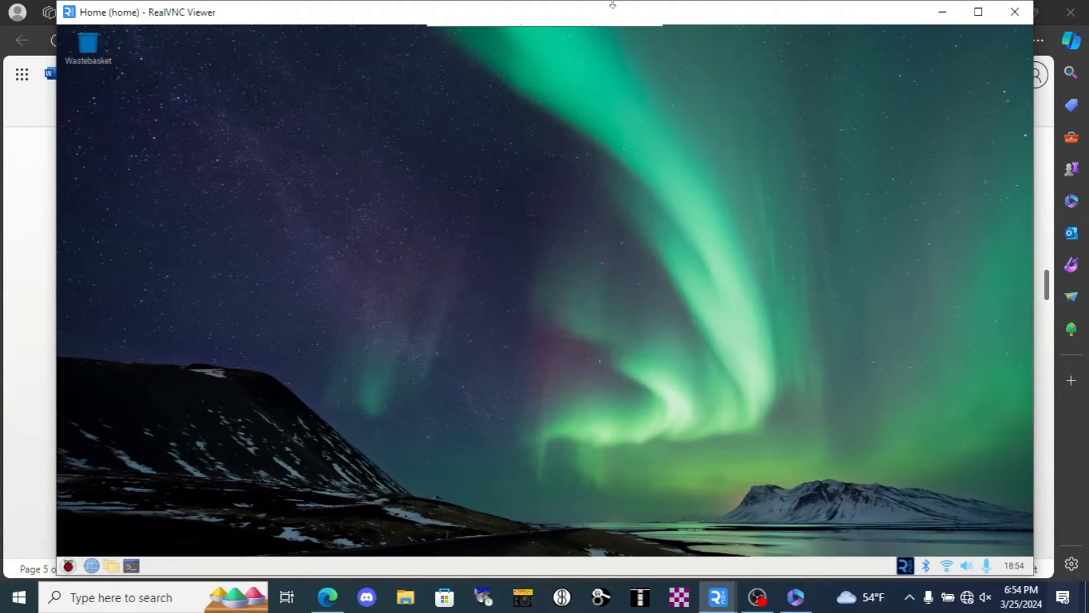
- Add the CPU Temperature Monitor plugin to the taskbar panel
right_click(532, 566)
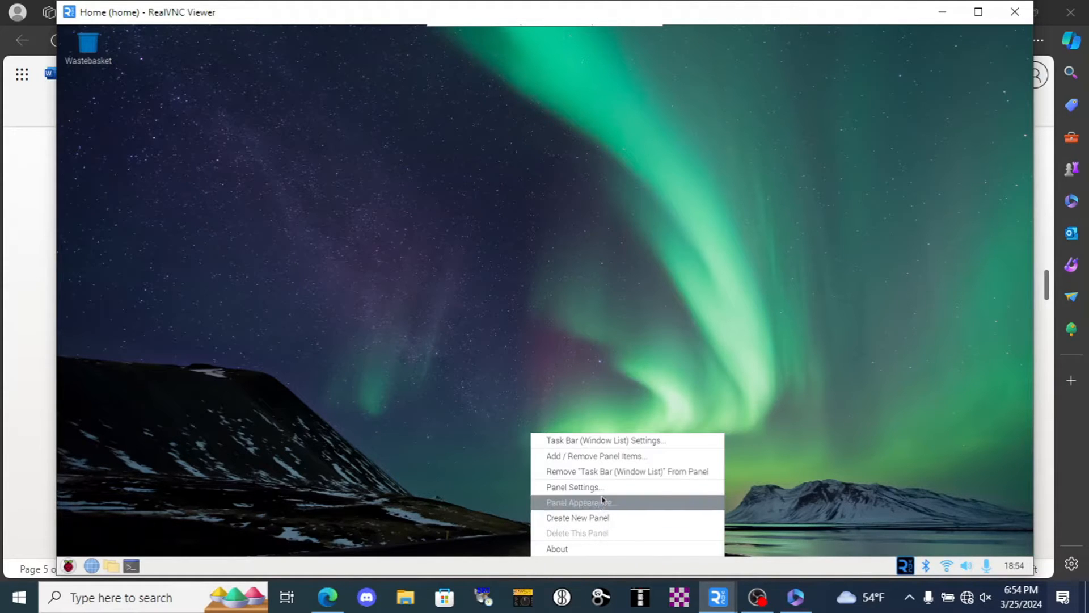
click(609, 462)
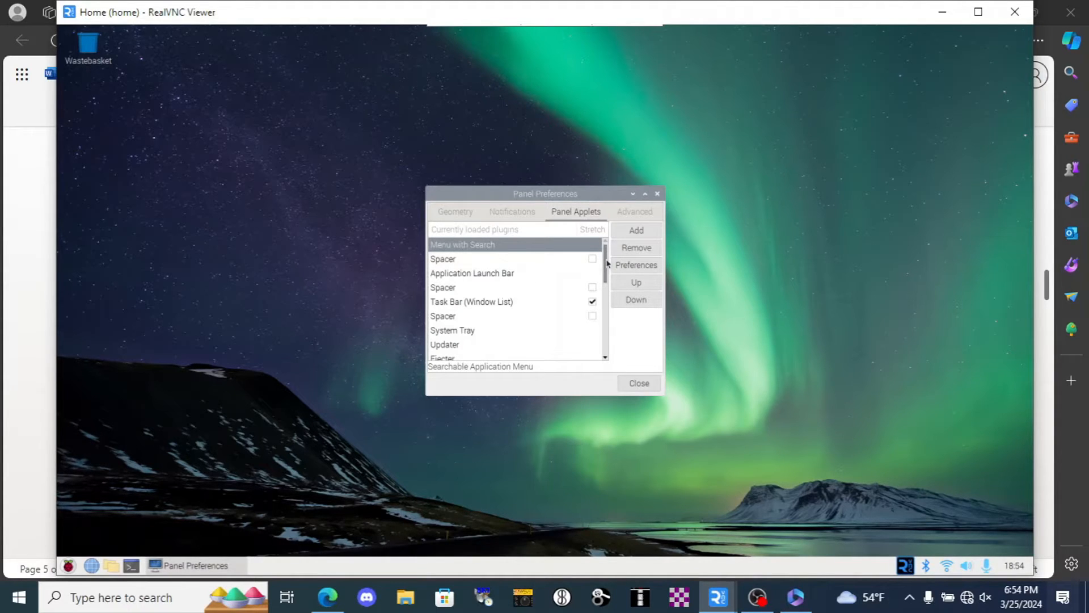
drag(606, 263, 607, 264)
click(638, 235)
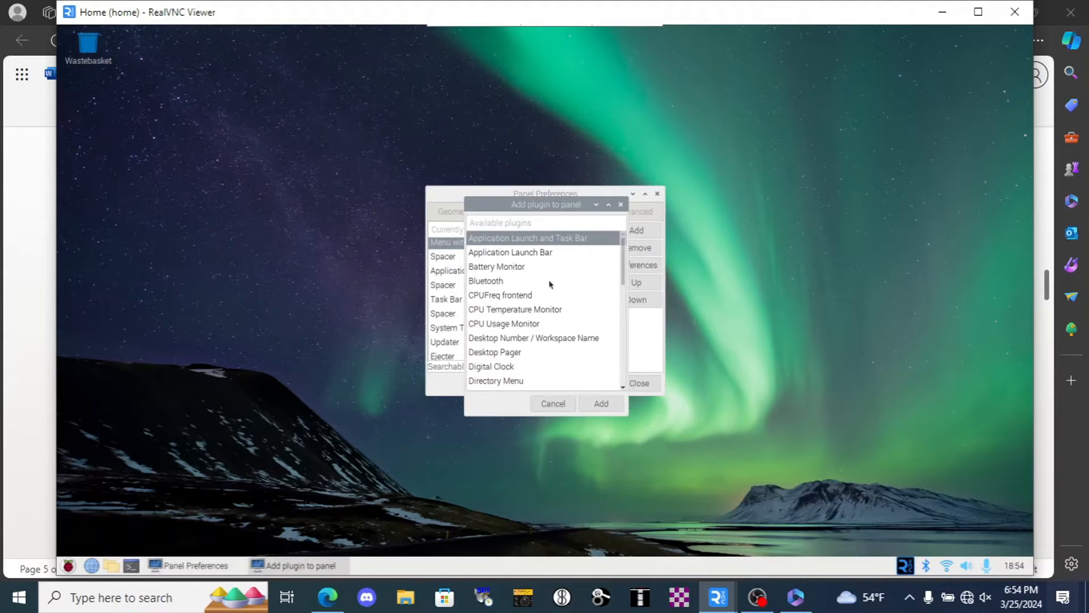
click(516, 311)
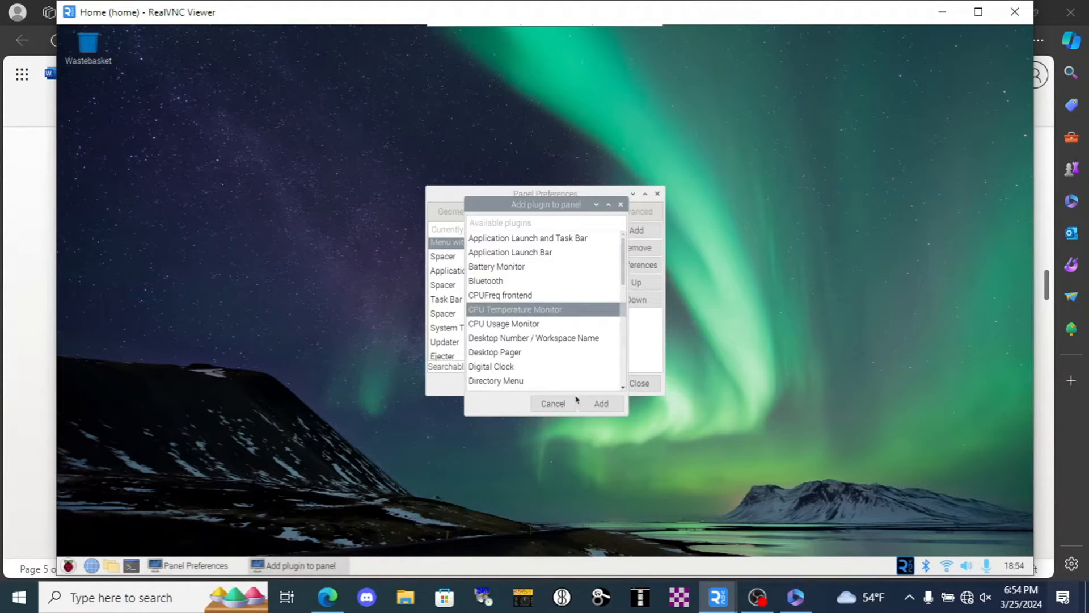
click(599, 404)
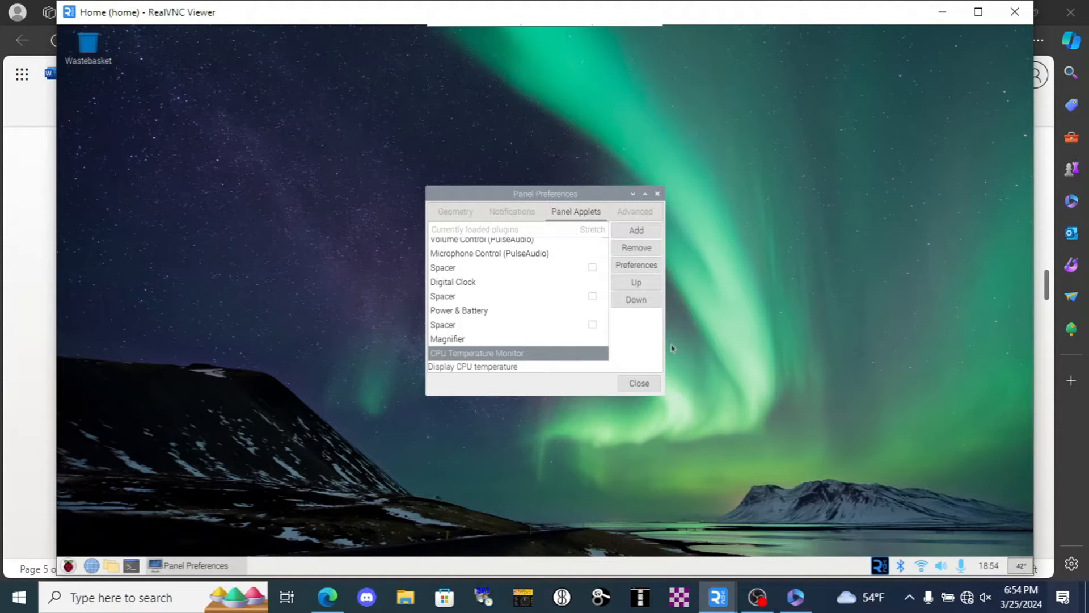
- Move the CPU Temperature Monitor directly below the Digital Clock in the applet order and close the panel preferences
click(644, 287)
click(643, 287)
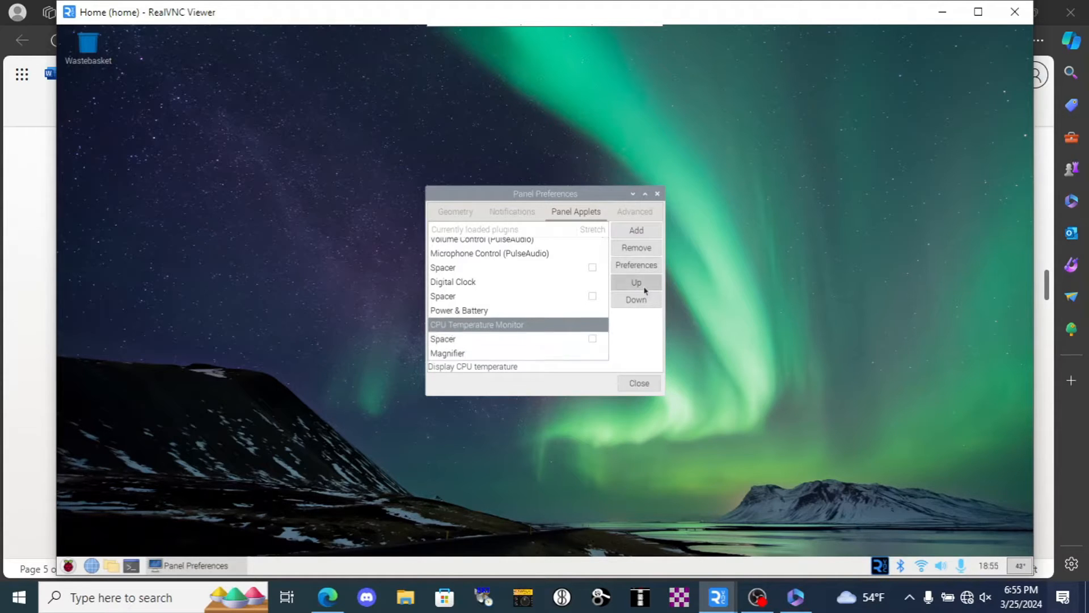
click(644, 287)
click(644, 287)
click(644, 287)
click(643, 287)
click(644, 287)
click(638, 302)
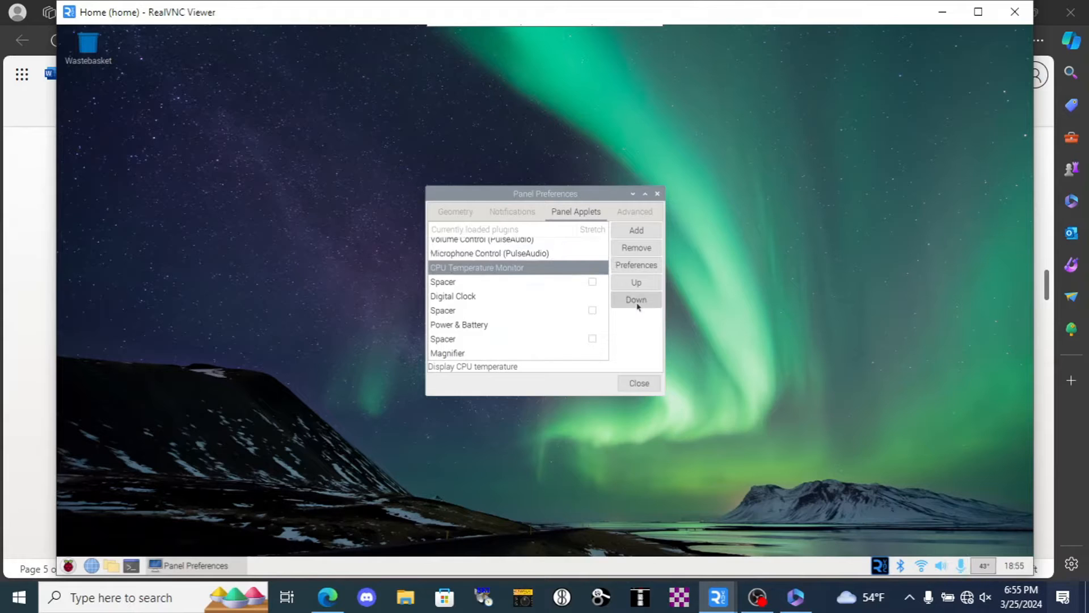
click(637, 302)
click(638, 301)
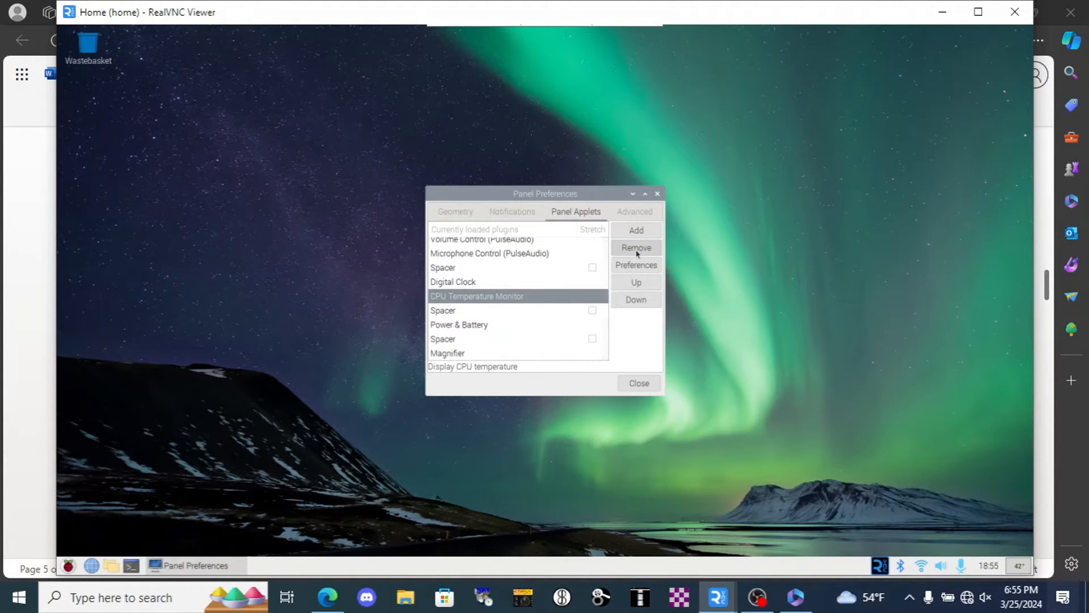
click(637, 383)
- Set the HDMI-1 display resolution to 1280x720 in Screen Configuration, keep the new setting and close the editor
click(68, 565)
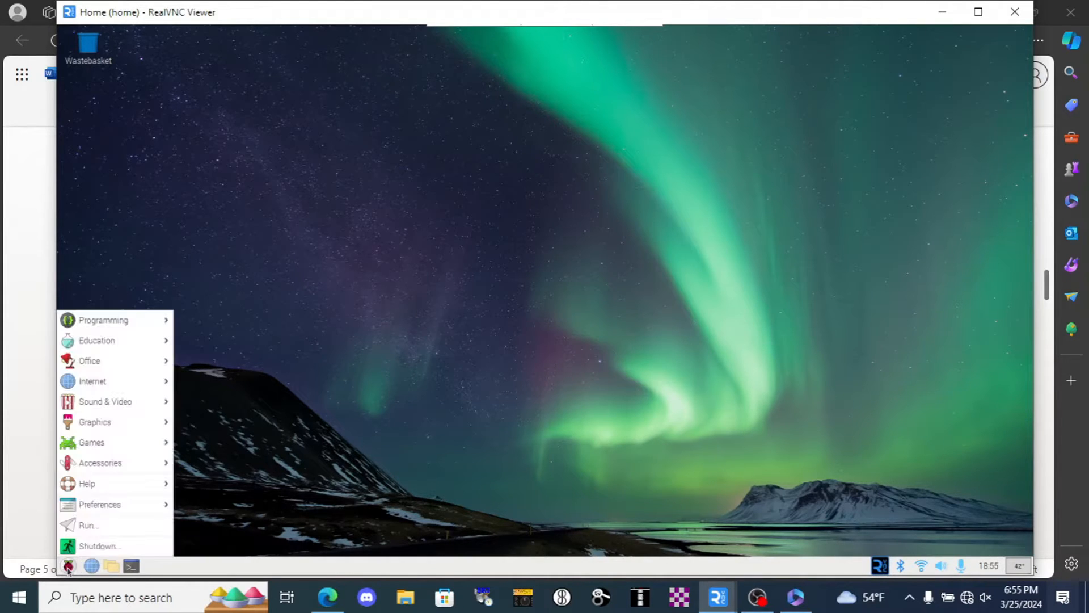
mouse_move(109, 448)
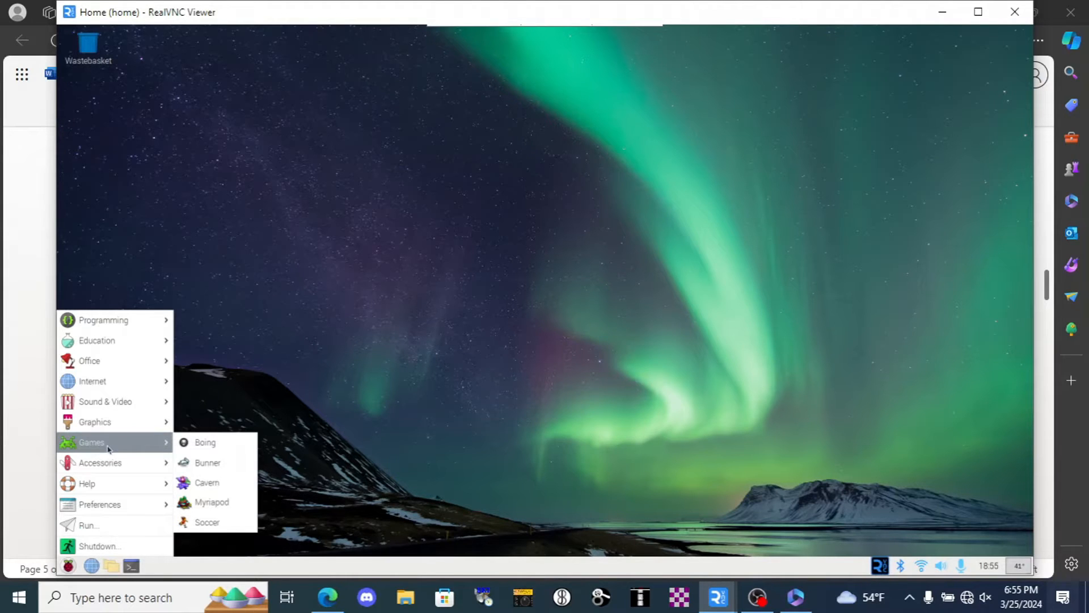
mouse_move(120, 467)
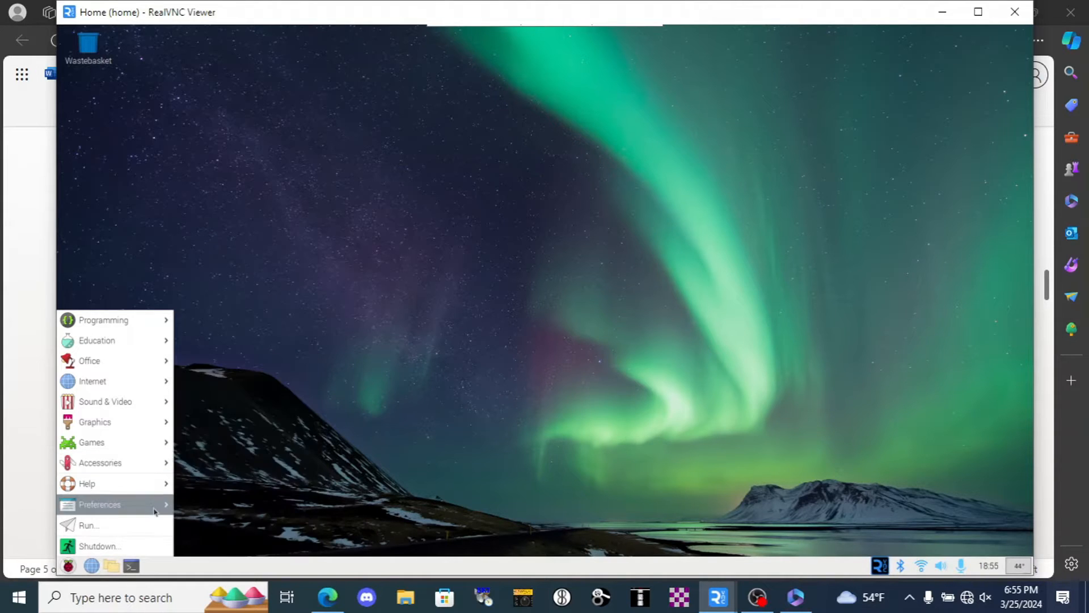
mouse_move(156, 511)
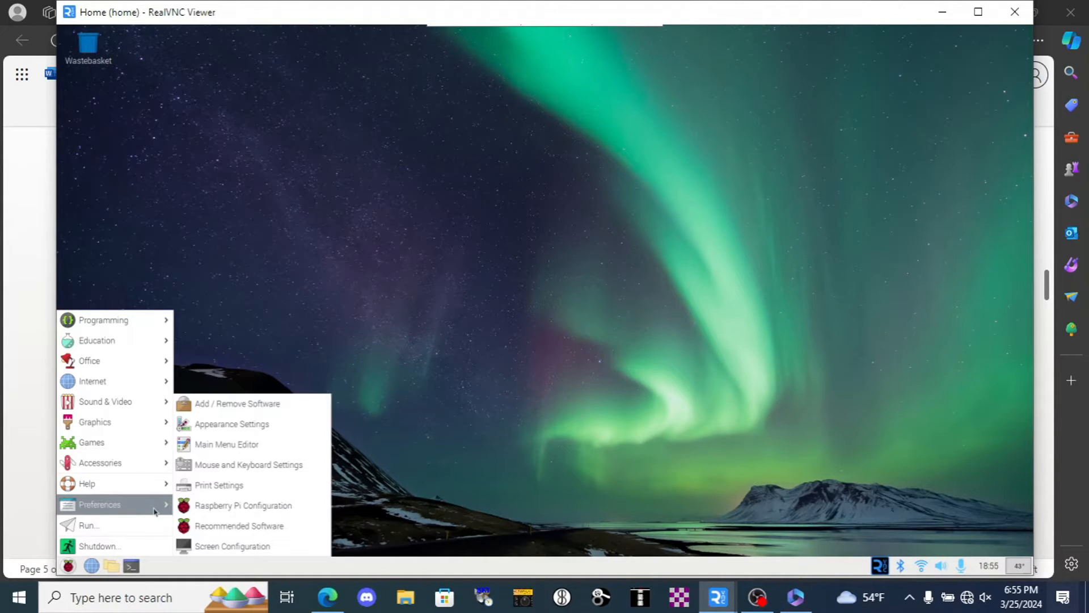
click(230, 545)
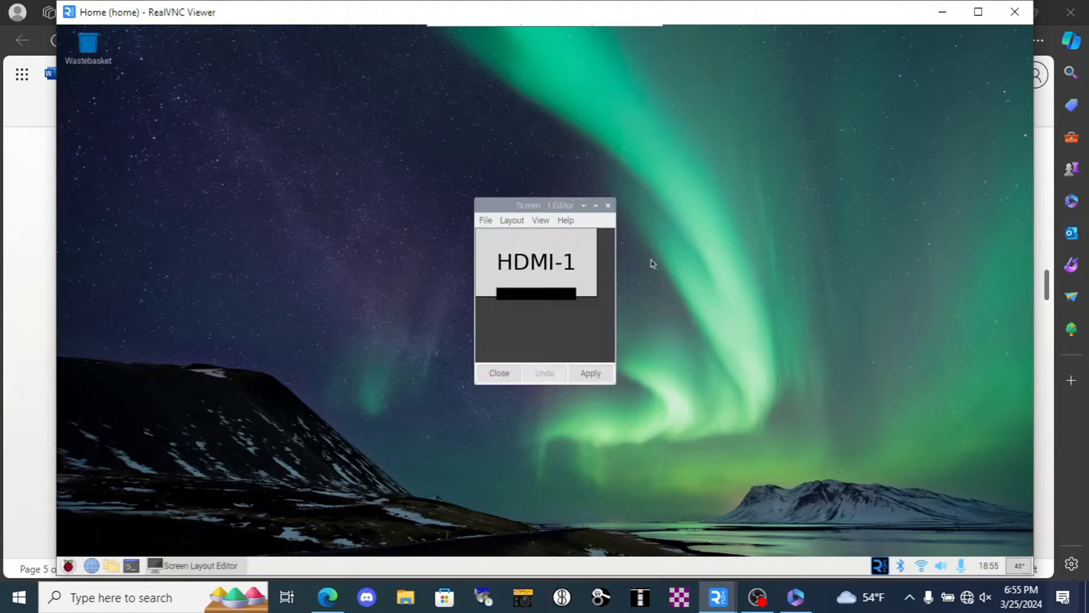
right_click(559, 258)
mouse_move(607, 296)
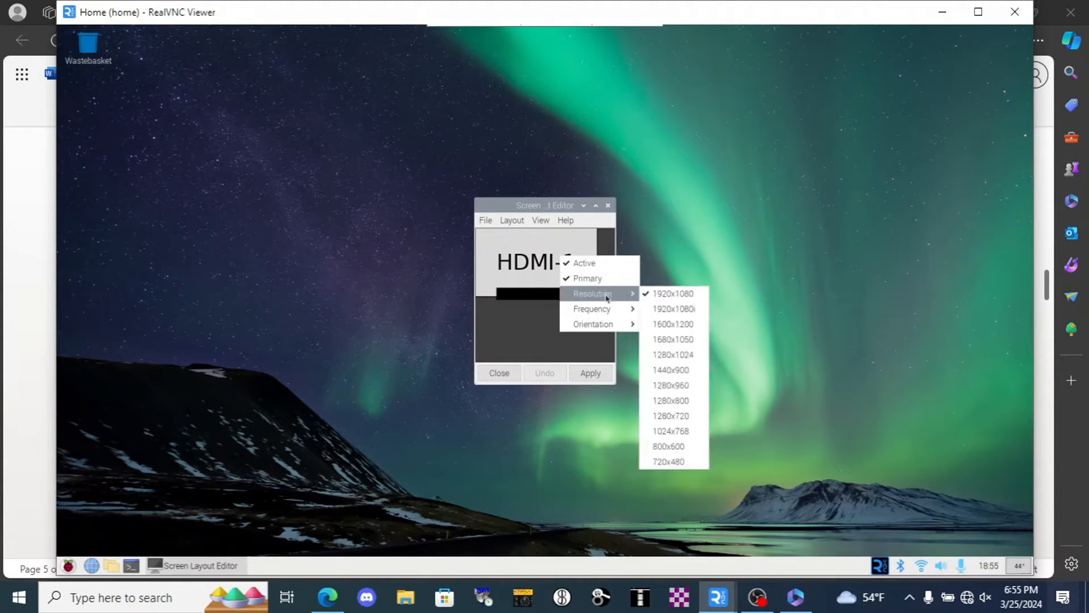
click(688, 417)
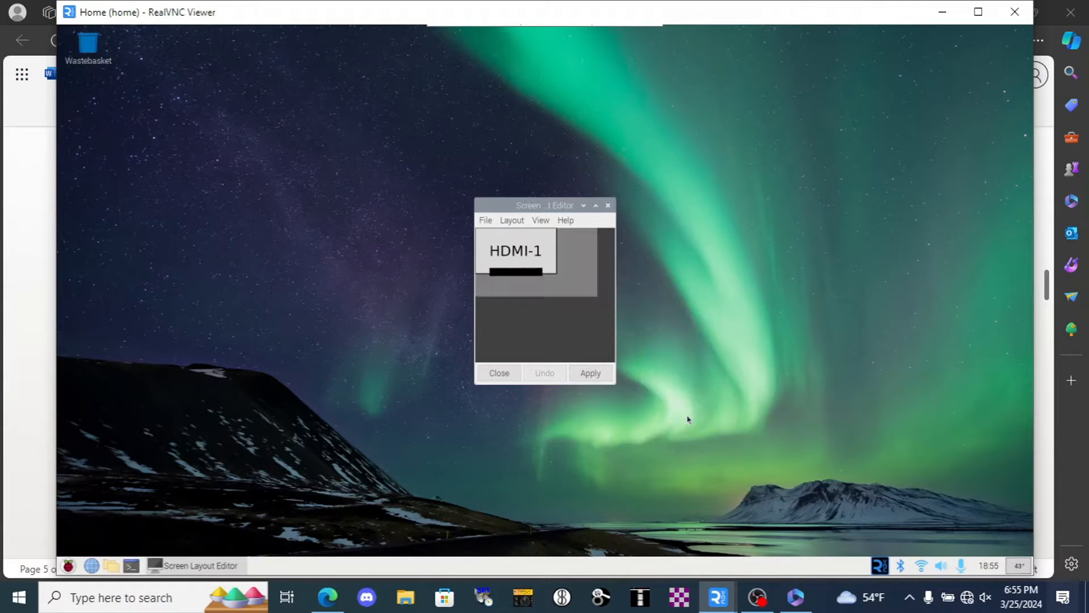
click(585, 373)
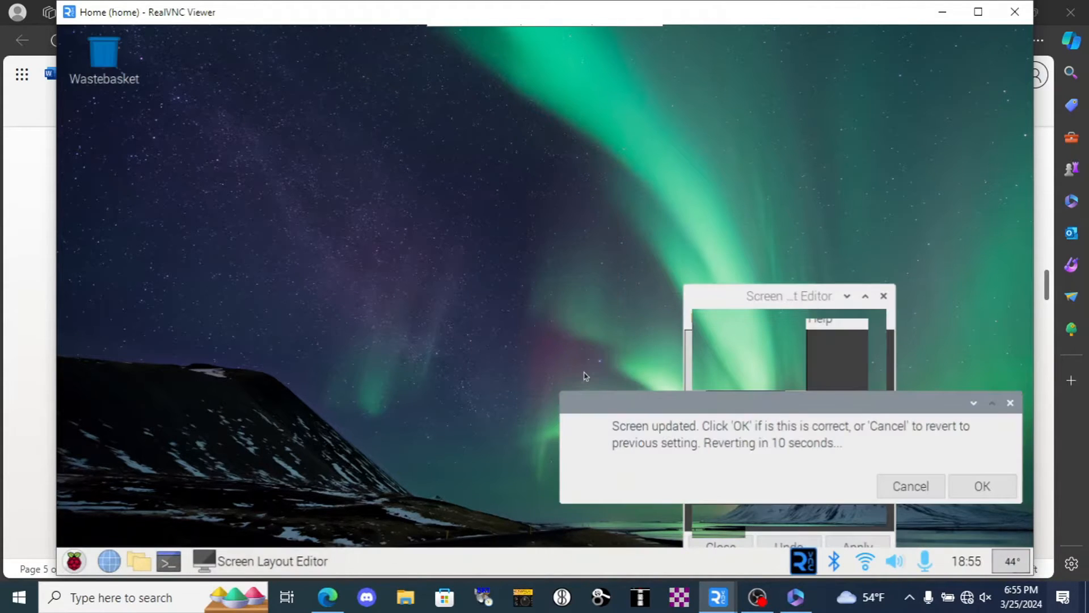
click(982, 487)
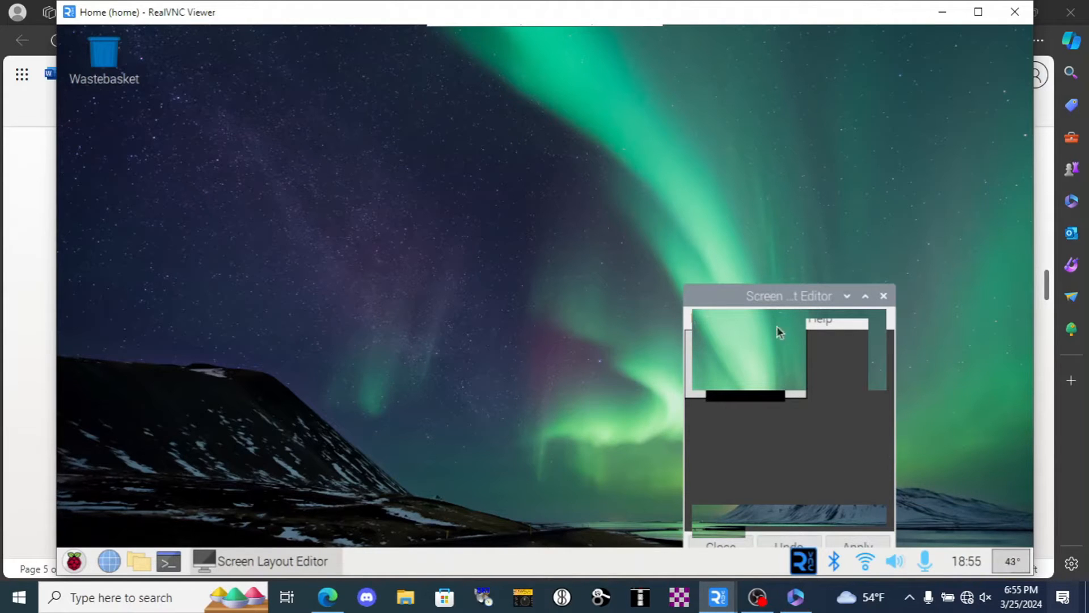
drag(778, 296, 752, 207)
click(857, 208)
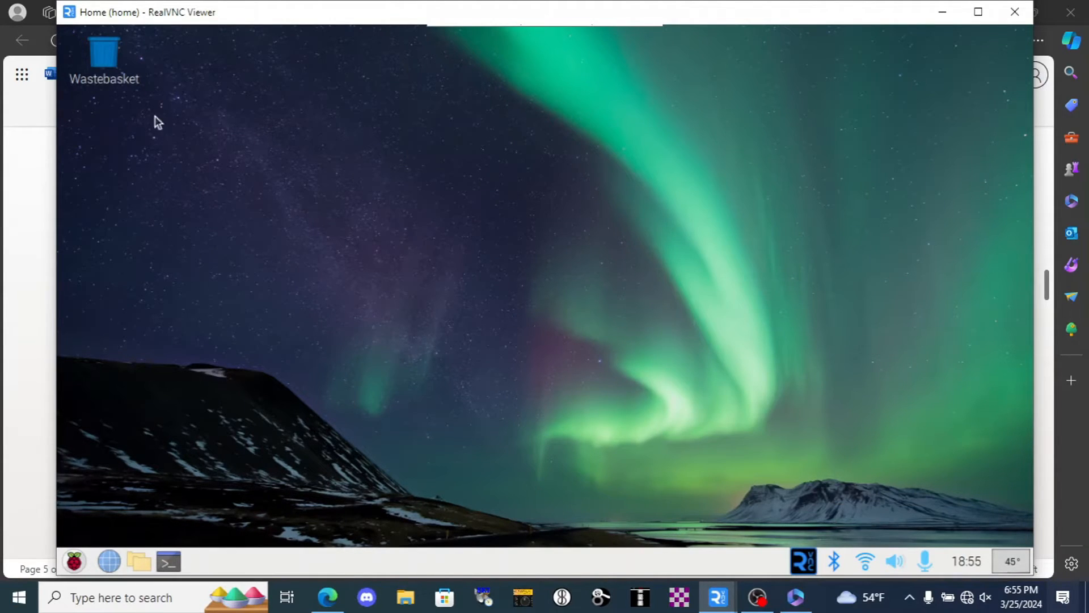
- Switch to the browser and review the checklist's desktop and audio section, the fldigi PPA page and the FLDIGI 4.1 installation video
click(19, 160)
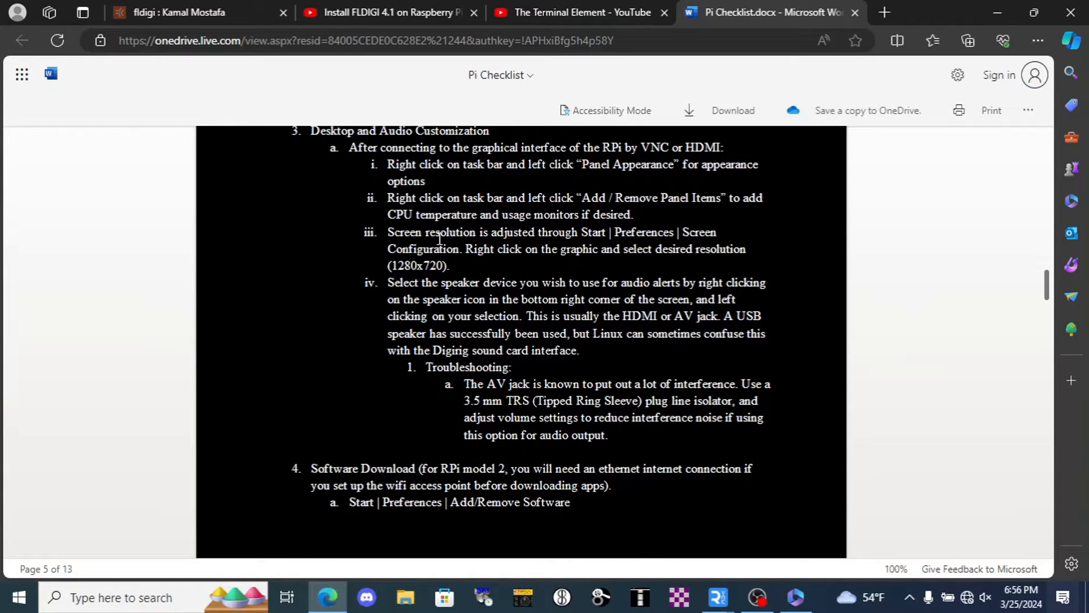
click(231, 3)
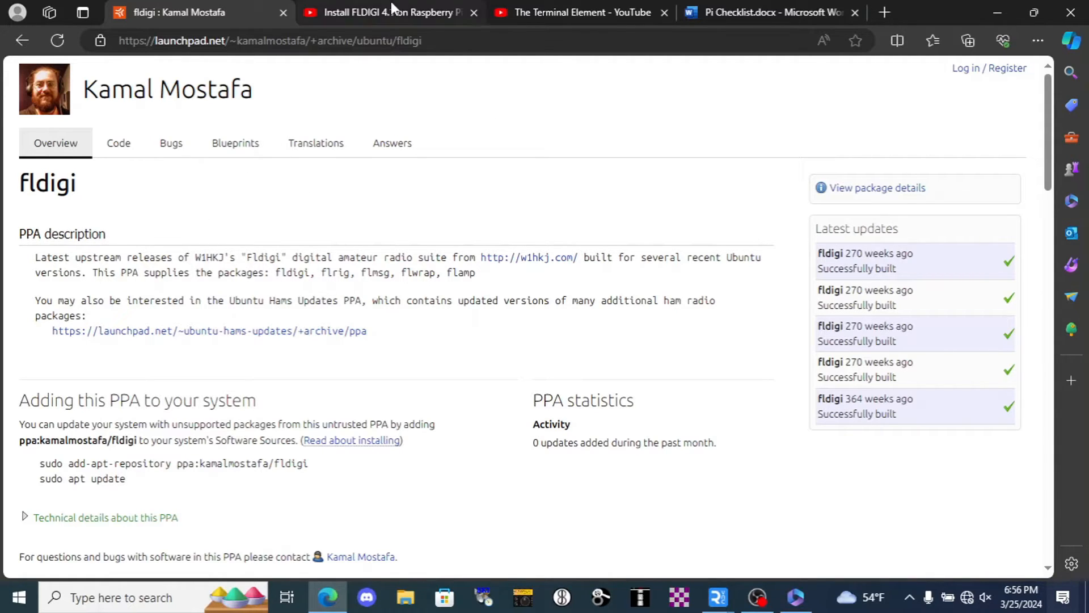
click(396, 15)
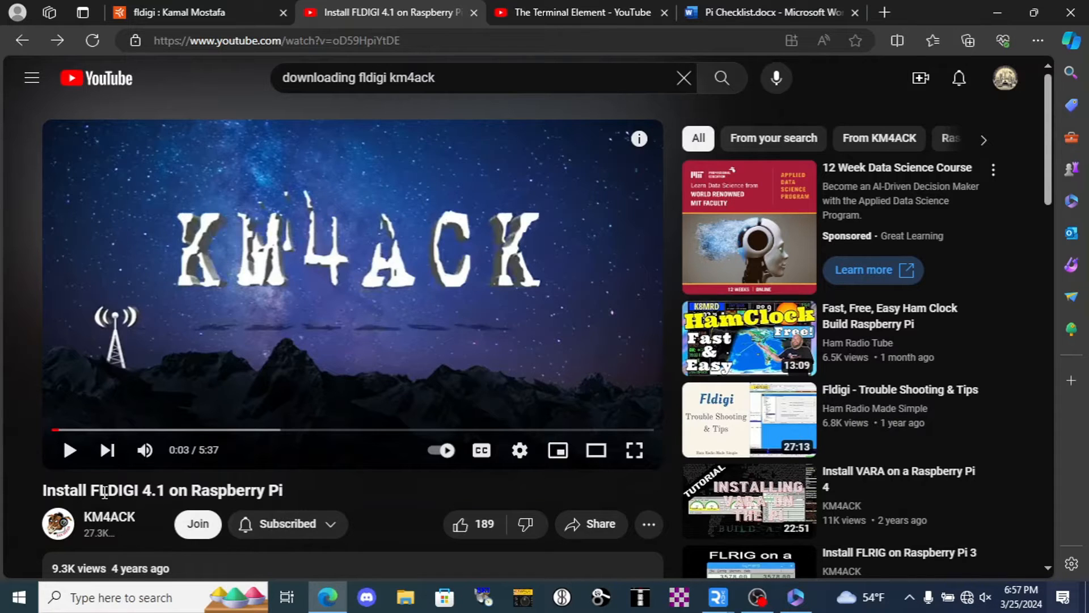
- Return to the Raspberry Pi desktop, open Add / Remove Software from the Preferences and search for fldigi
click(996, 15)
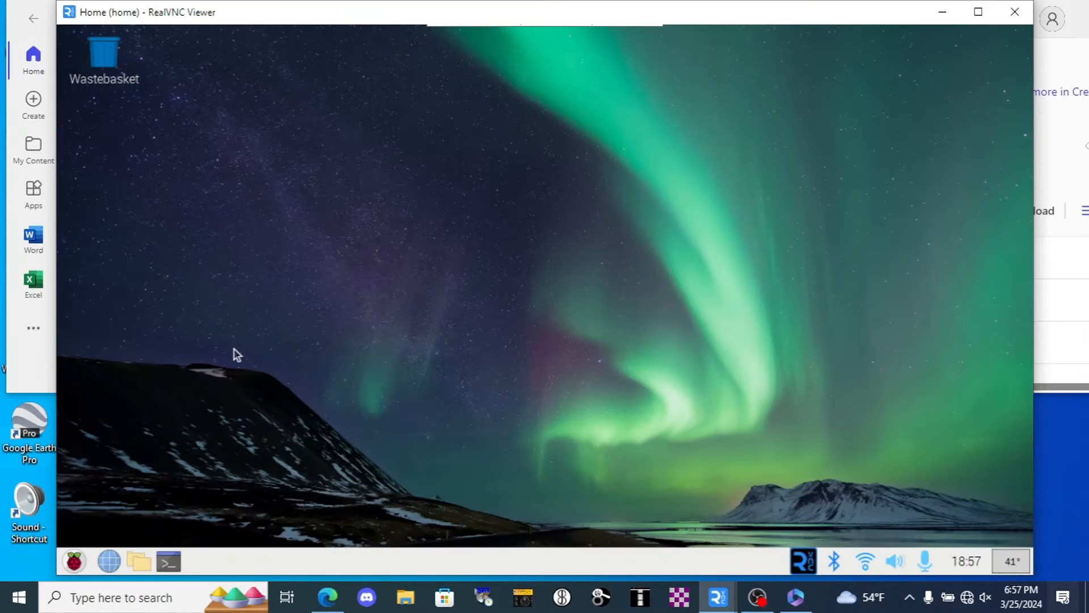
click(76, 561)
mouse_move(153, 468)
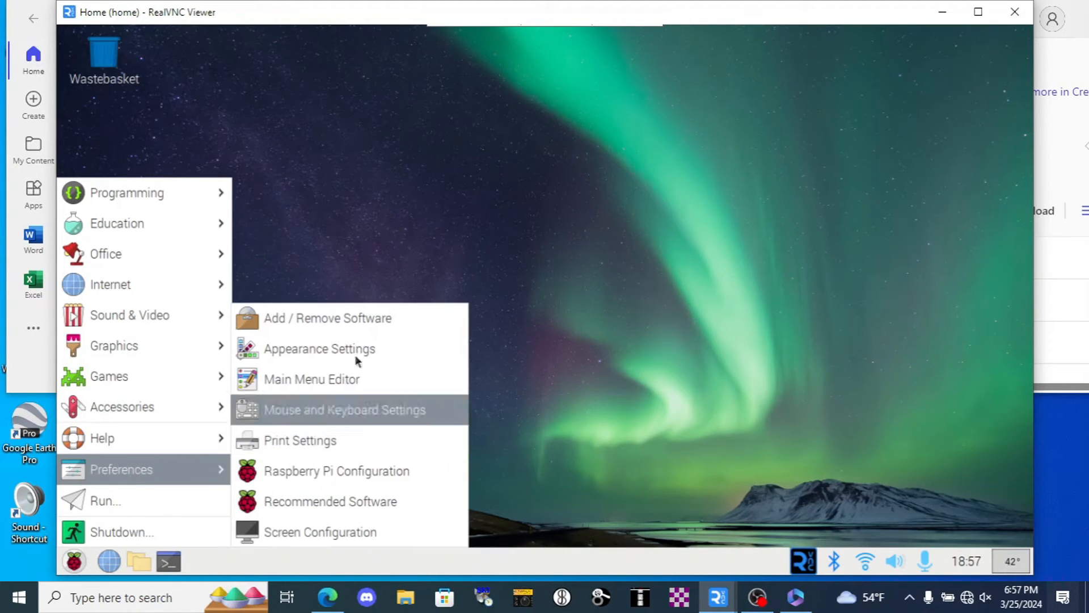
click(372, 318)
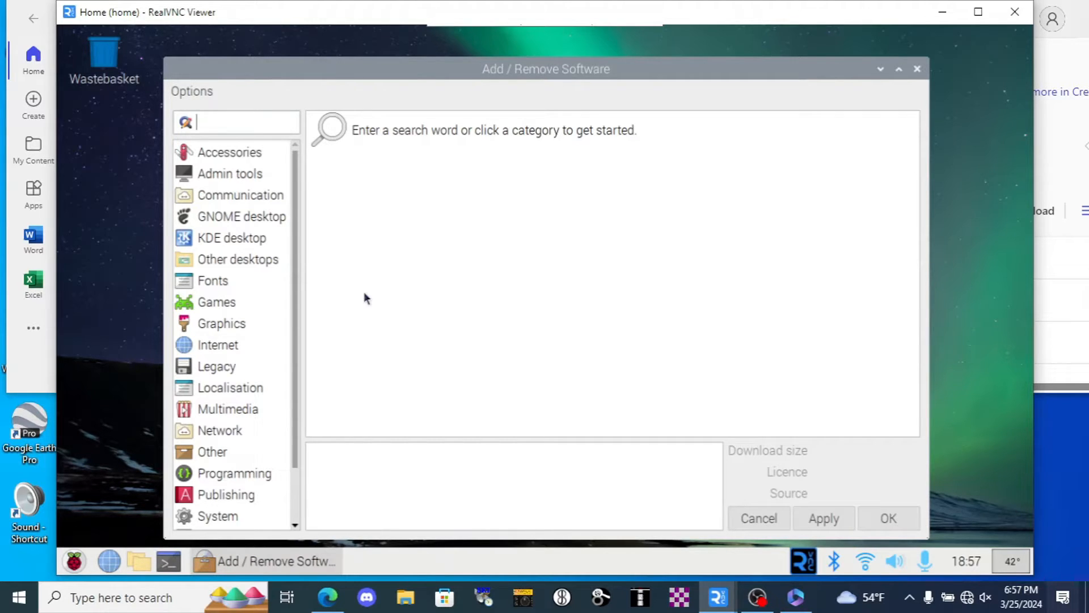
text(fldigi)
key(Return)
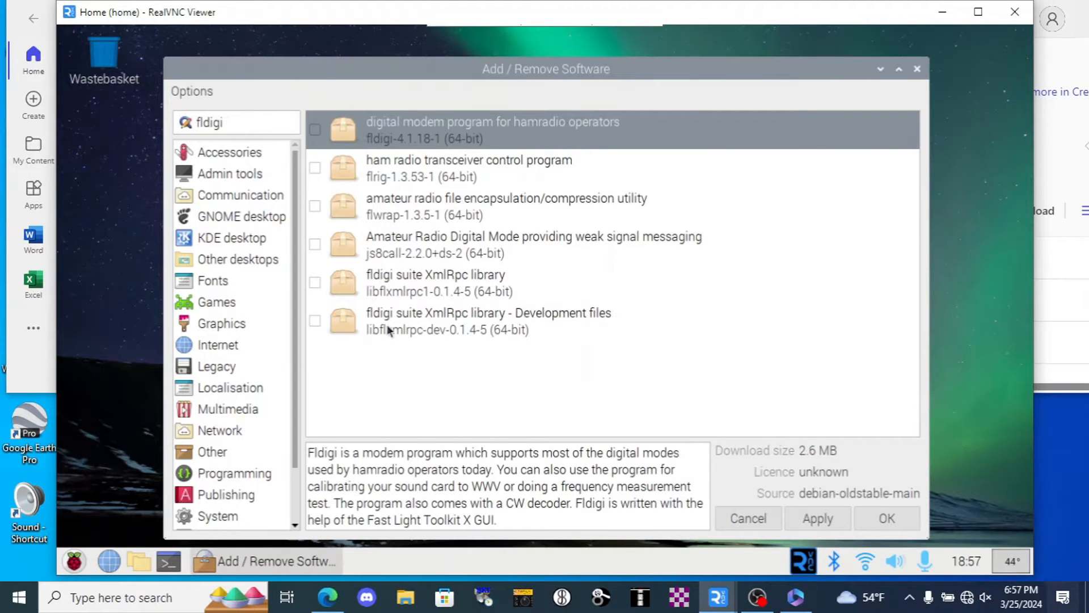
- Review the list of suggested software programs, from FLDIGI to Viking, in the Software Download section of the Pi Checklist
click(337, 598)
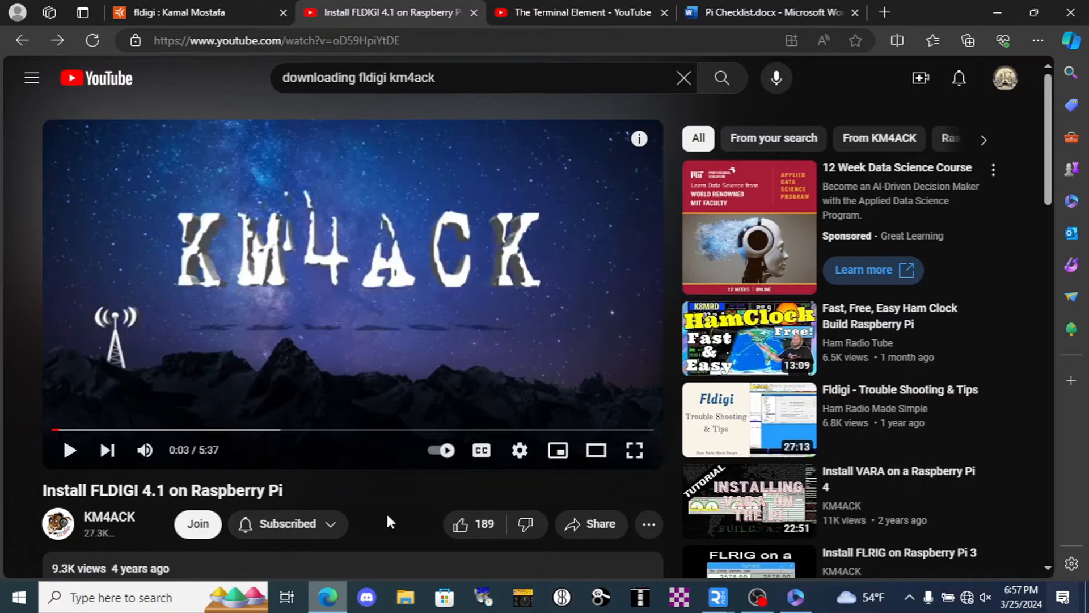
click(734, 4)
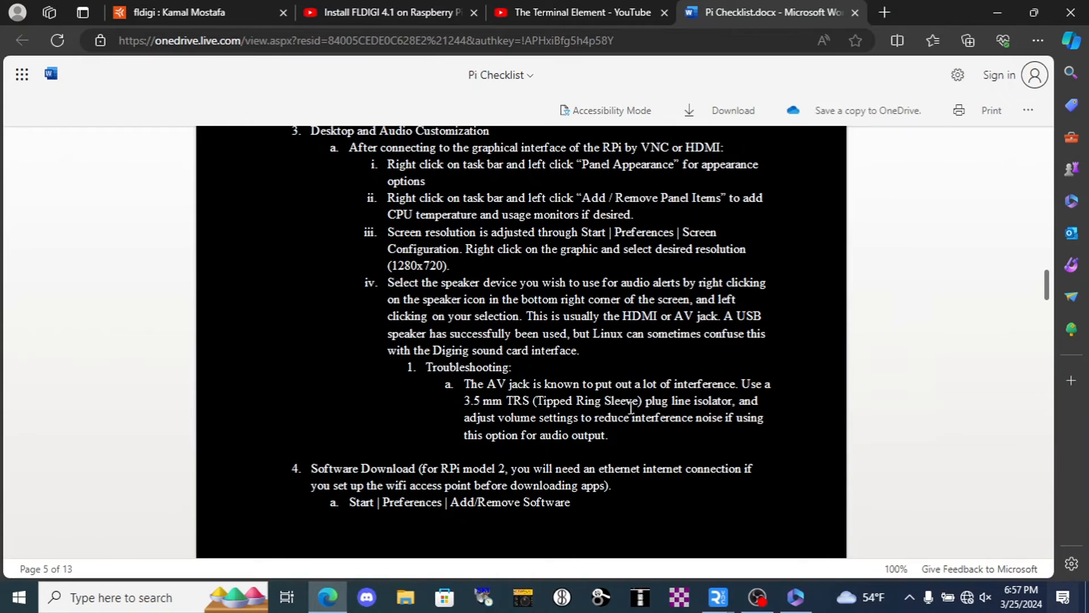
scroll(630, 407, down, 8)
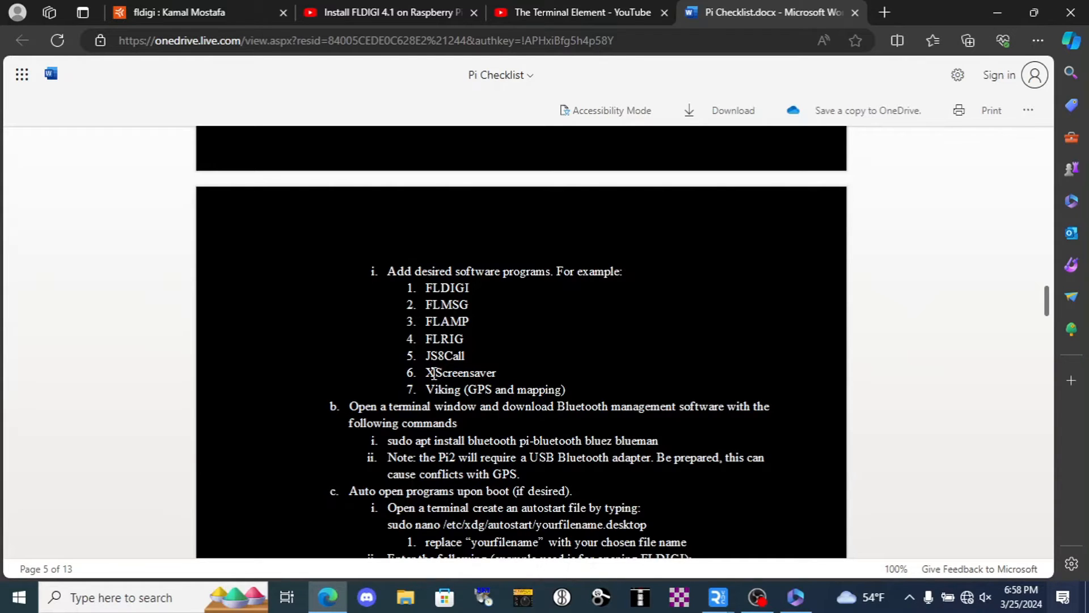
drag(426, 372, 499, 373)
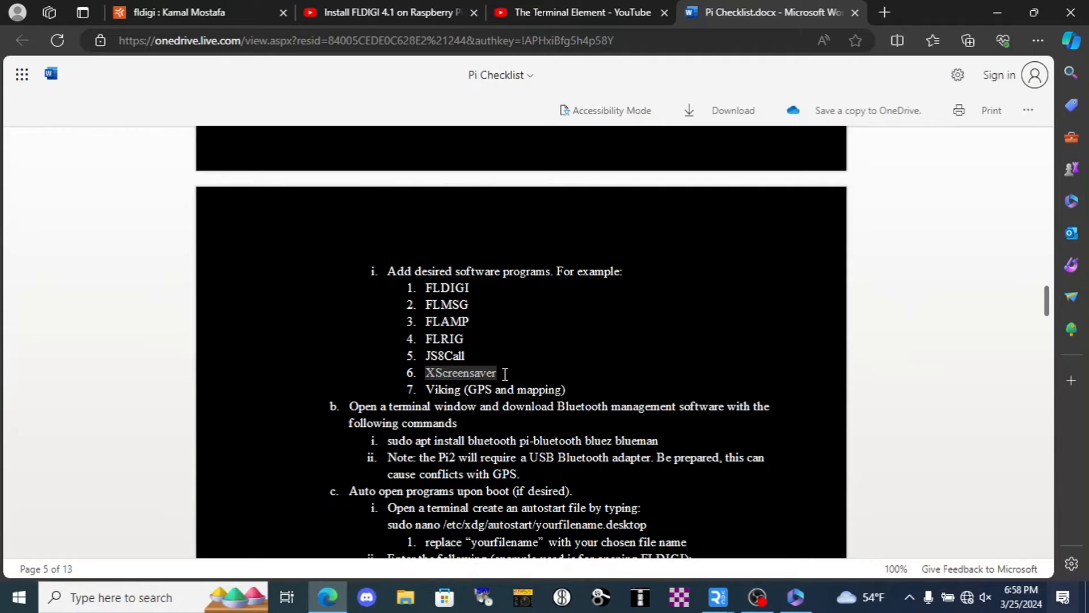
click(426, 390)
drag(426, 390, 567, 391)
click(476, 331)
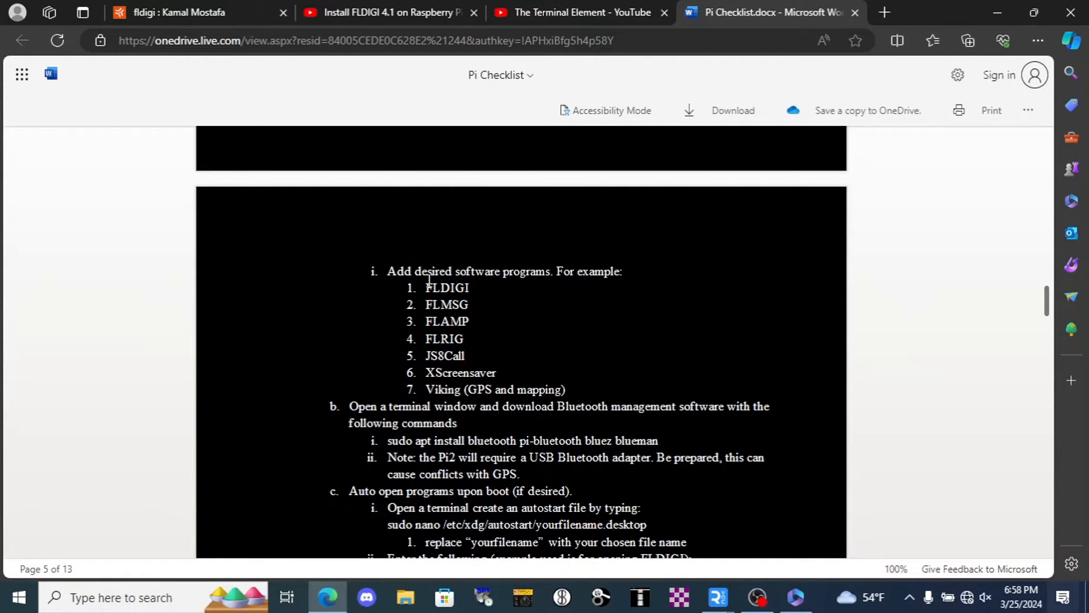
drag(429, 284, 558, 391)
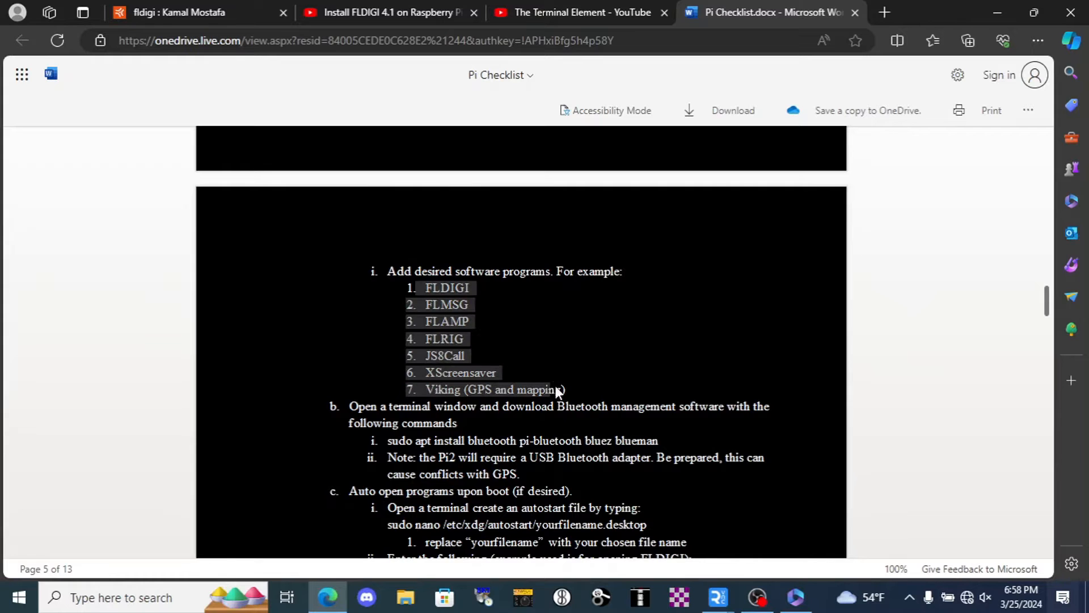
click(595, 380)
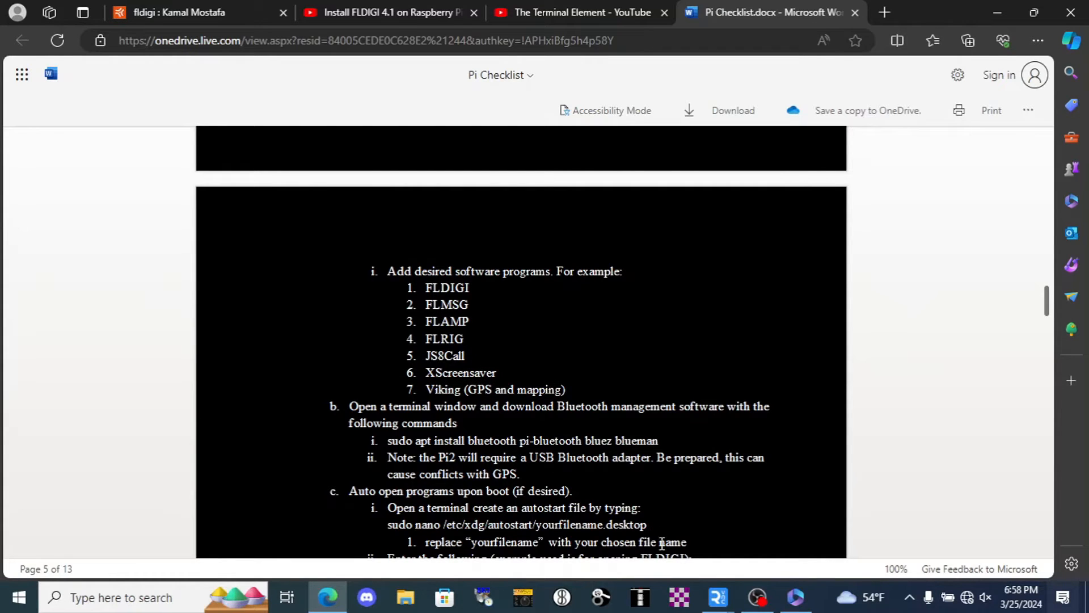
- Back in the Raspberry Pi session, install the fldigi, flrig, flwrap and js8call packages, authenticating with the account password
mouse_move(718, 596)
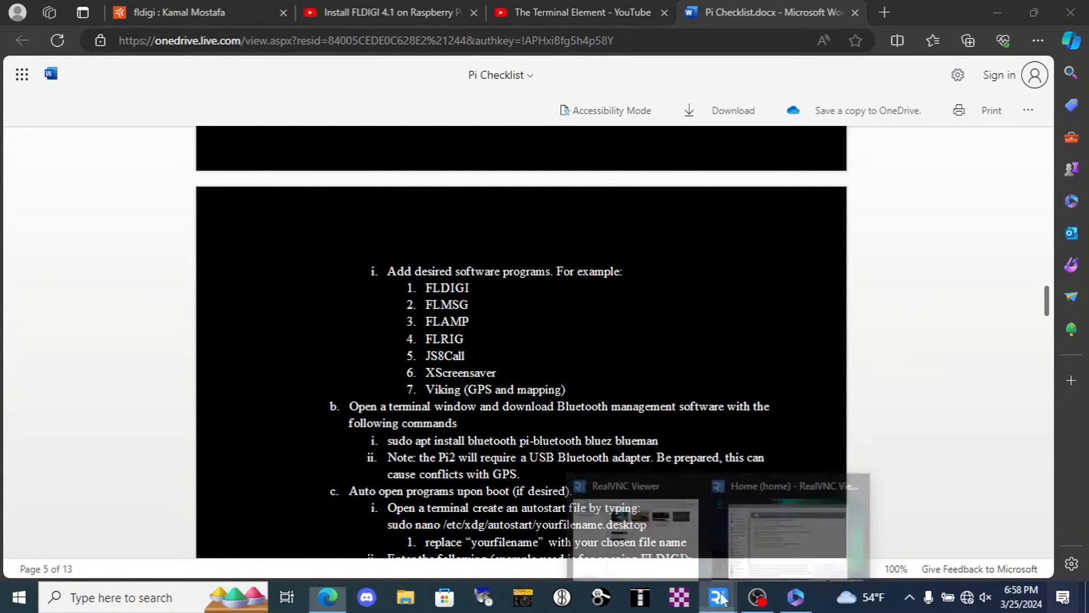
click(766, 553)
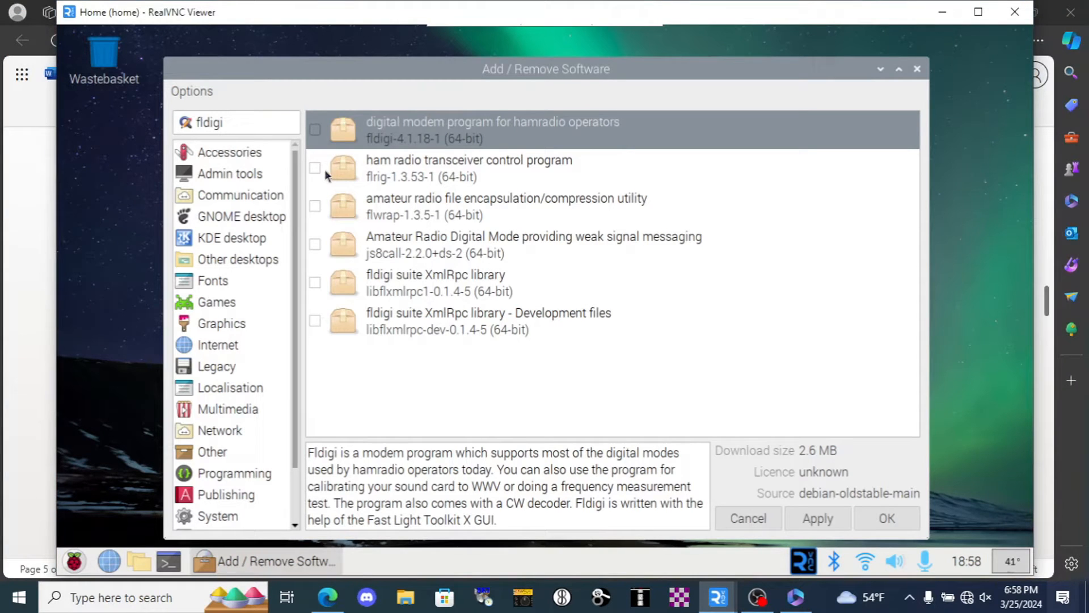
click(315, 130)
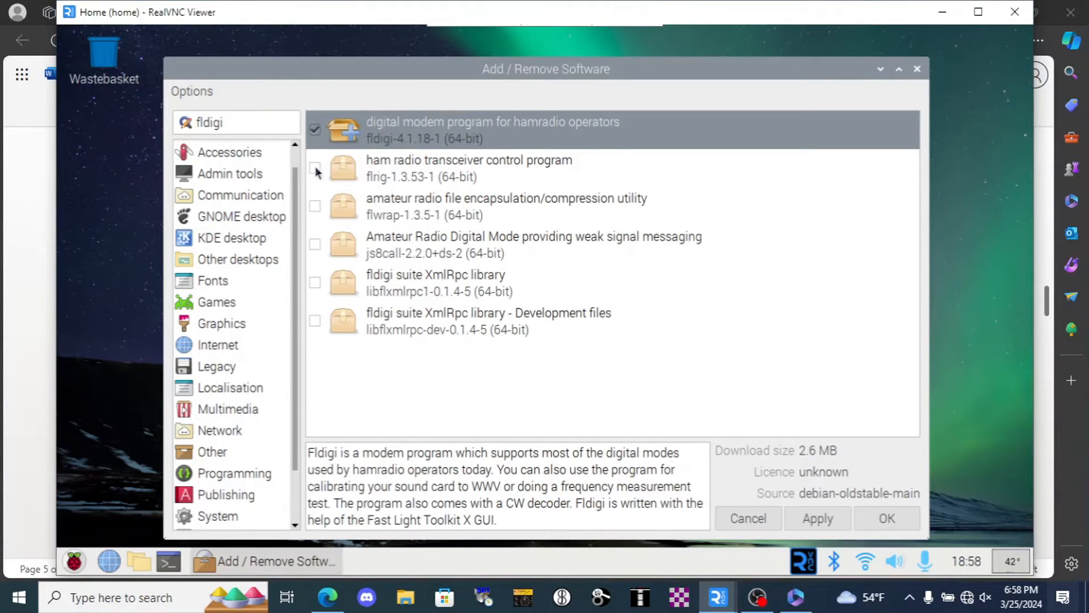
click(316, 168)
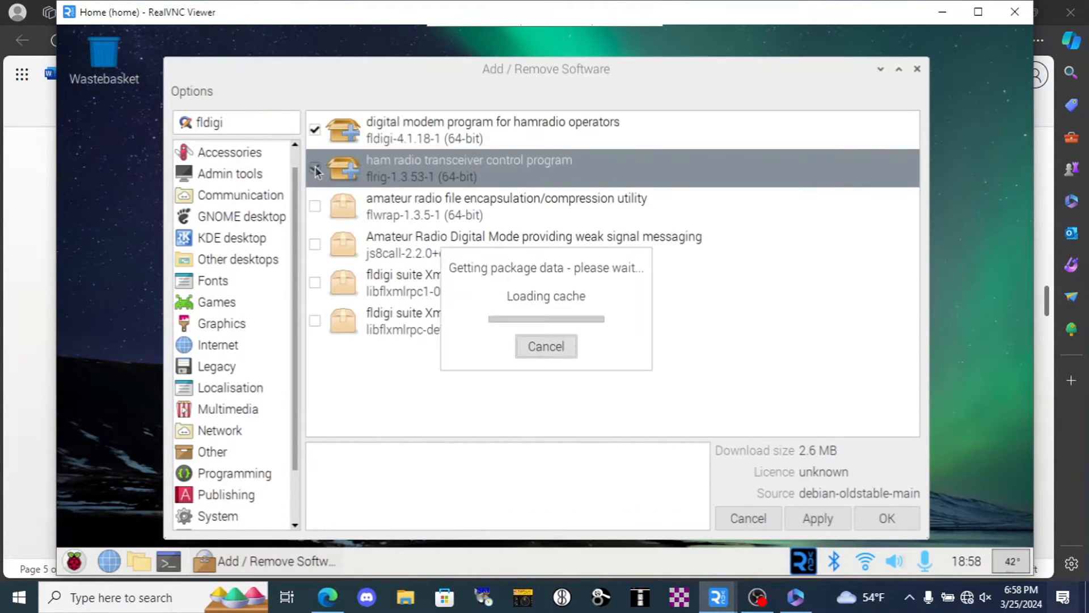
click(314, 211)
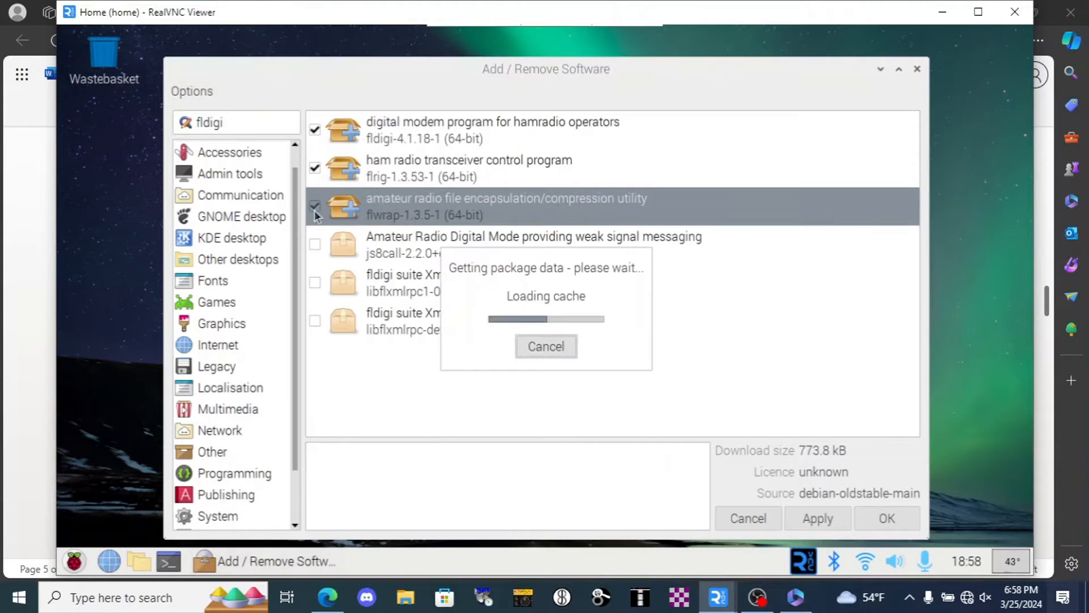
click(315, 244)
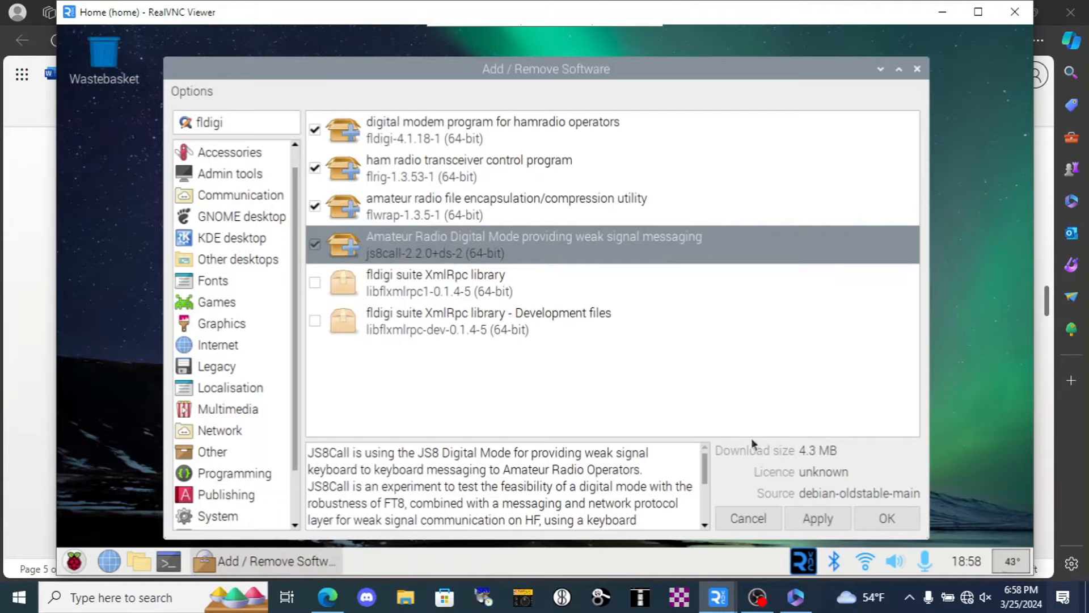
click(837, 511)
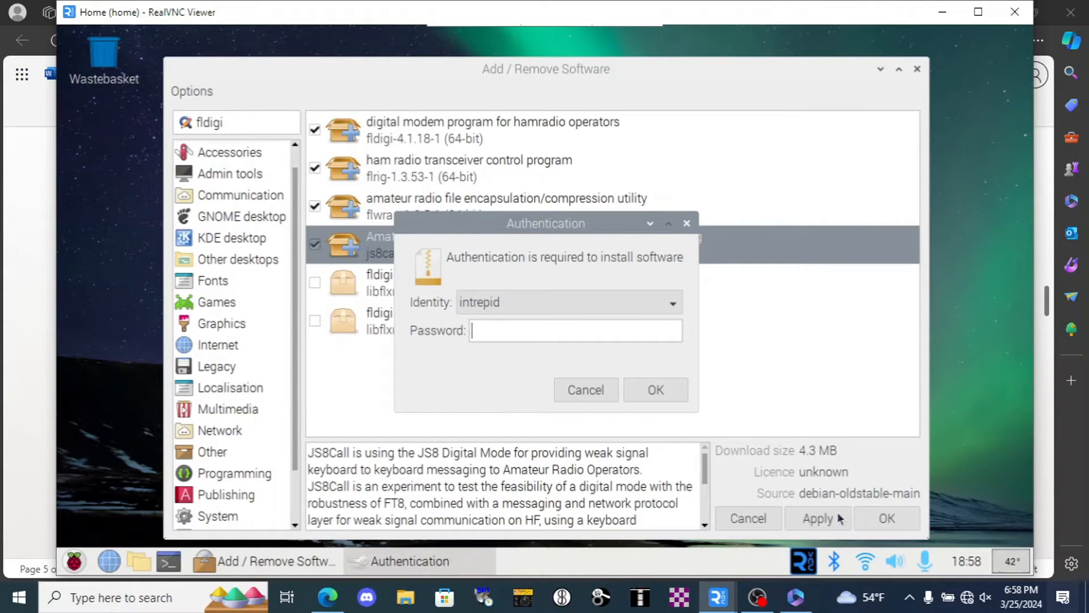
click(654, 386)
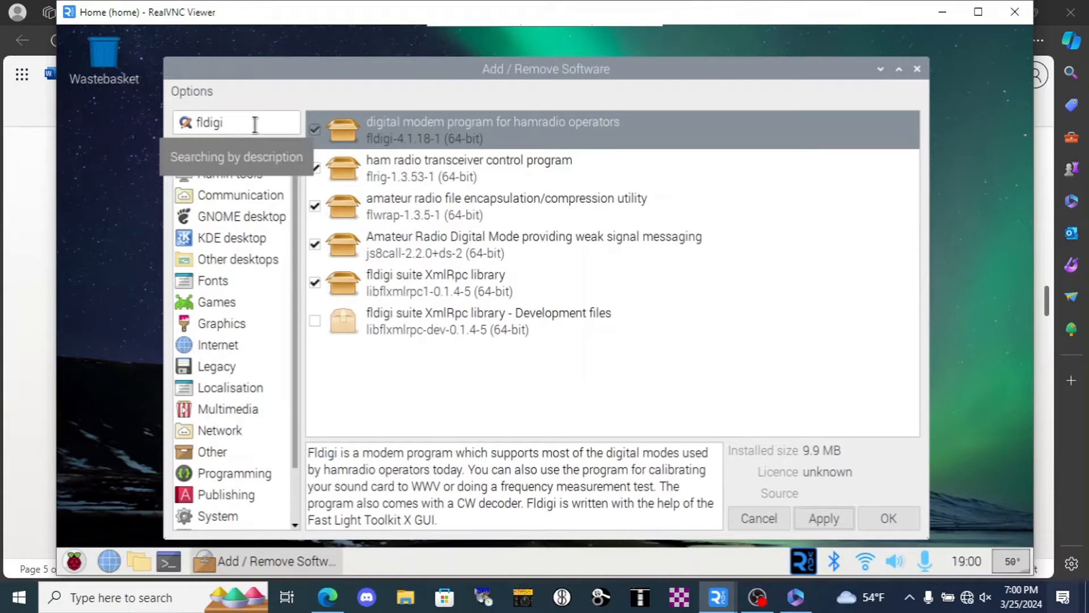
- Search the packages for flamp and install the ham radio Amateur Multicast Protocol application
key(BackSpace)
key(BackSpace)
key(BackSpace)
key(BackSpace)
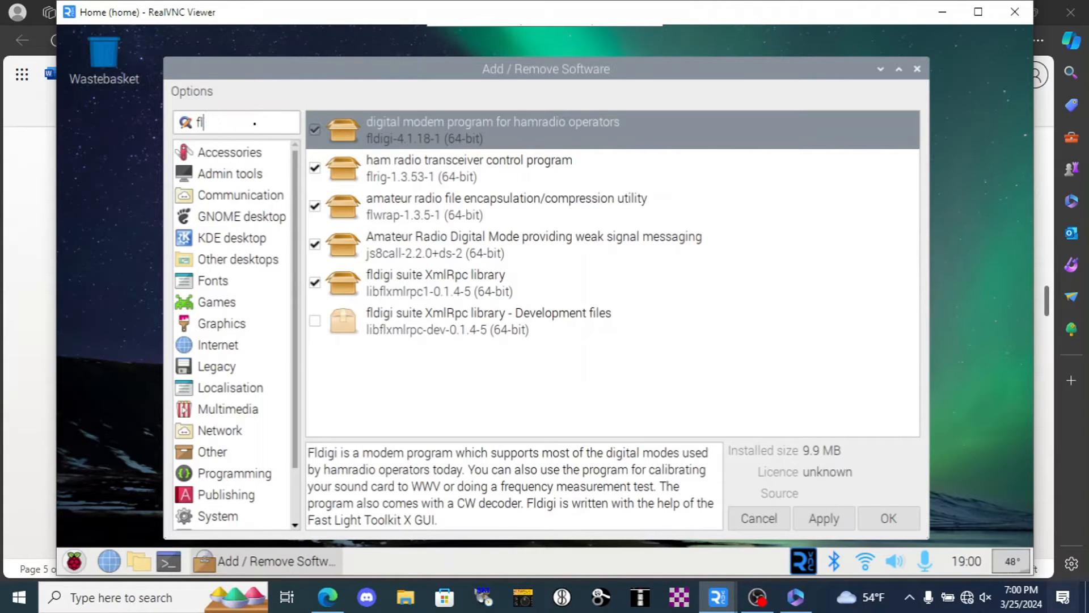
text(amp)
key(Return)
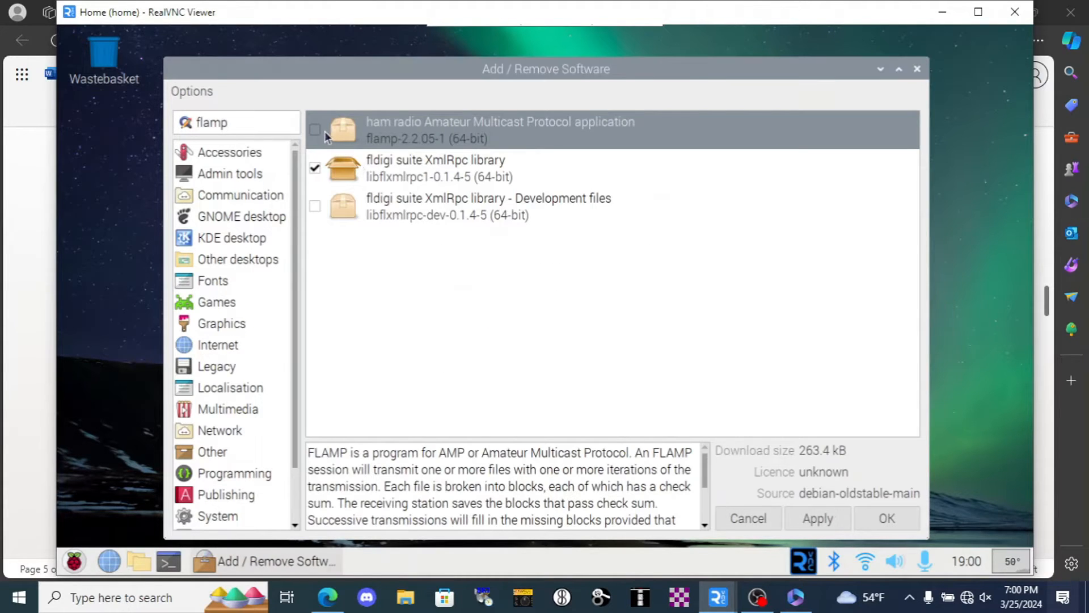
click(315, 130)
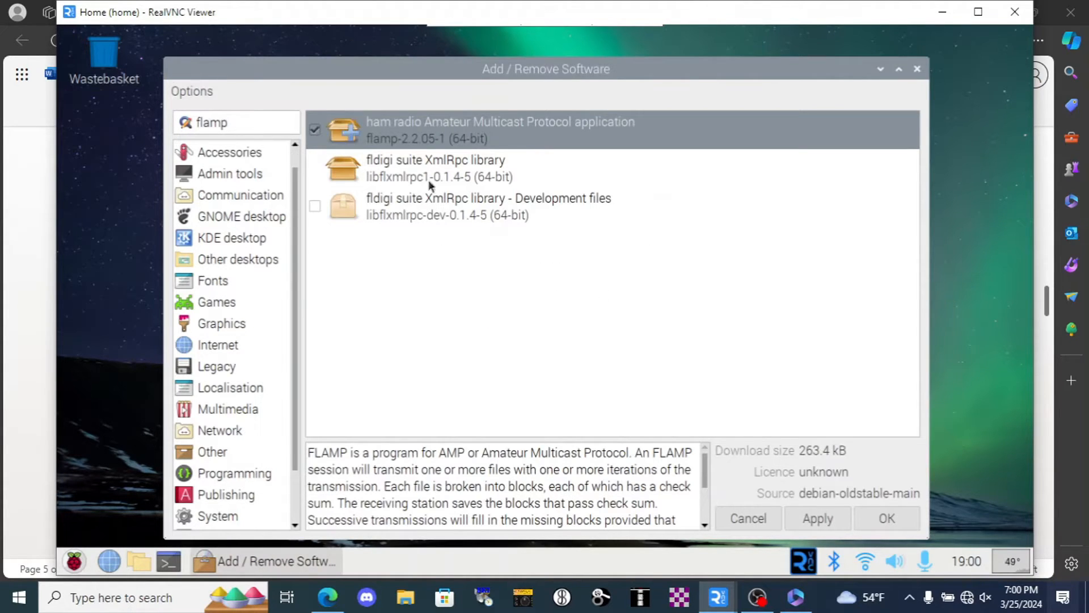
click(815, 510)
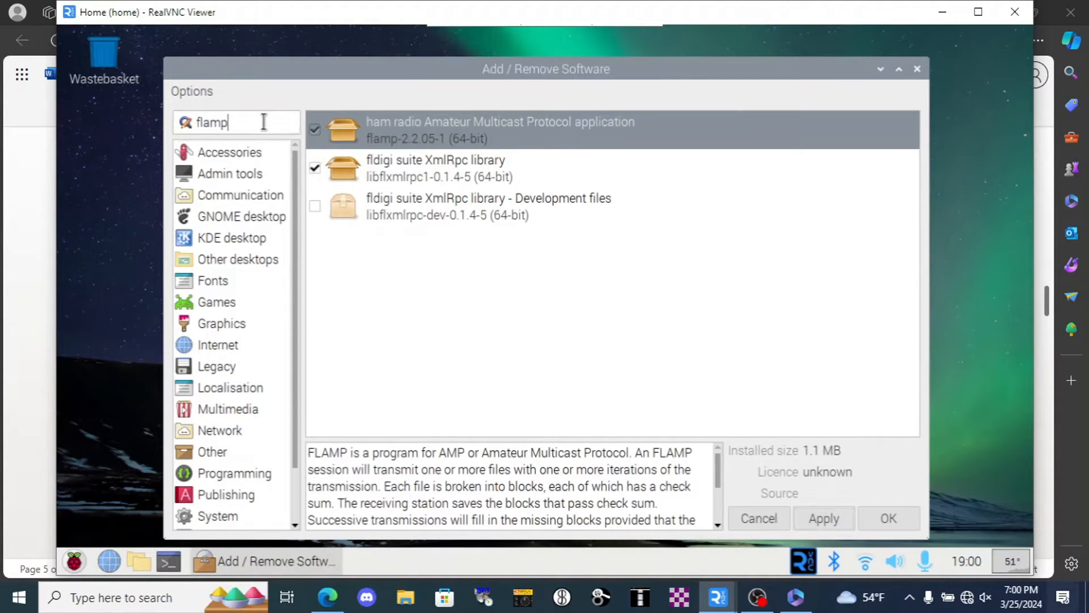
- Search the packages for viking and install the GPS data editor, analyzer and viewer
key(BackSpace)
key(BackSpace)
key(BackSpace)
key(BackSpace)
key(BackSpace)
text(viking)
key(Return)
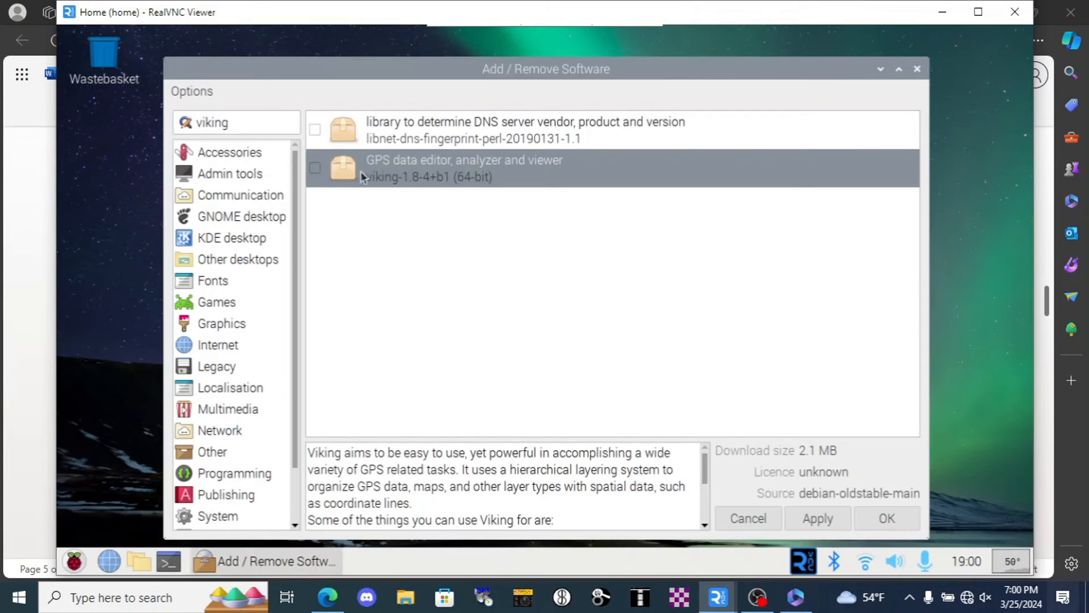
click(315, 168)
click(822, 517)
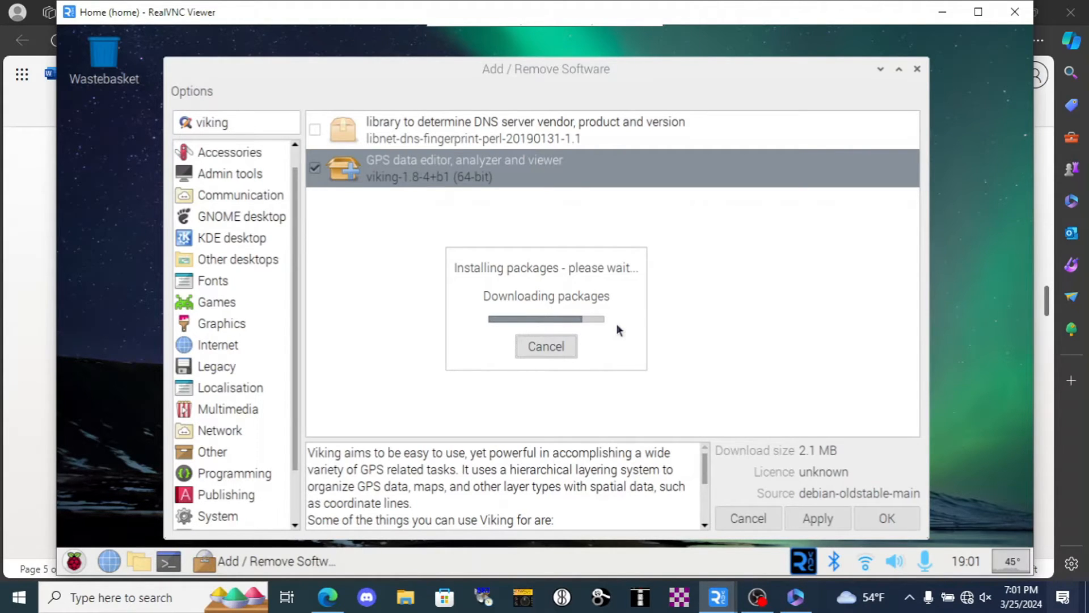
- Search the packages for xscreensaver
click(192, 91)
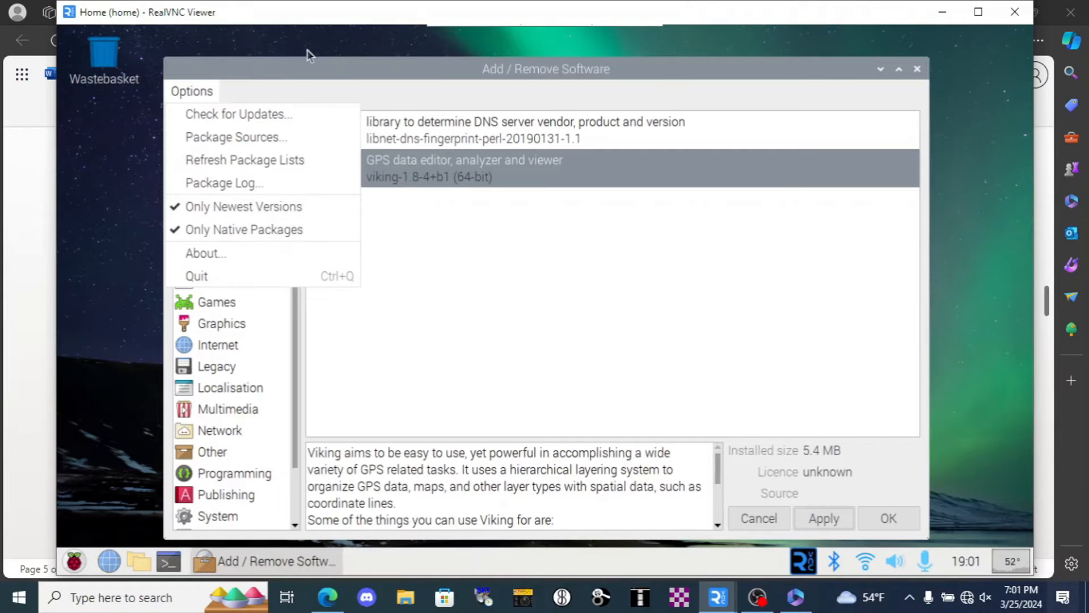
click(285, 73)
drag(238, 121, 158, 121)
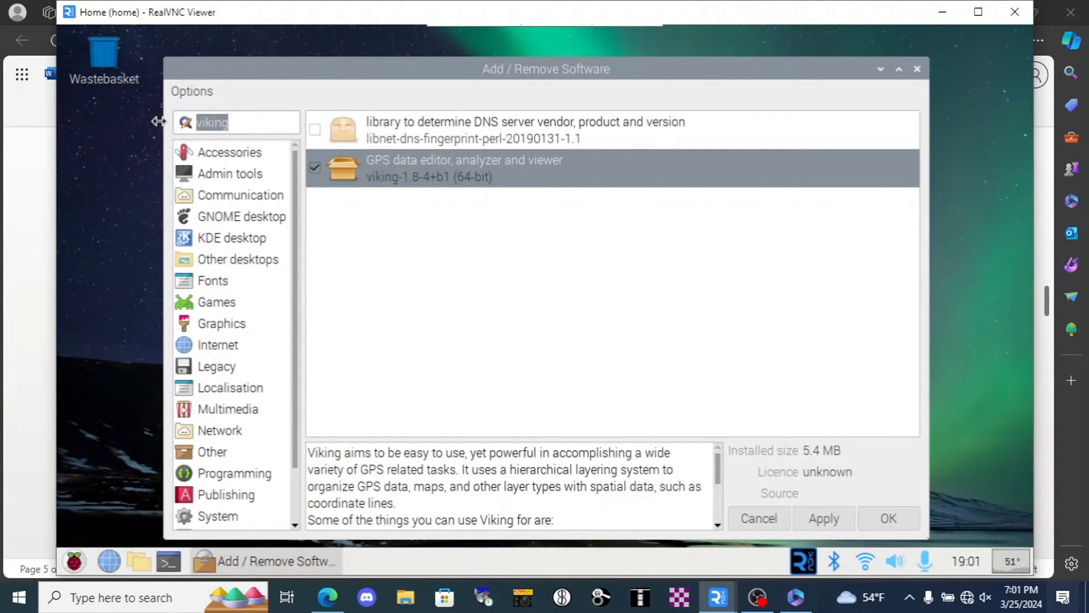
text(xscreensaver)
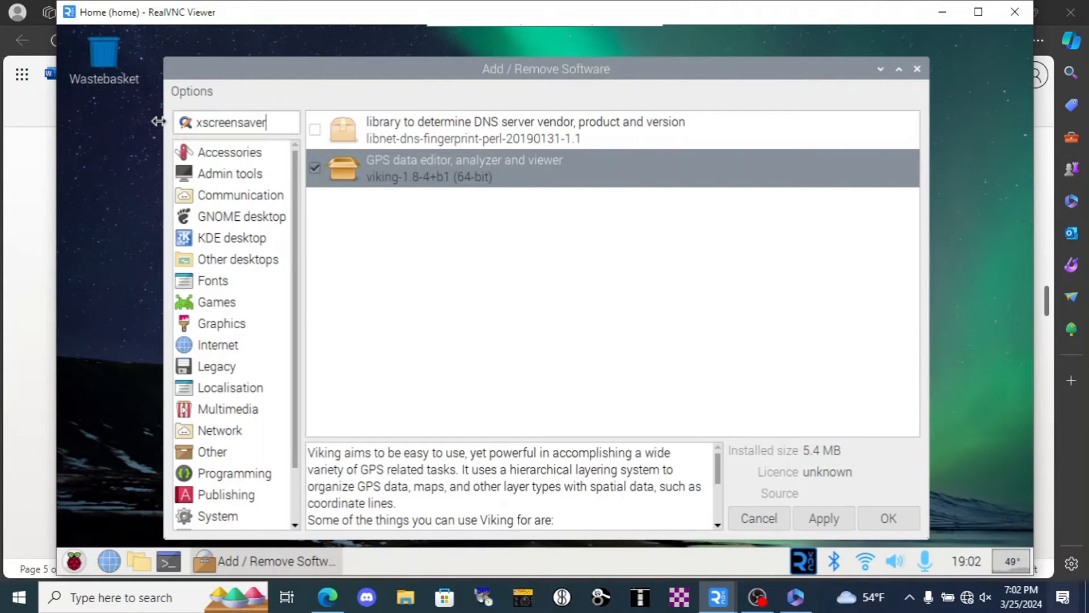
key(Return)
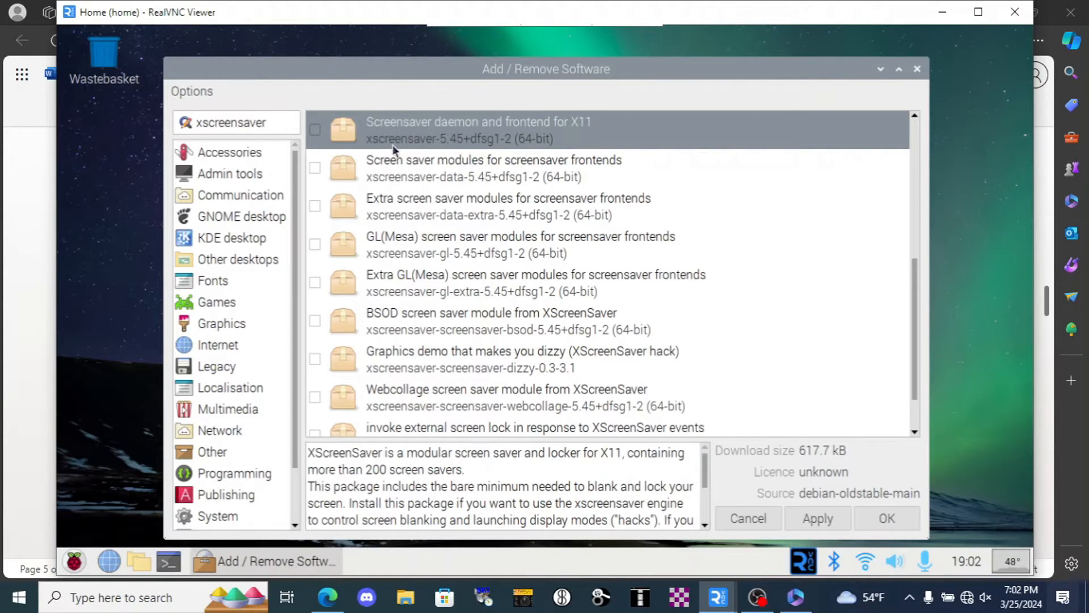
- Install the xscreensaver, xscreensaver-data, data-extra, gl, gl-extra and screensaver-bsod packages, and close the package manager
click(317, 128)
click(314, 169)
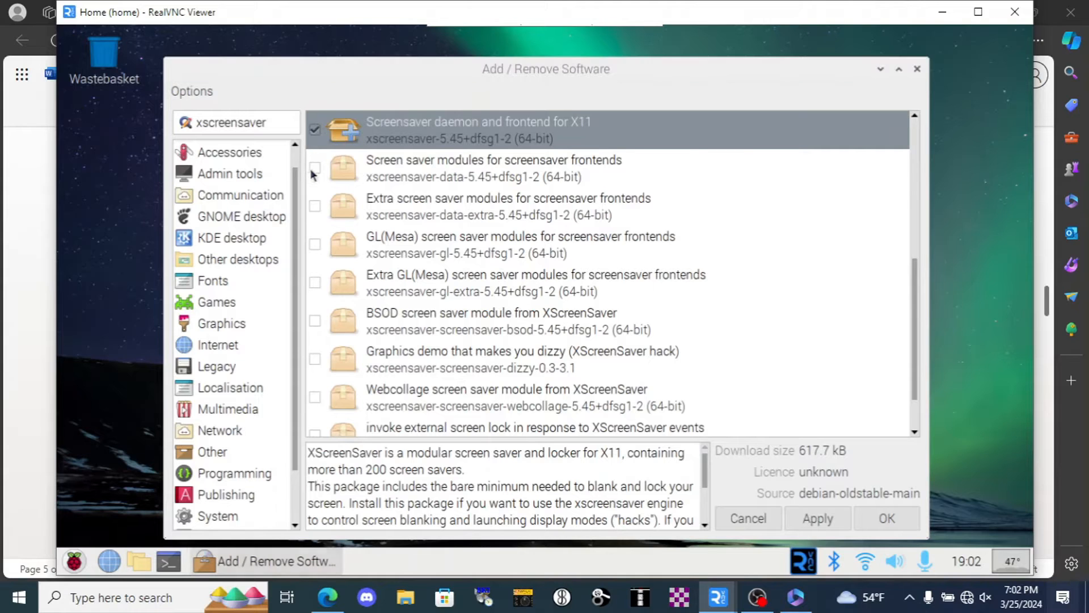
click(314, 207)
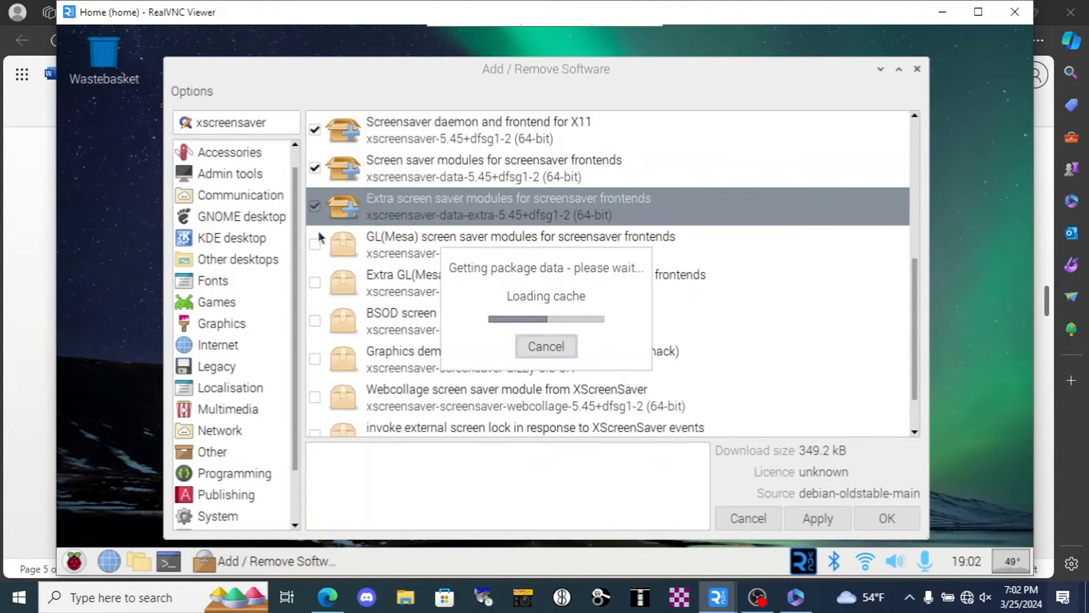
click(315, 244)
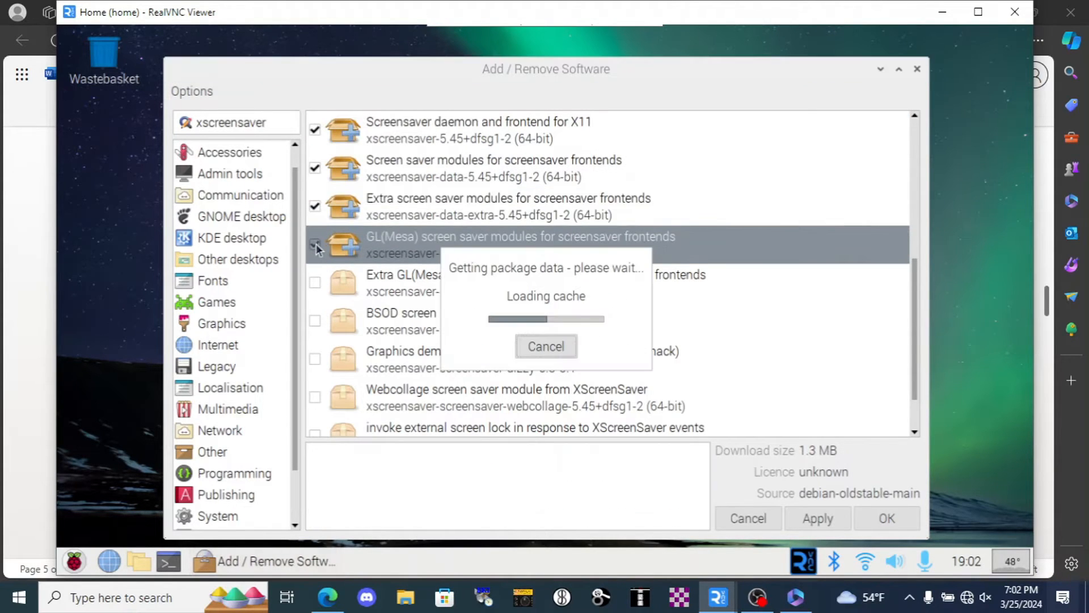
click(315, 283)
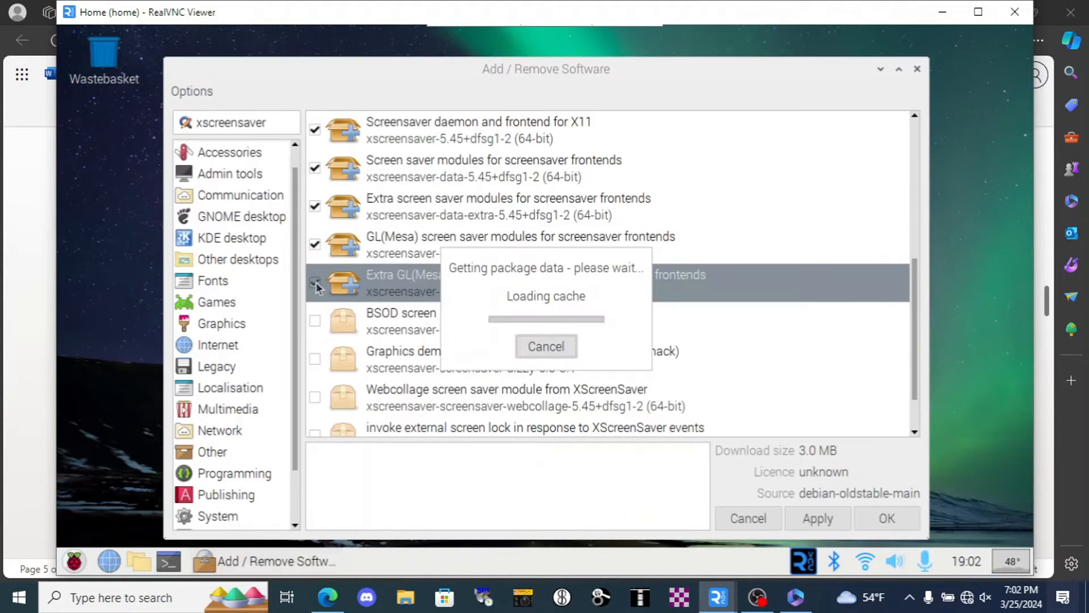
click(315, 321)
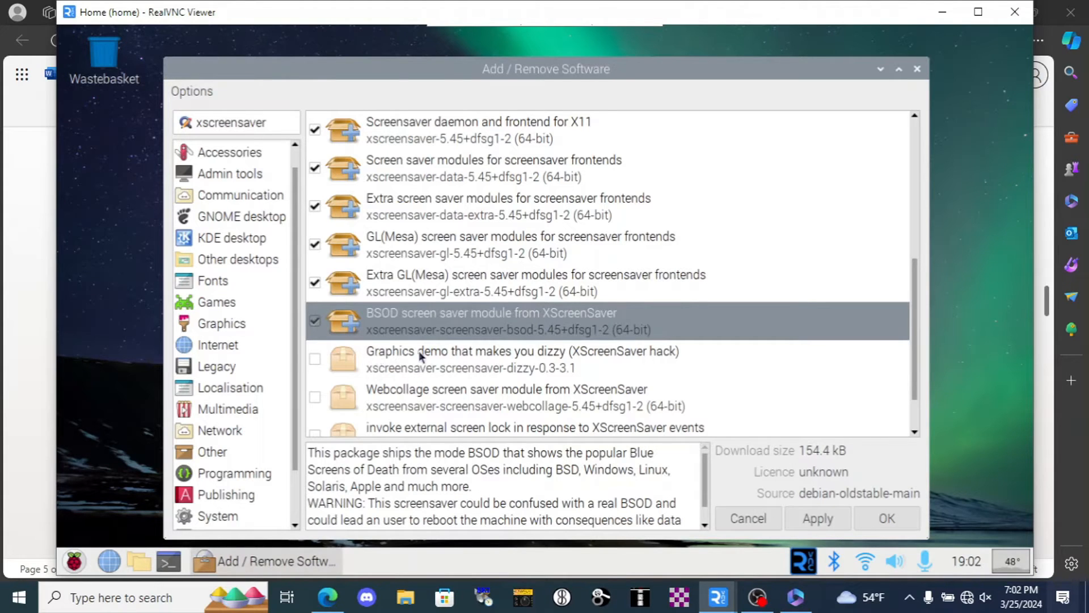
scroll(419, 350, down, 3)
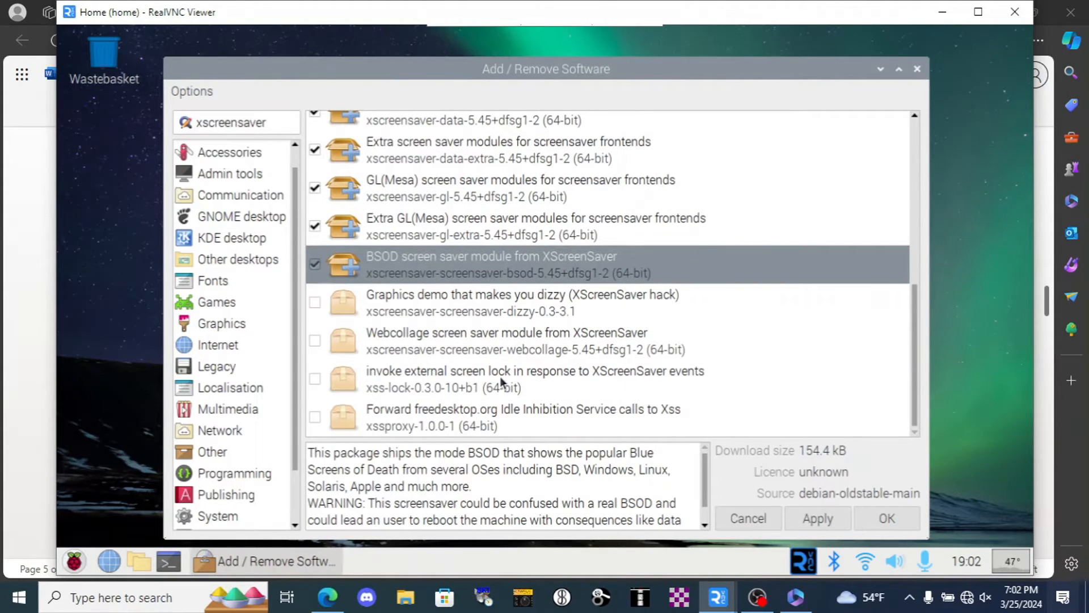
click(817, 518)
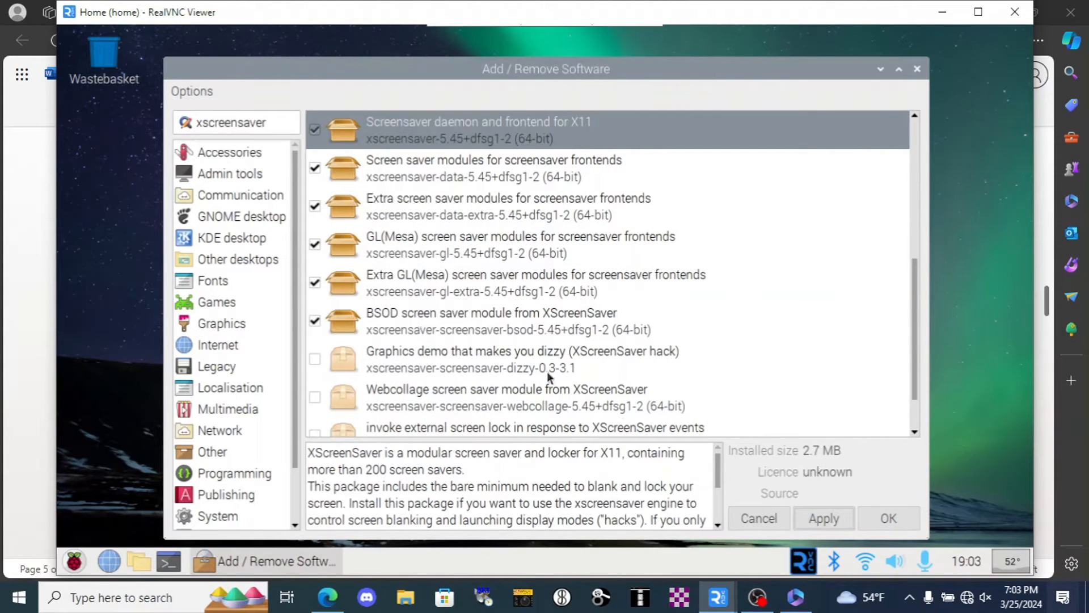
click(895, 519)
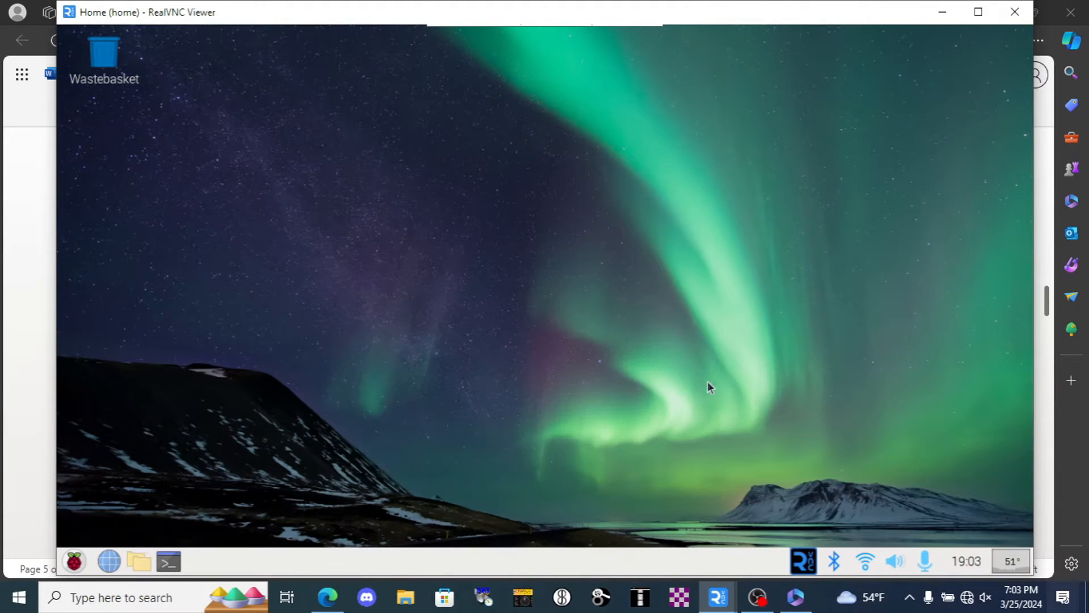
- Open the Screensaver preferences and launch the XScreenSaver daemon
click(77, 562)
mouse_move(149, 414)
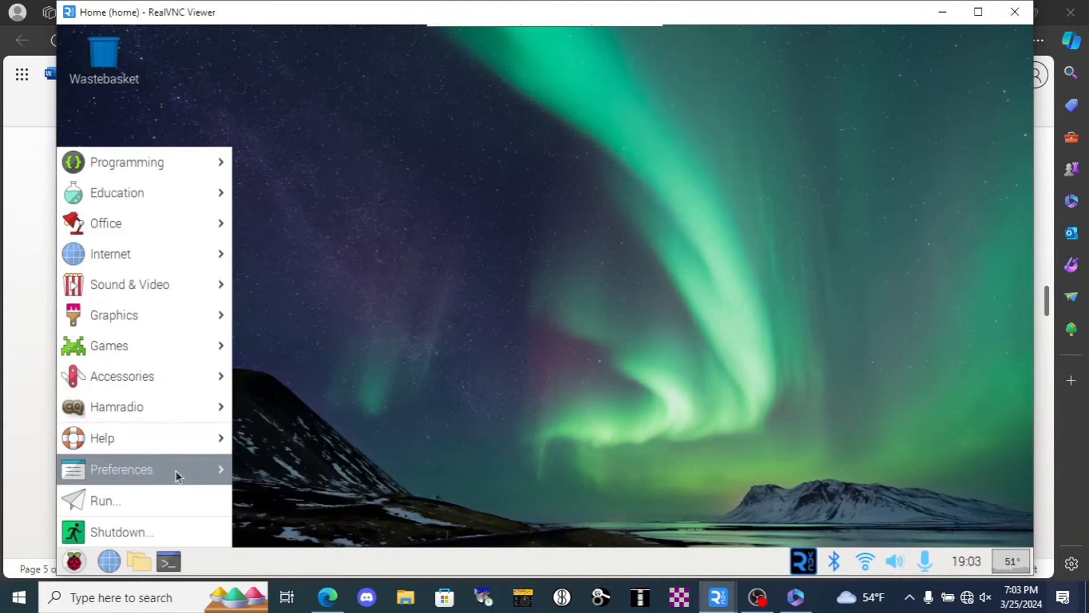
mouse_move(177, 470)
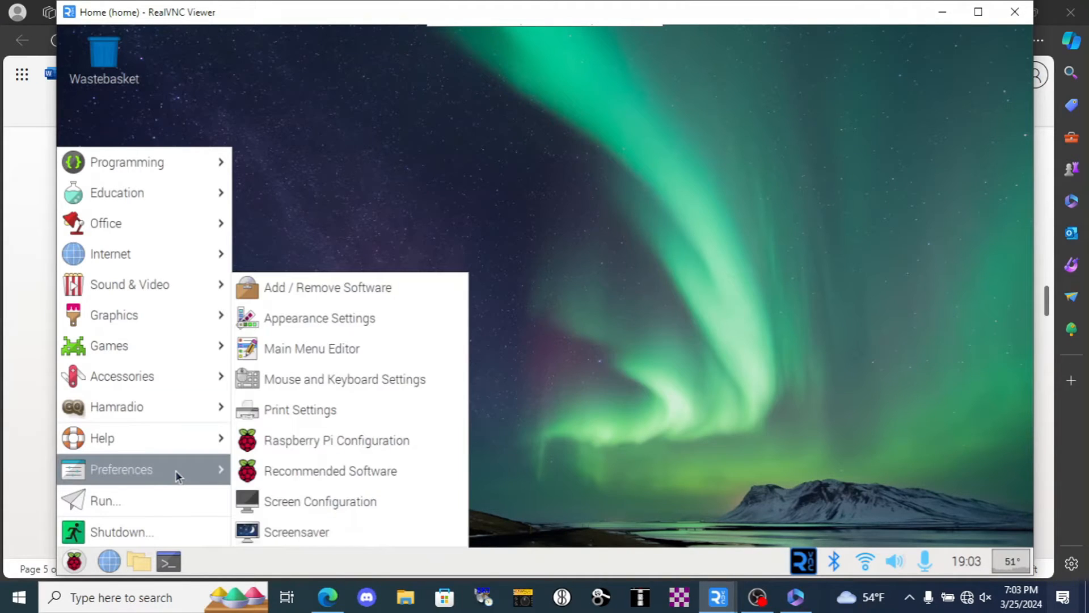
click(298, 528)
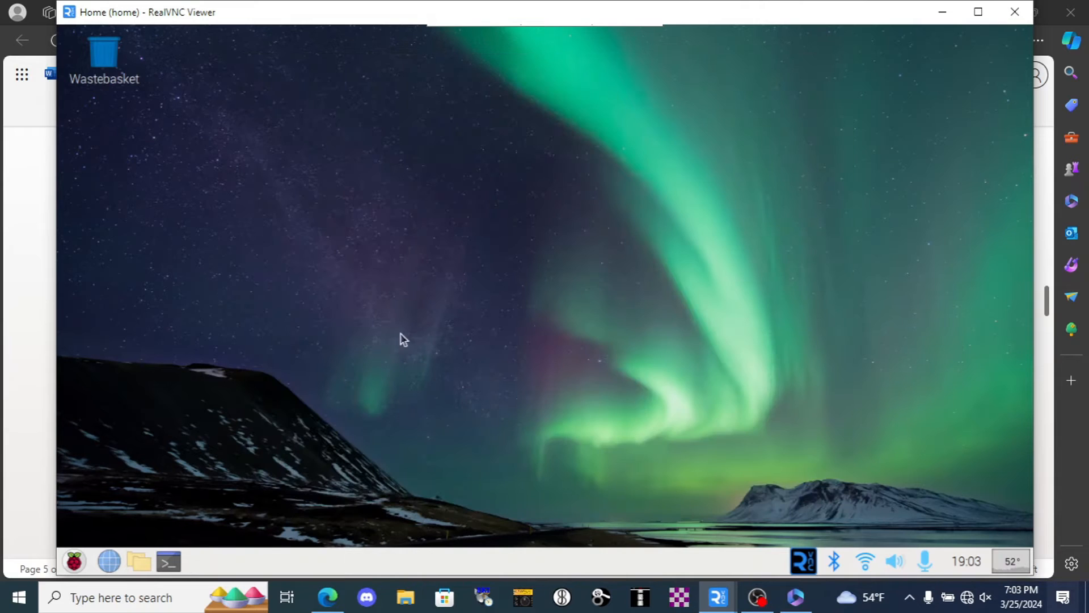
click(74, 561)
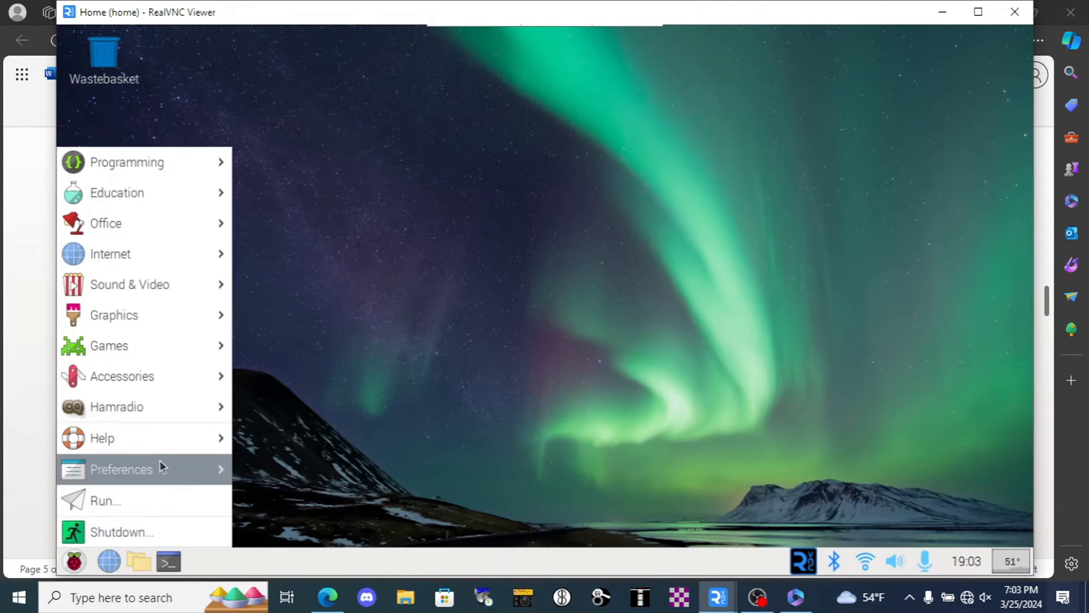
mouse_move(159, 462)
click(288, 538)
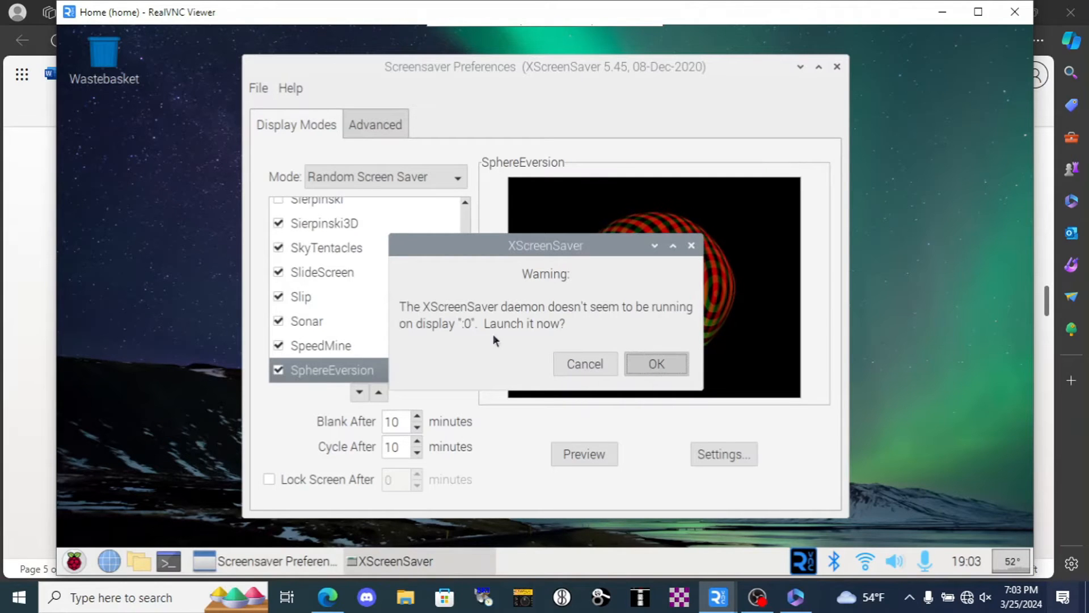
click(656, 364)
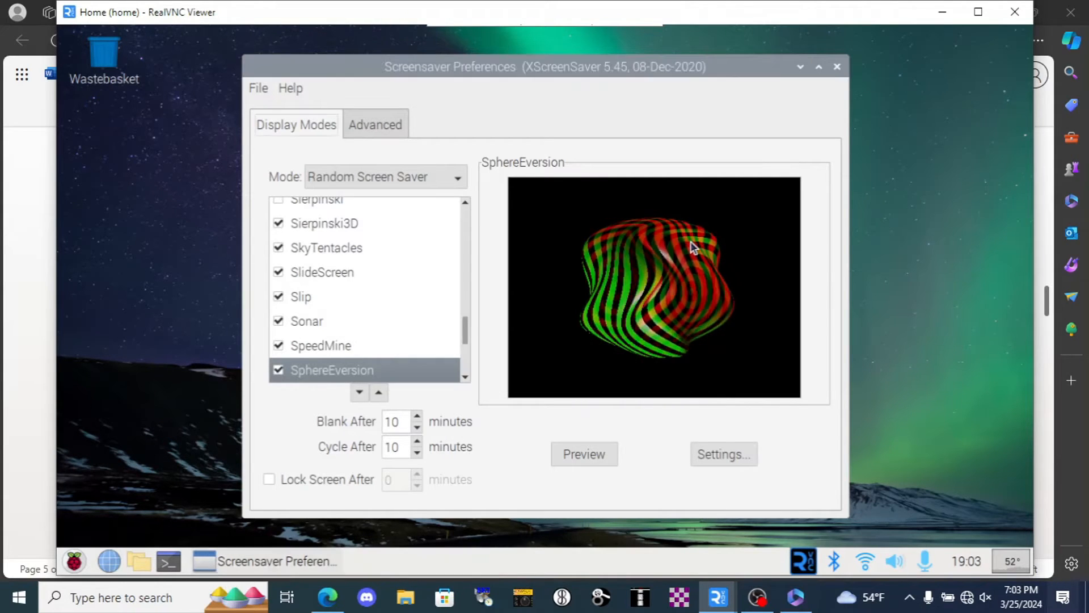
- Select the Peepers screensaver and set the display mode to Only One Screen Saver
click(458, 328)
drag(464, 332, 467, 307)
click(324, 311)
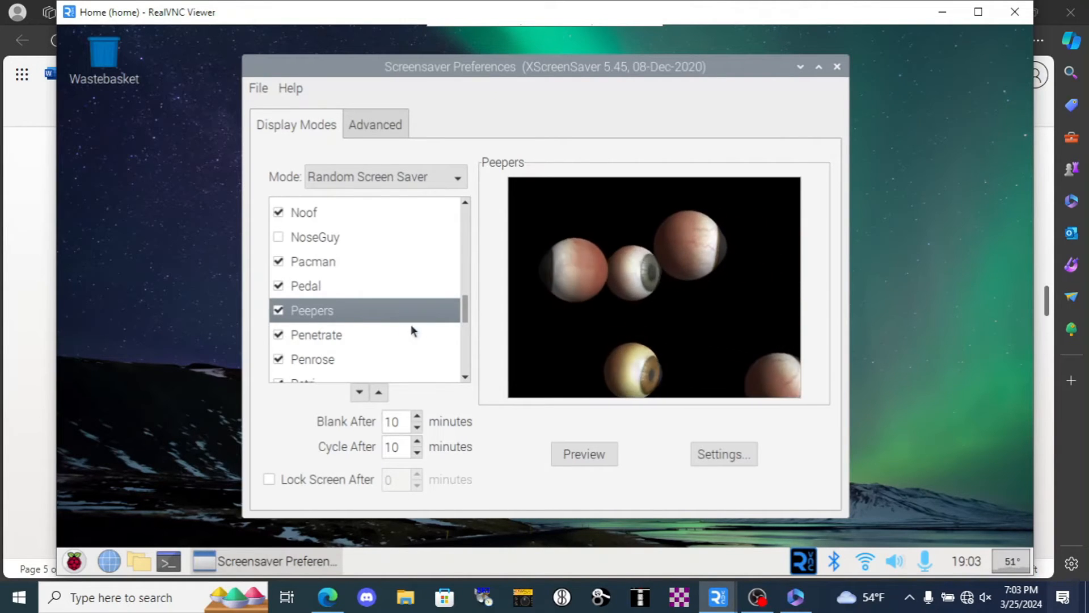
click(458, 179)
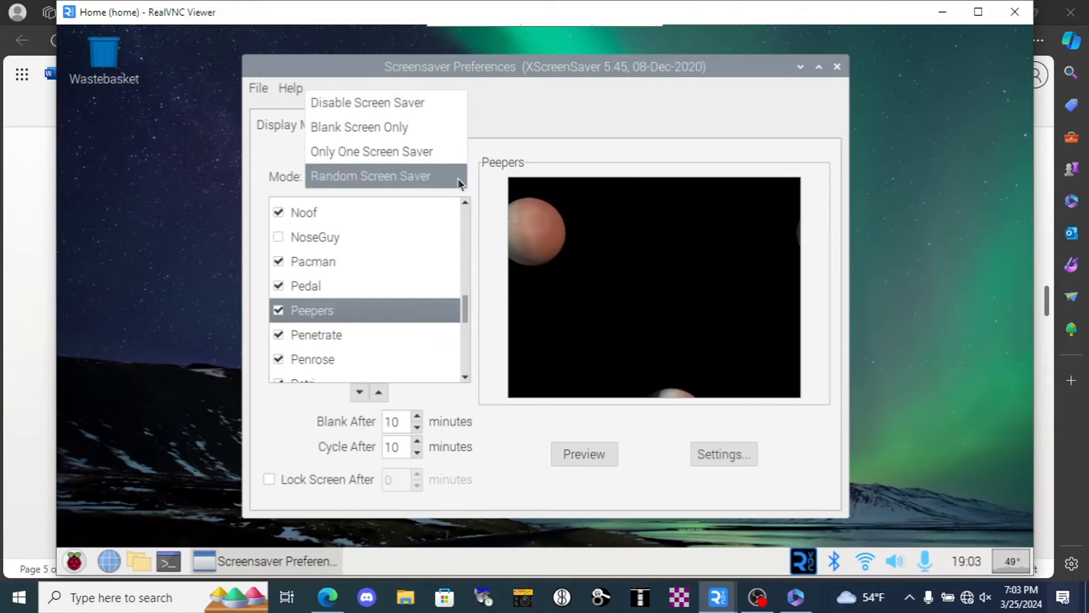
click(435, 154)
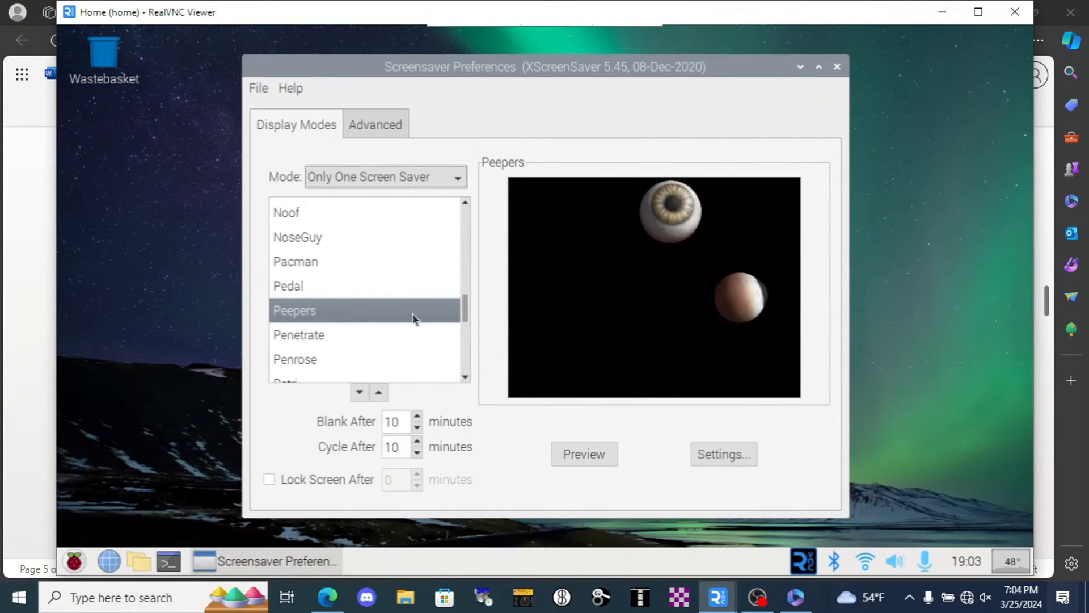
- Set the display mode to Disable Screen Saver and close the Screensaver preferences
click(456, 181)
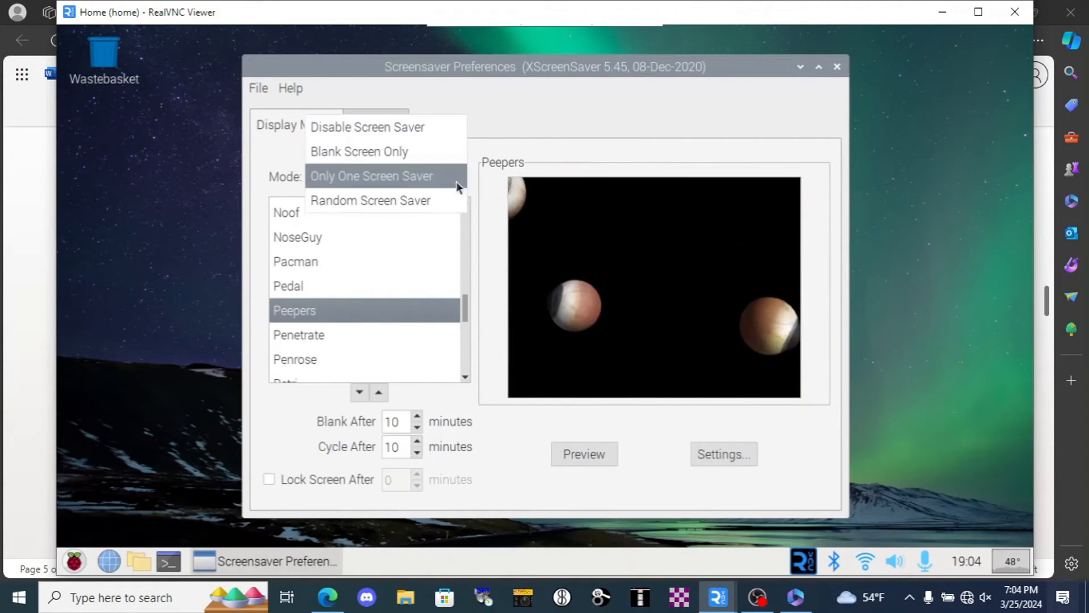
click(440, 131)
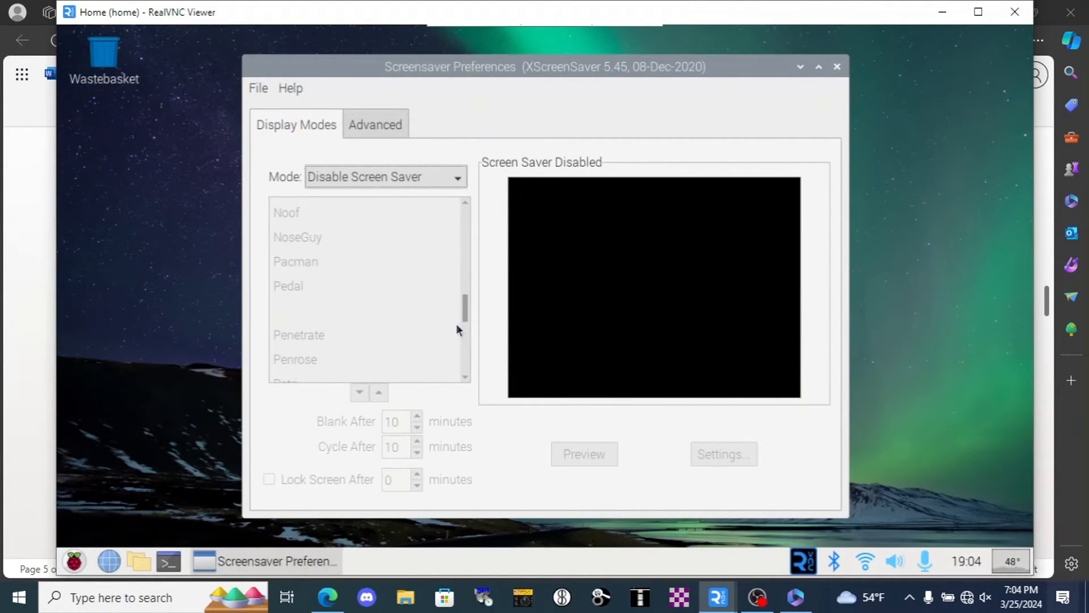
click(837, 67)
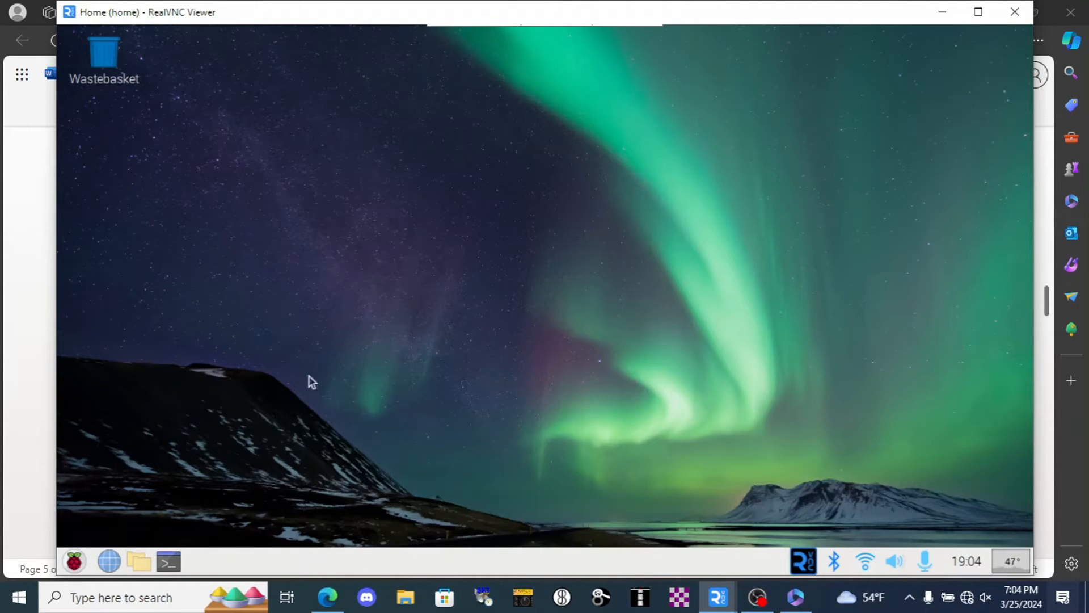
- Check which programs are installed in the Hamradio category
click(73, 561)
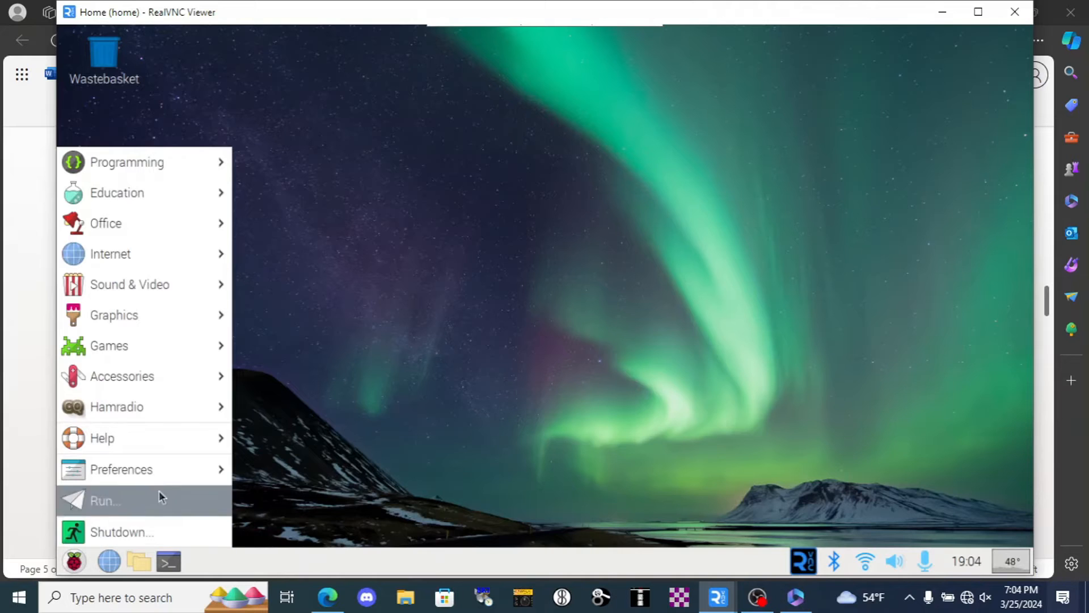
mouse_move(191, 417)
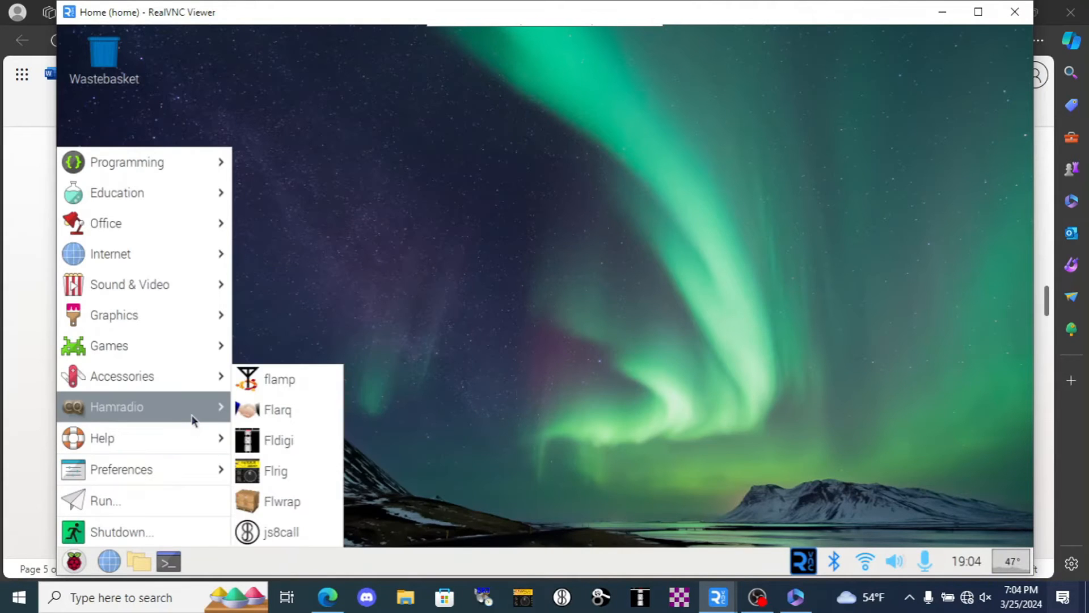
click(558, 287)
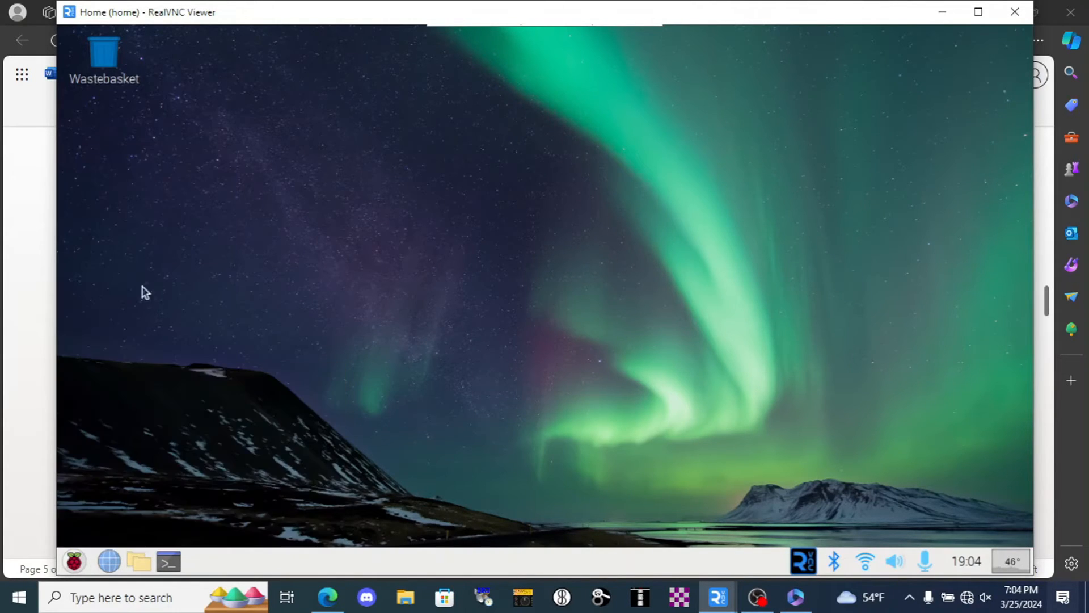
- Switch to the Pi Checklist in the browser and copy the command "sudo apt install bluetooth pi-bluetooth bluez blueman"
click(40, 320)
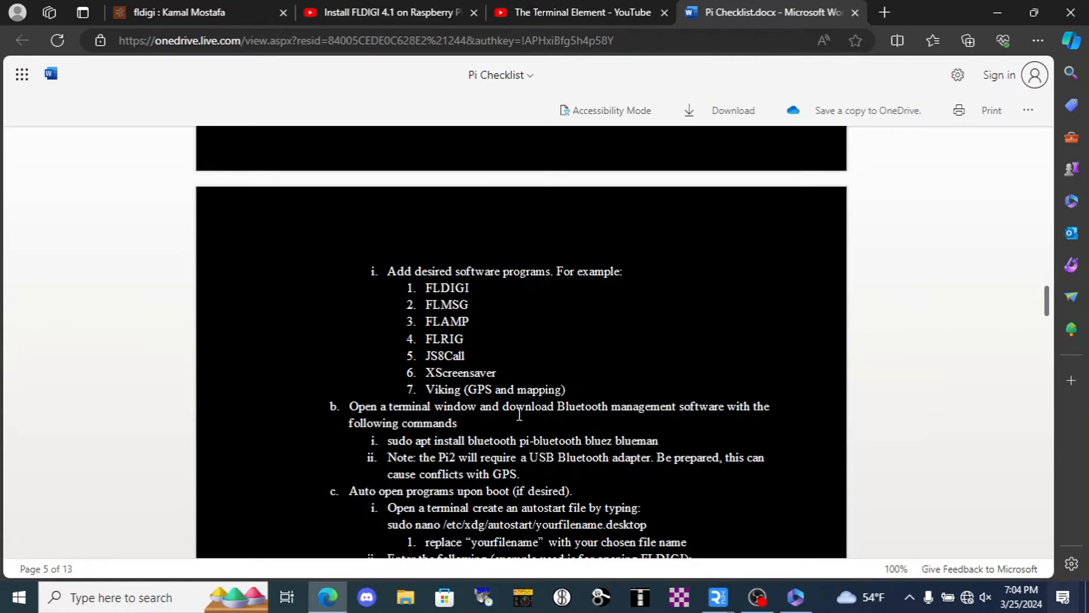
scroll(519, 414, down, 1)
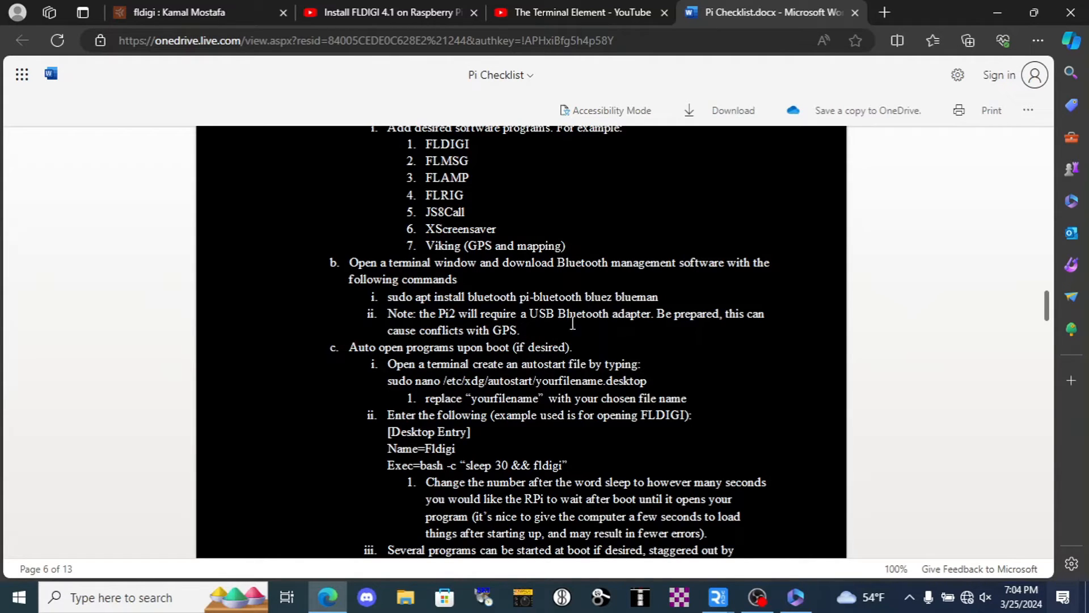
drag(660, 297, 391, 298)
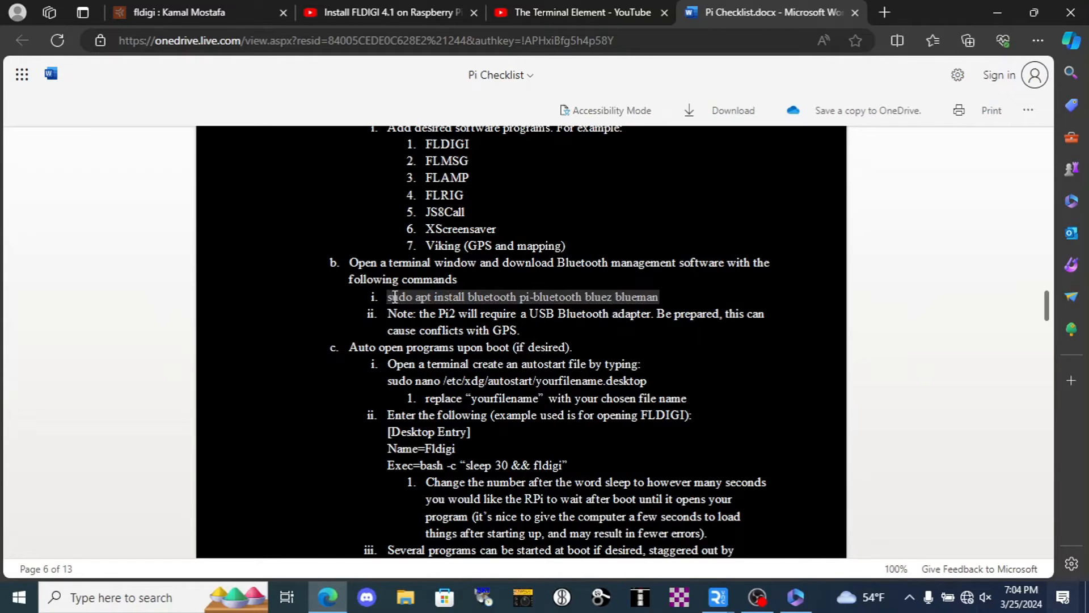
right_click(401, 296)
click(432, 308)
- Back in the Raspberry Pi session, run the copied Bluetooth install command in a new terminal and confirm the installation with y
click(730, 602)
click(787, 530)
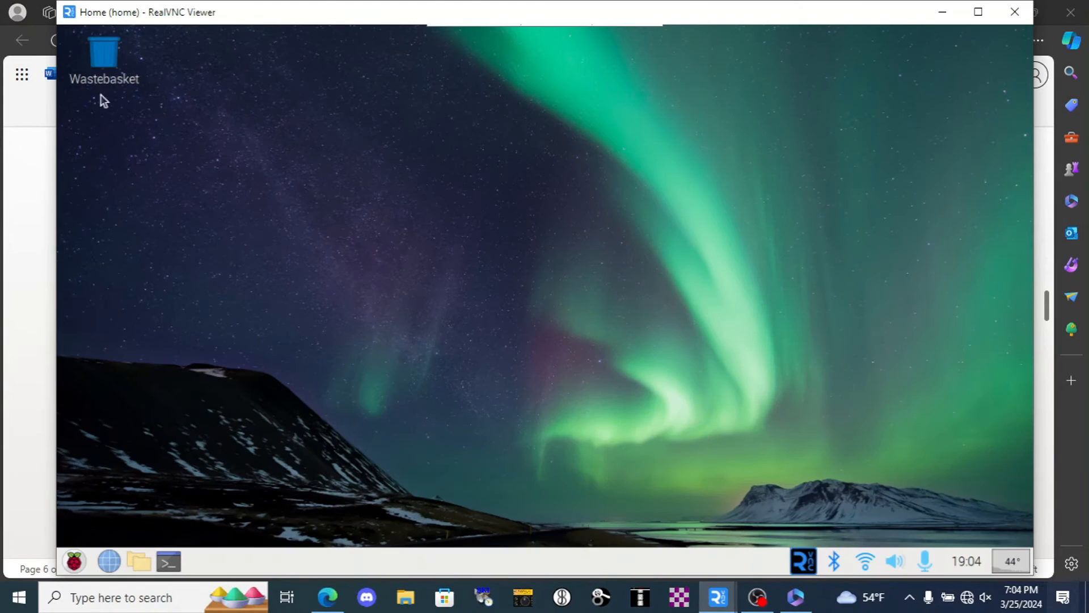
click(172, 570)
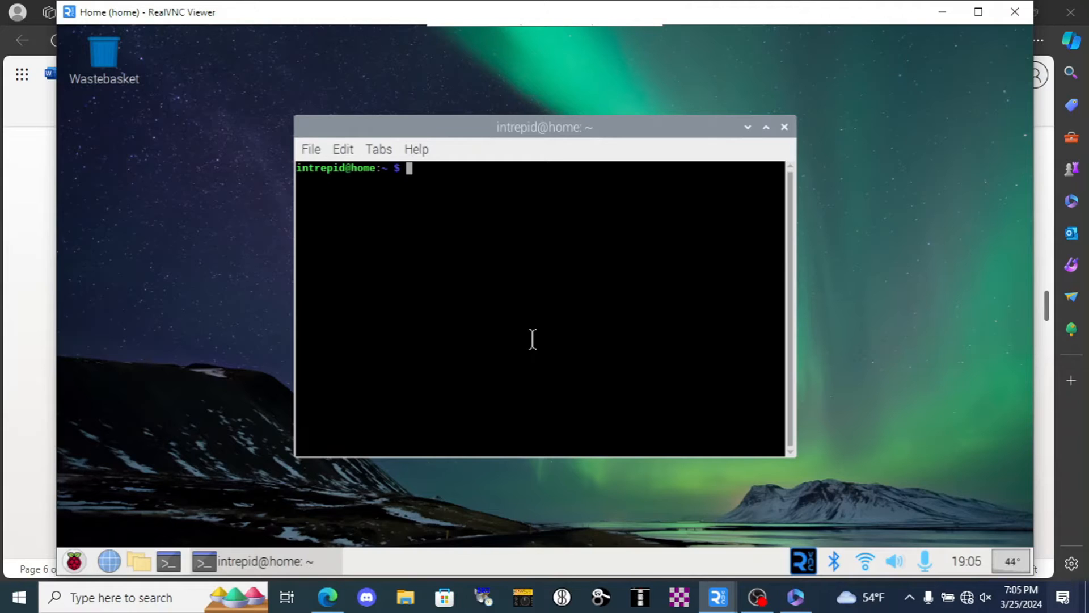
right_click(417, 171)
click(451, 247)
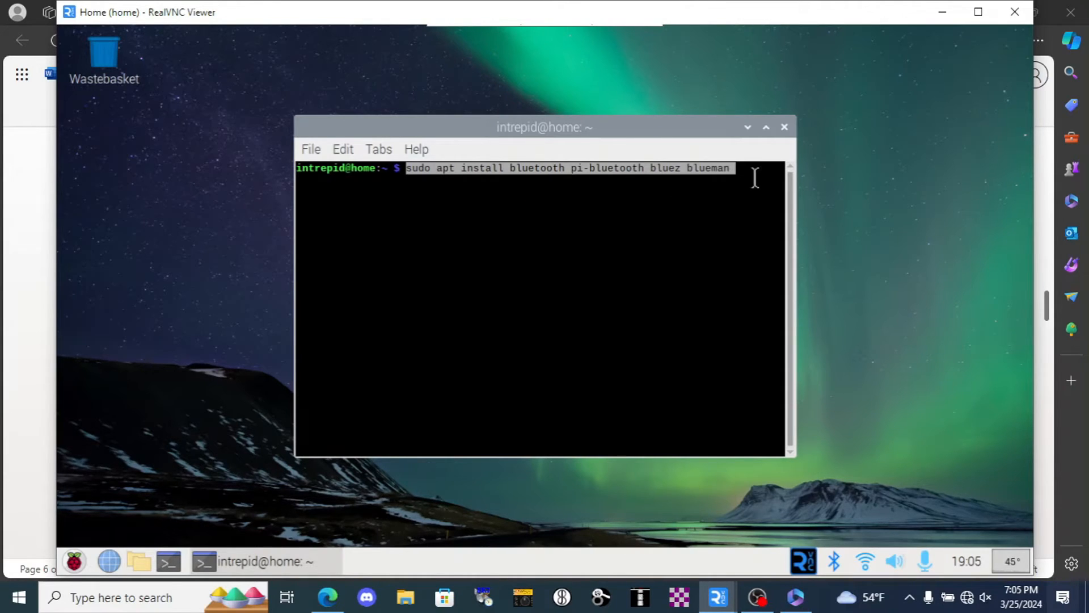
key(Return)
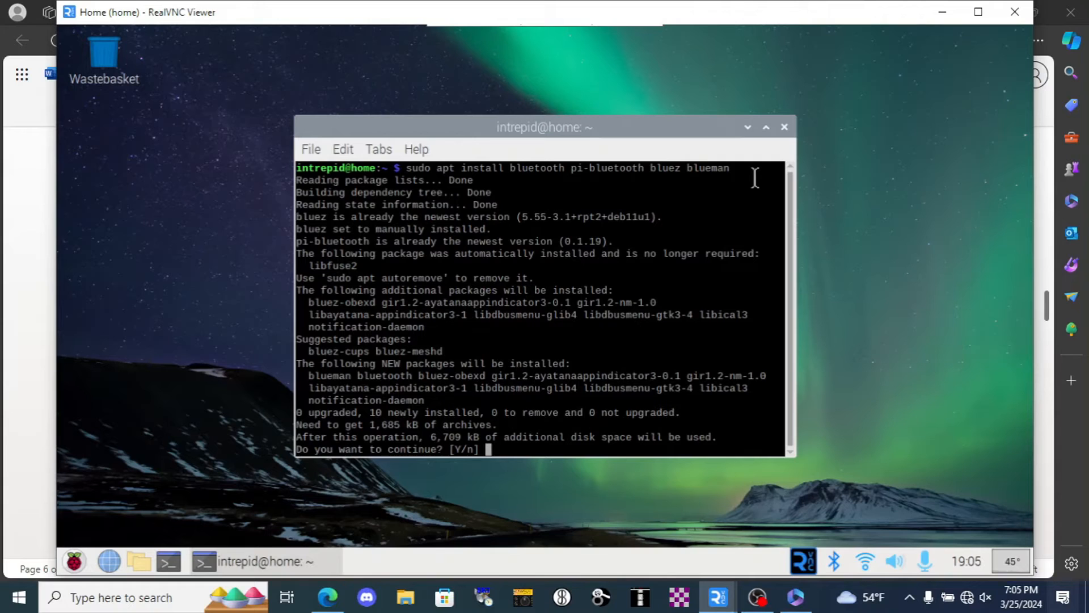
text(y)
key(Return)
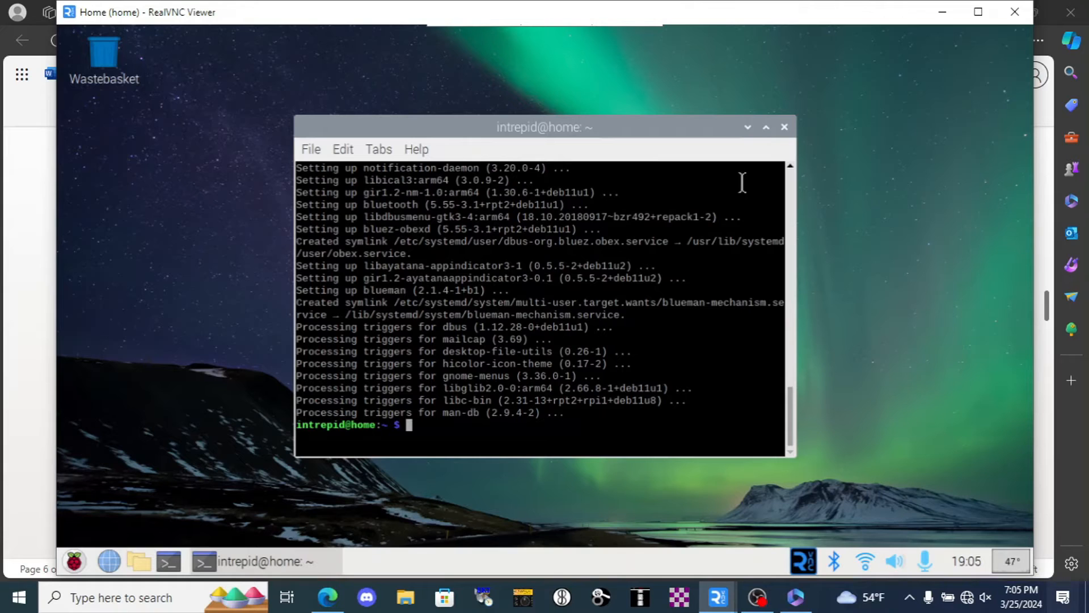
- Read the autostart and Digirig sound card sections of the Pi Checklist in the browser, and return to the Raspberry Pi session
click(328, 599)
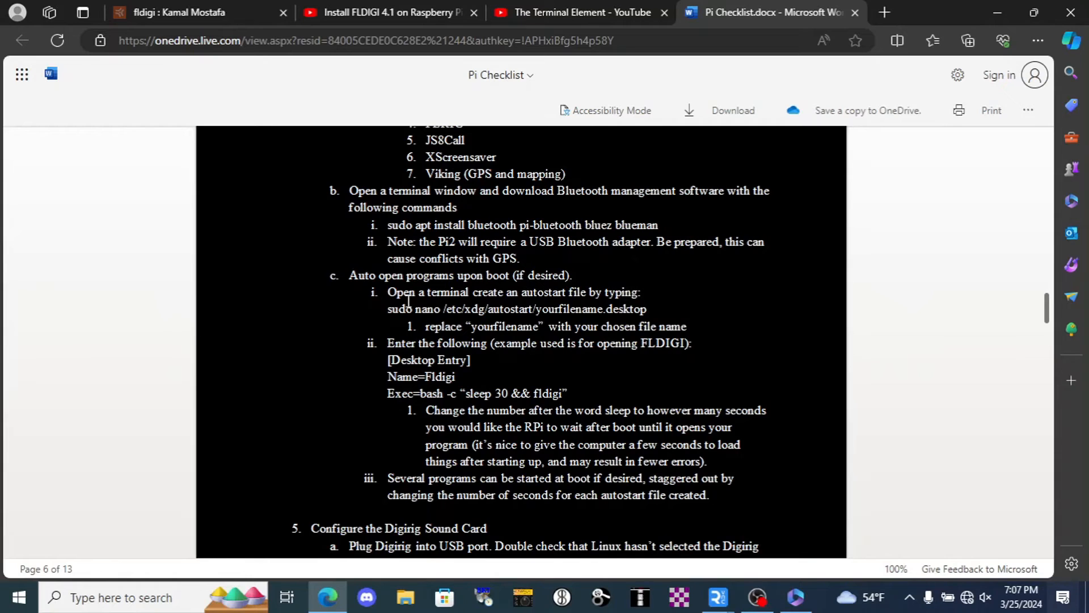
scroll(486, 382, down, 4)
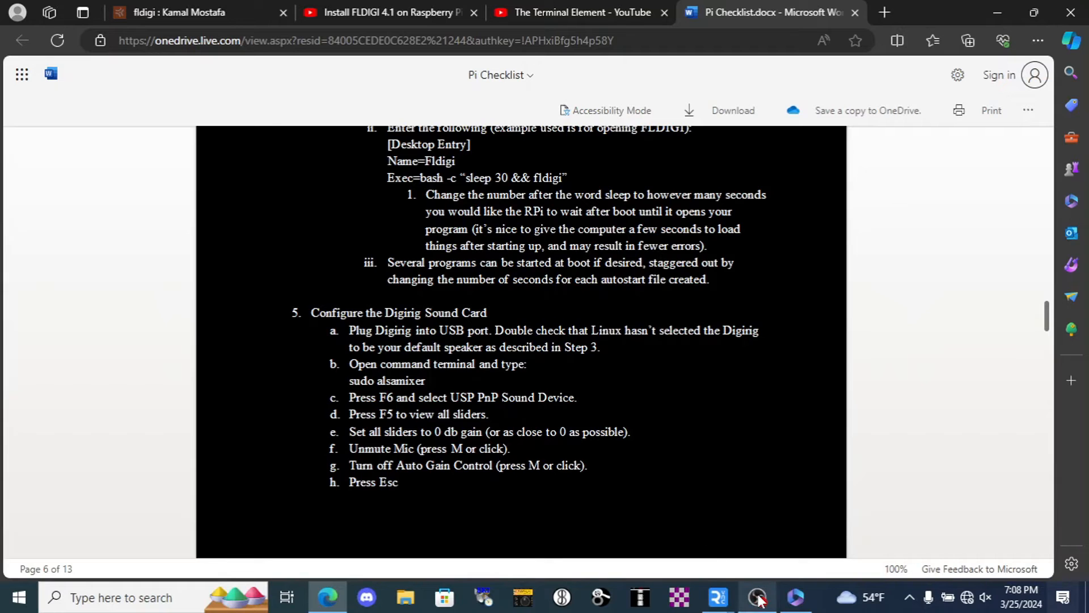
mouse_move(716, 598)
click(788, 553)
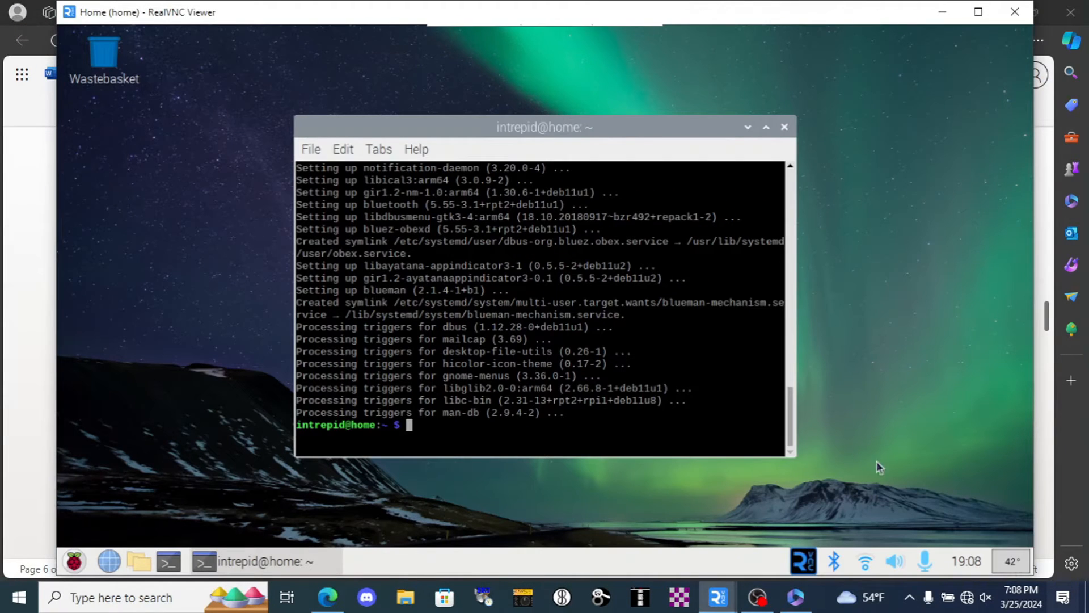
- Set the Raspberry Pi's audio output device to HDMI instead of the USB Audio Device, and recheck the output list
click(894, 562)
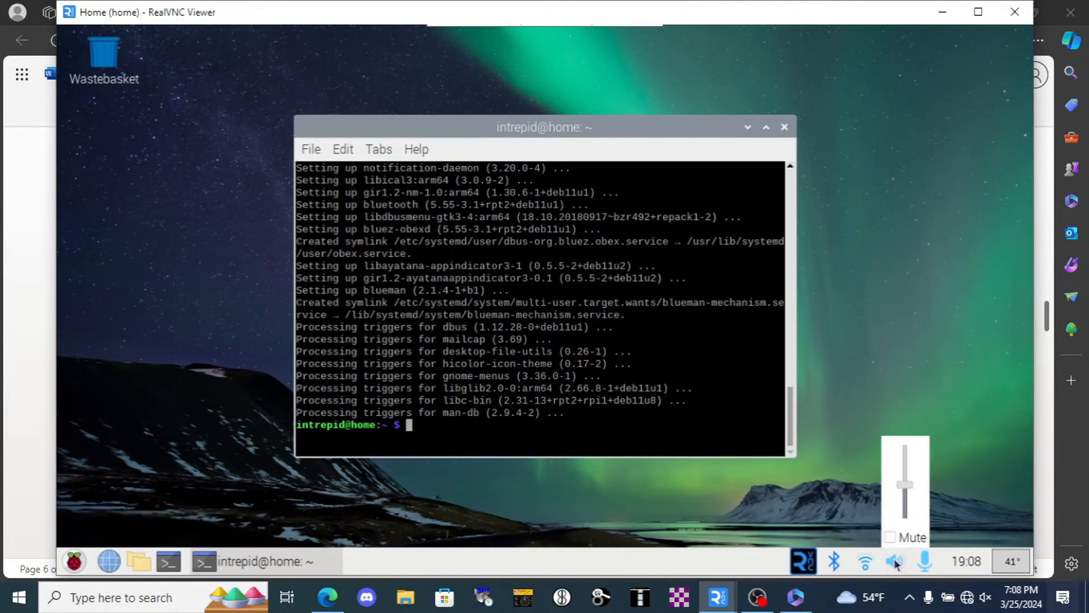
click(895, 561)
right_click(894, 561)
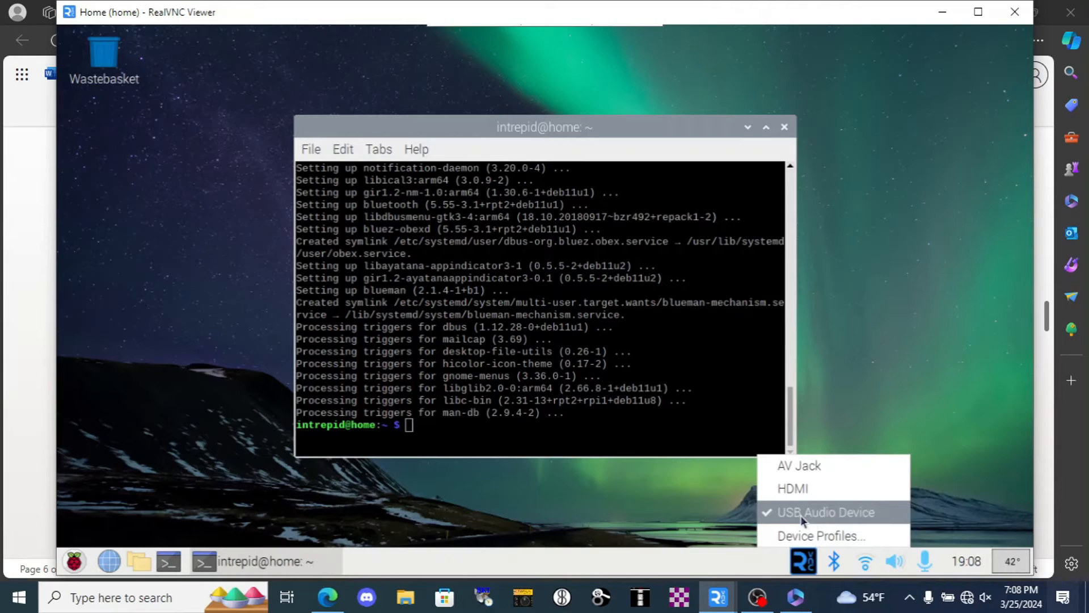
click(822, 492)
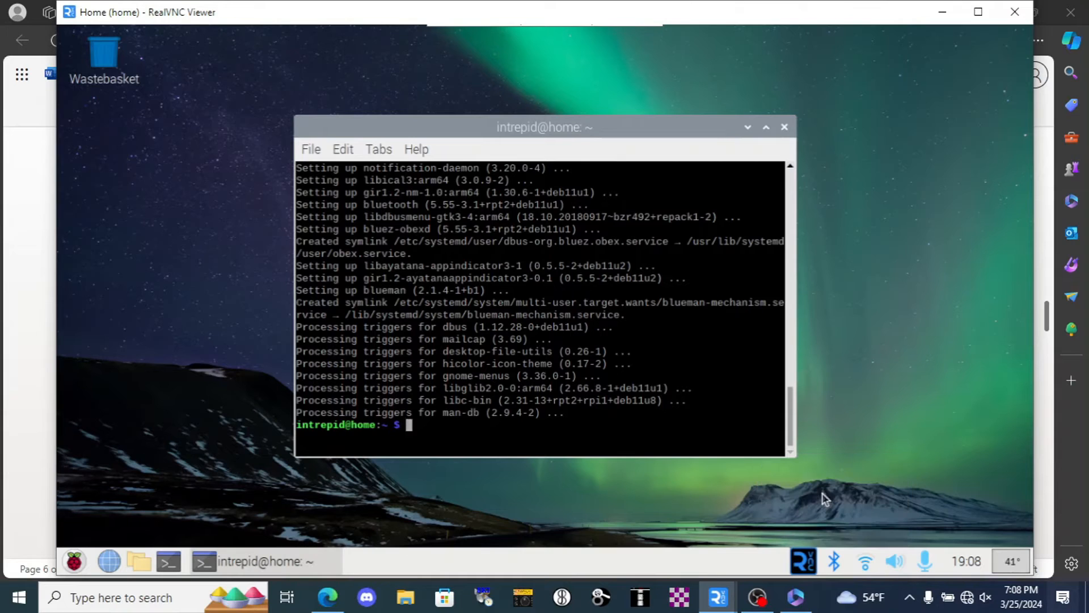
right_click(897, 558)
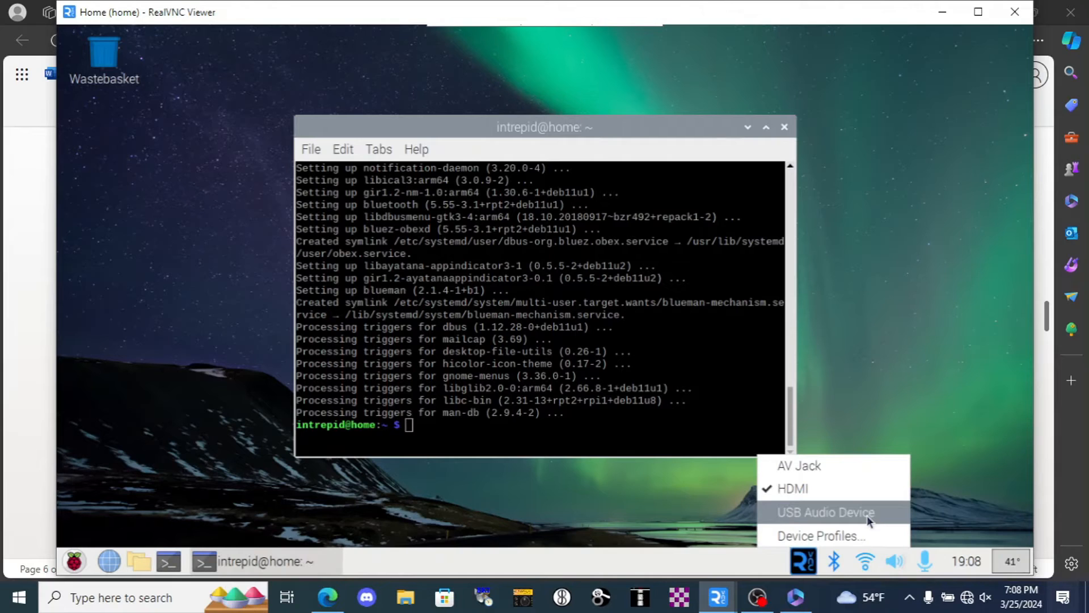
- Switch to the Pi Checklist in the browser and copy the command "sudo alsamixer" from the Digirig section
click(335, 600)
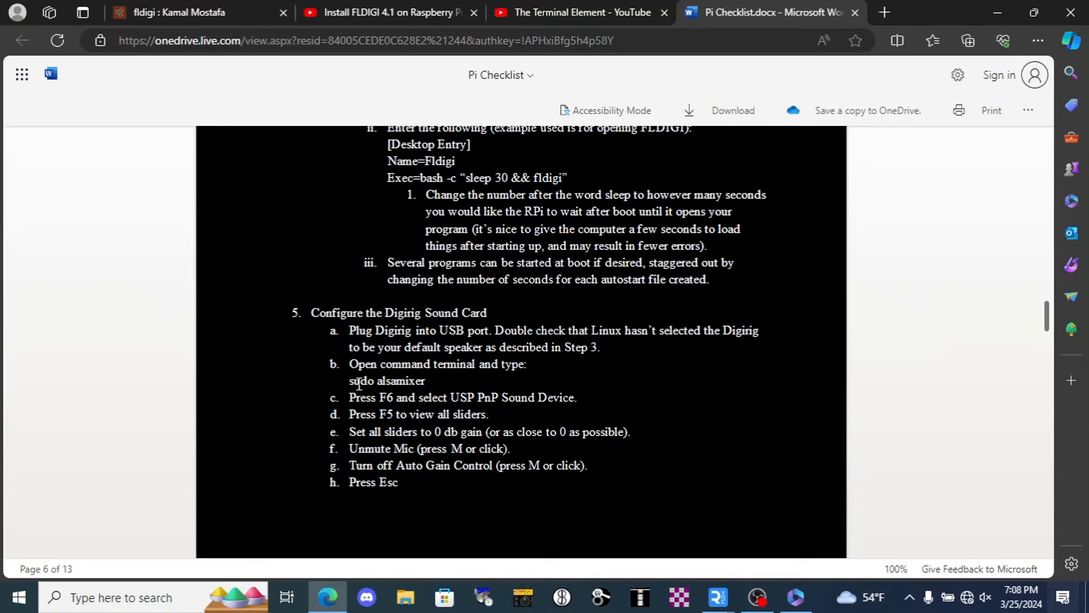
drag(350, 383, 427, 381)
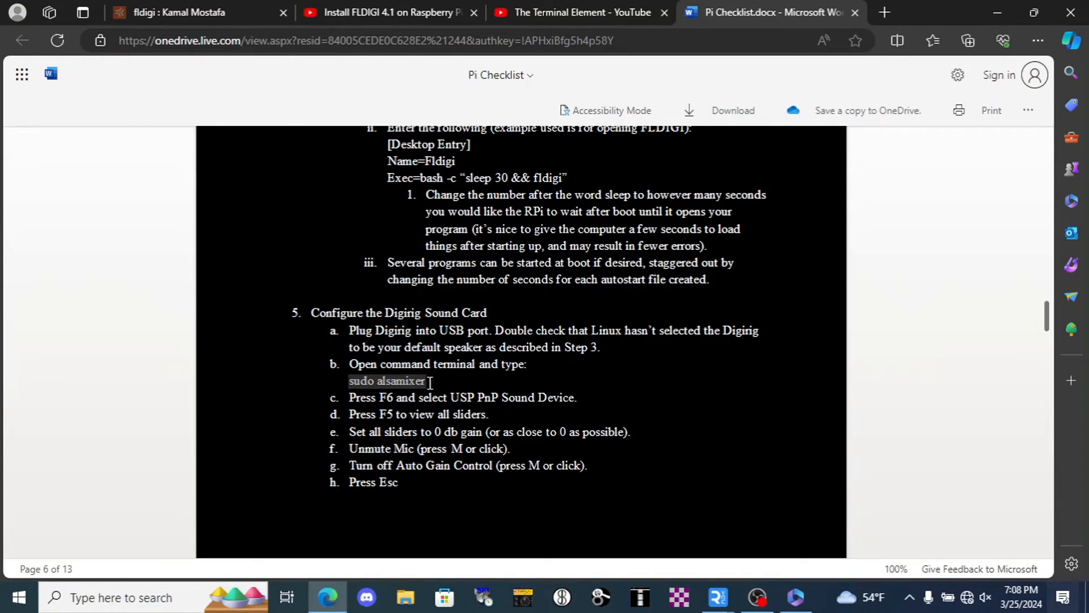
right_click(423, 385)
click(452, 393)
- Back in the Raspberry Pi session, run the copied "sudo alsamixer" command in the open terminal
mouse_move(732, 601)
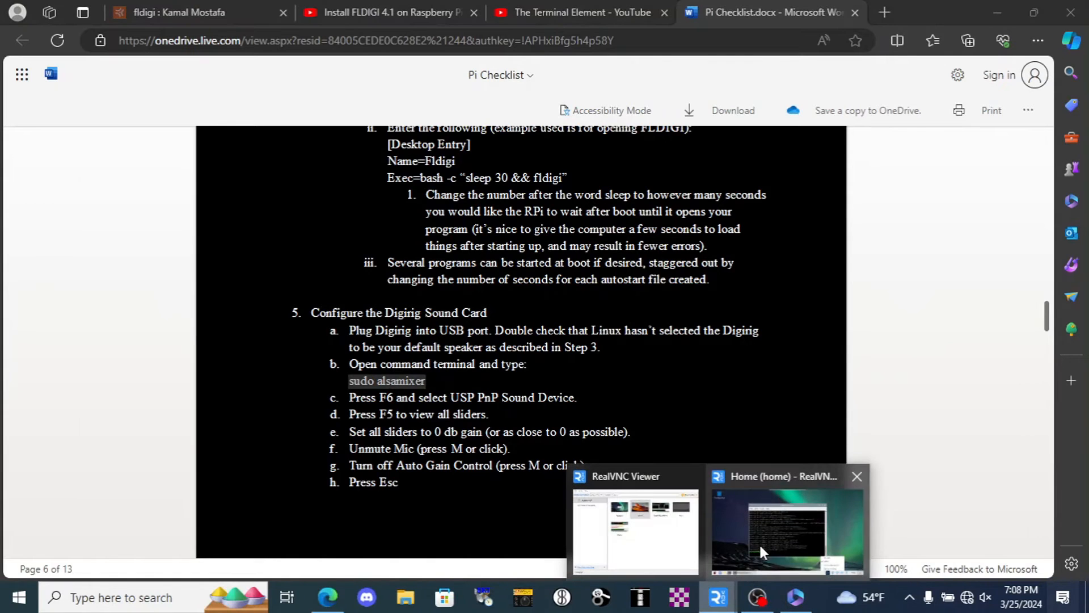
click(759, 543)
click(457, 428)
right_click(457, 428)
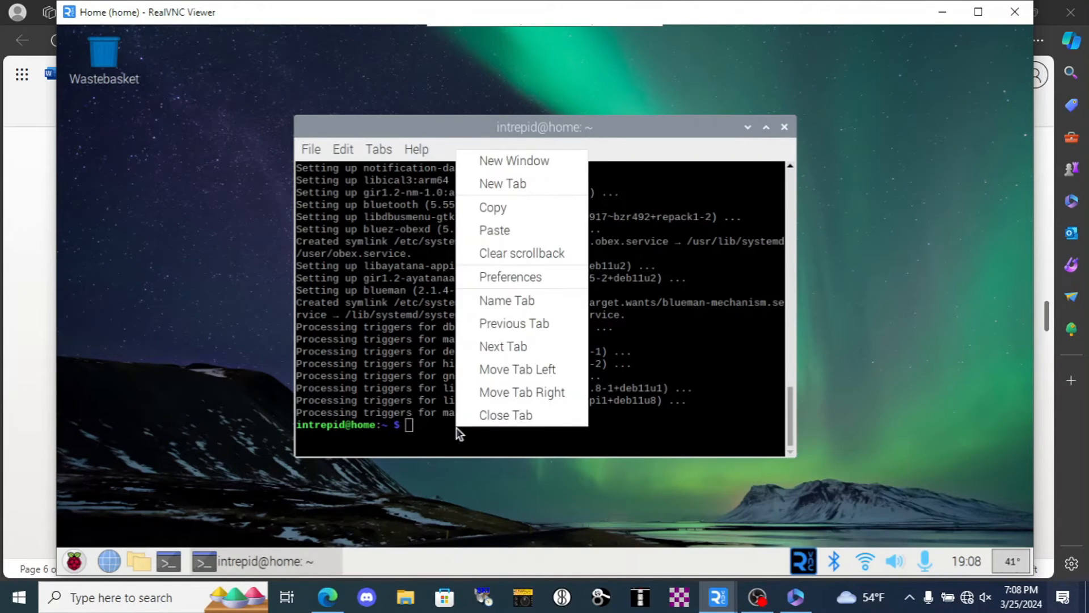
click(541, 230)
key(Return)
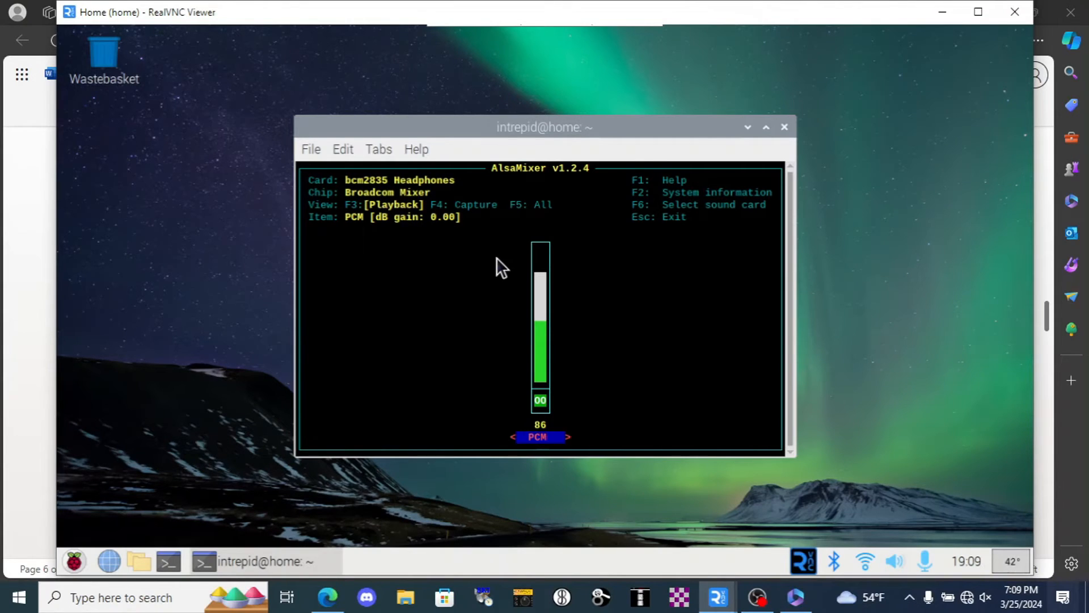
- Select USB Audio Device as the sound card in AlsaMixer
key(F6)
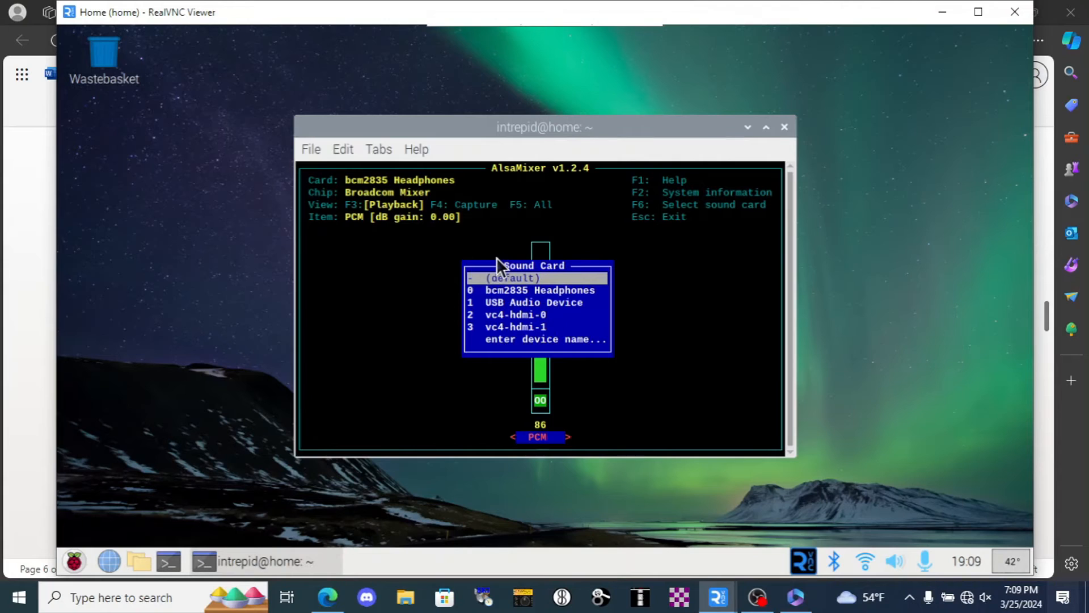
key(Down)
key(Down)
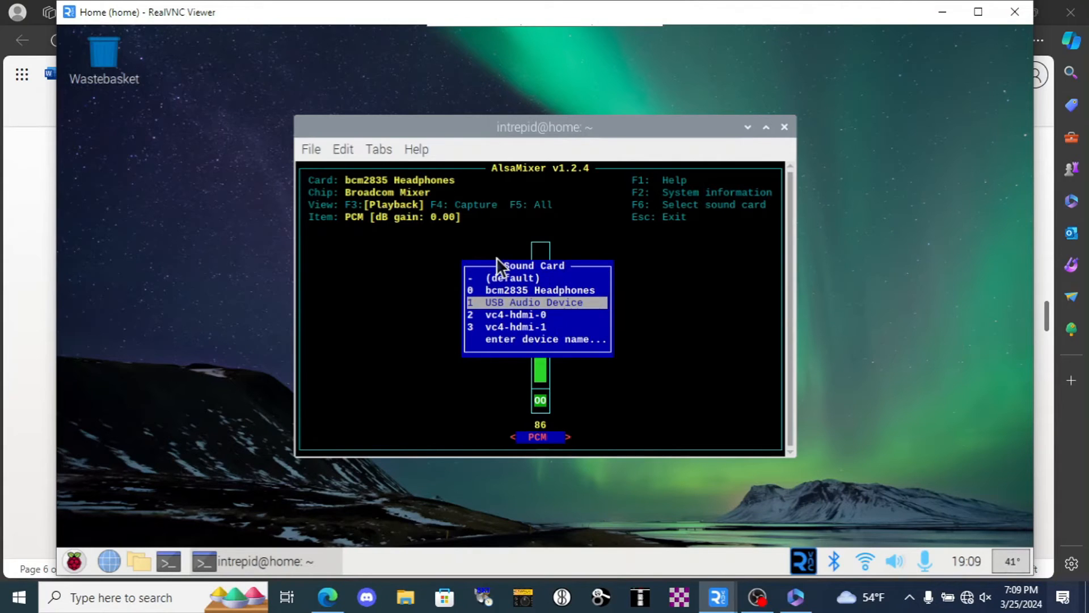
key(Return)
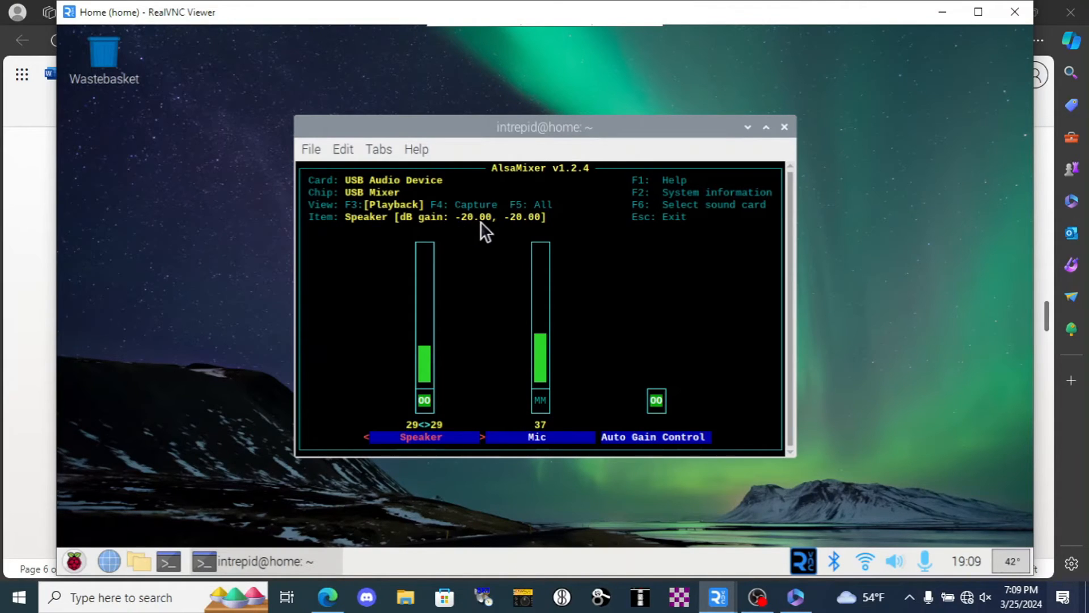
- Raise the Speaker gain of the USB Audio Device to 0.00 dB on both channels
key(Up)
key(Up)
key(Up)
key(Up)
key(Up)
key(Up)
key(Up)
key(Up)
key(Up)
key(Up)
key(Up)
key(Up)
key(Up)
key(Up)
key(Up)
key(Up)
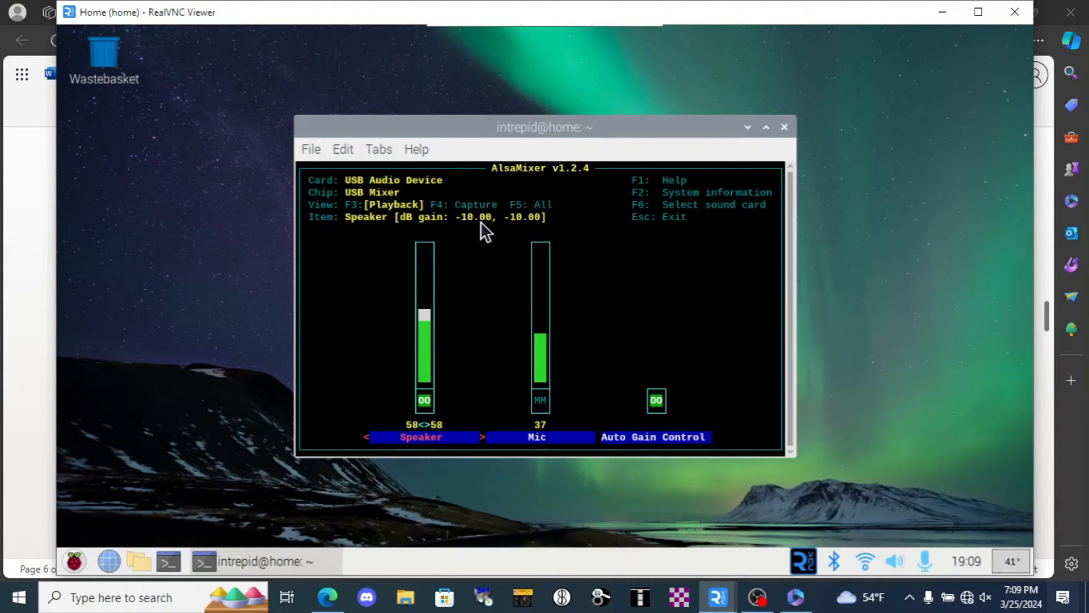
key(Up)
key(Up)
key(Up)
key(Up)
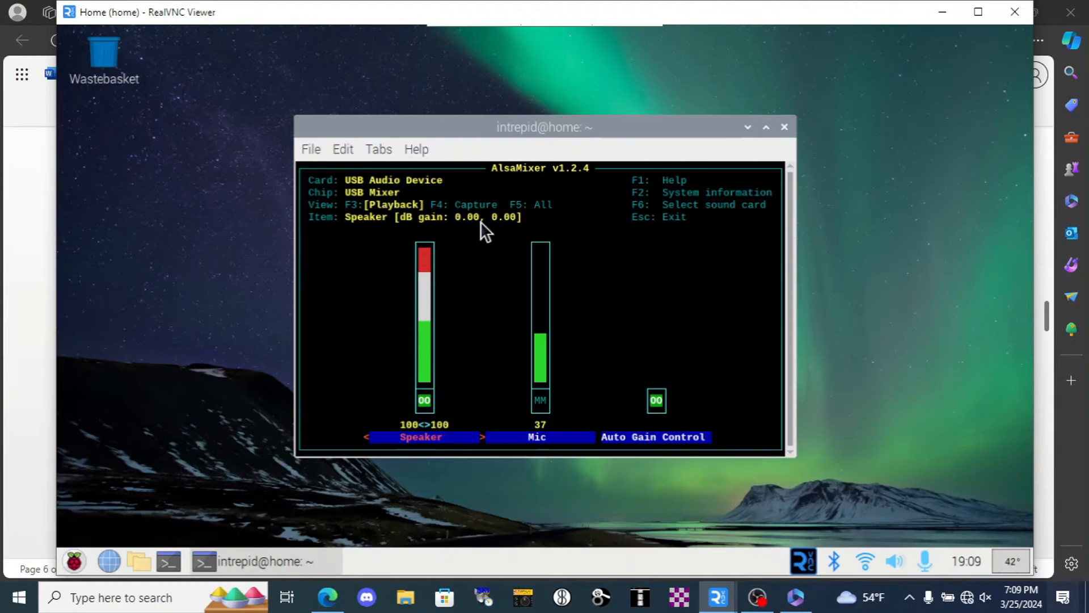
- Unmute the playback Mic and set its gain to 0.00 dB
key(Right)
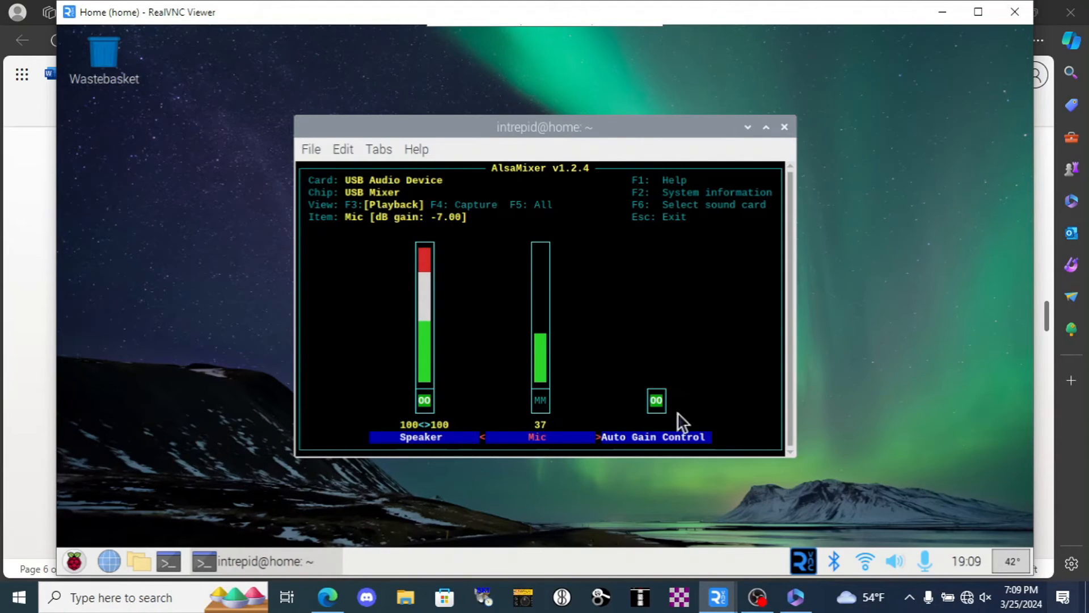
key(m)
key(Up)
key(Up)
key(Up)
key(Up)
key(Up)
key(Up)
key(Up)
key(Up)
key(Up)
key(Up)
key(Up)
key(Up)
key(Up)
key(Up)
key(Up)
key(Down)
key(Down)
key(Down)
key(Down)
key(Down)
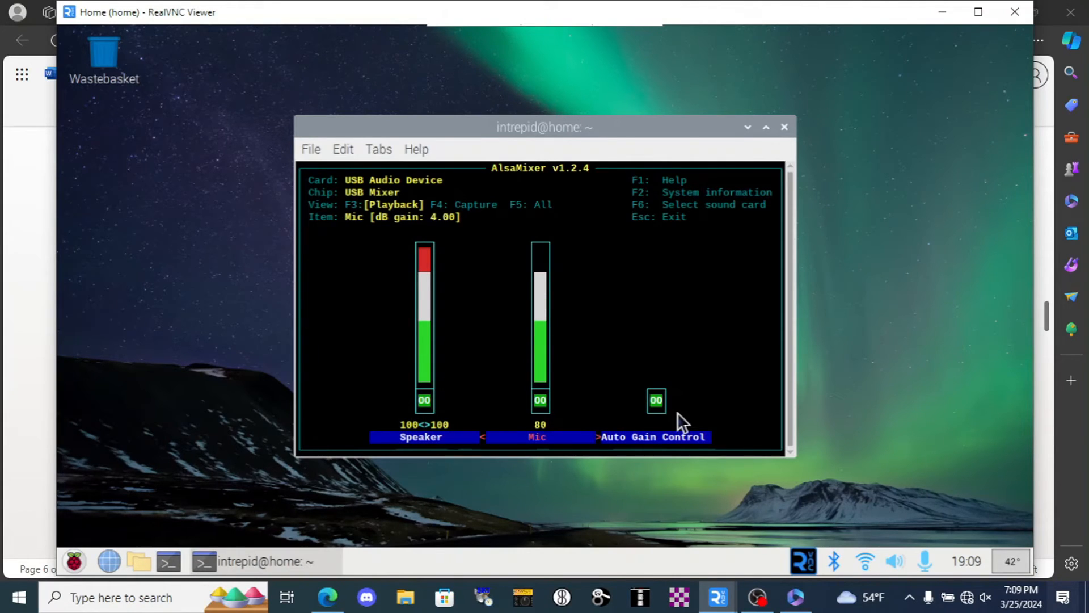
key(Down)
key(Down)
key(Down)
- Turn off Auto Gain Control and display all playback and capture controls together
key(Right)
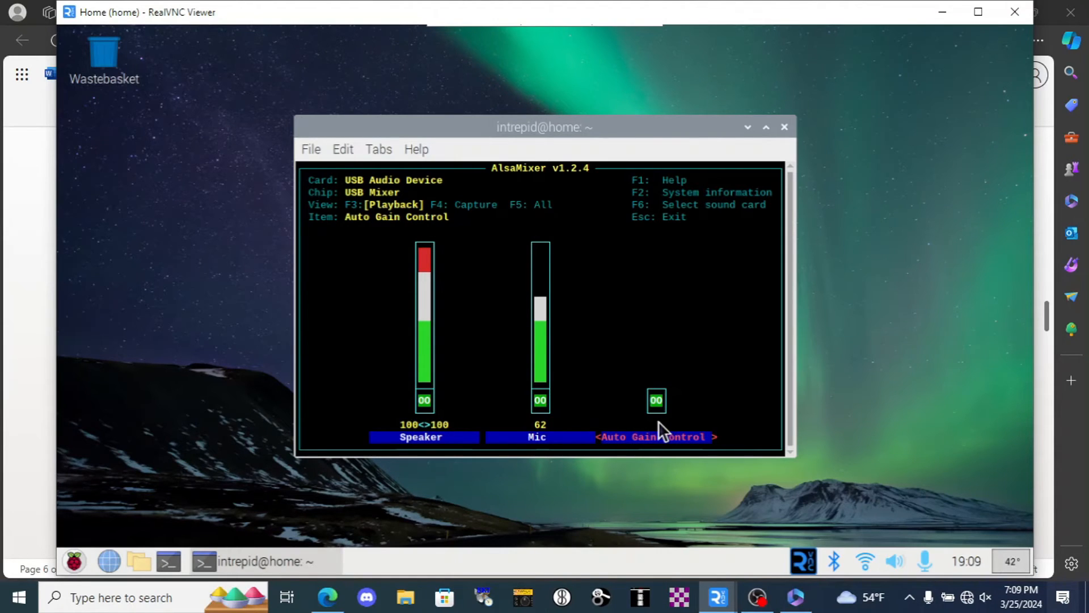
key(m)
key(F5)
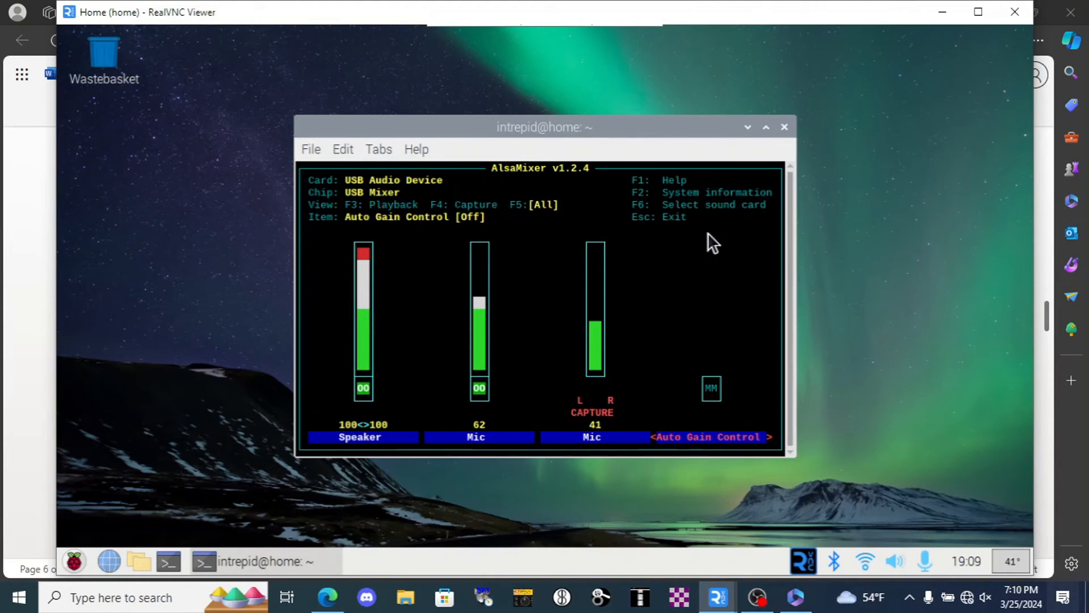
- Lower the capture Mic slider to level 21
key(Left)
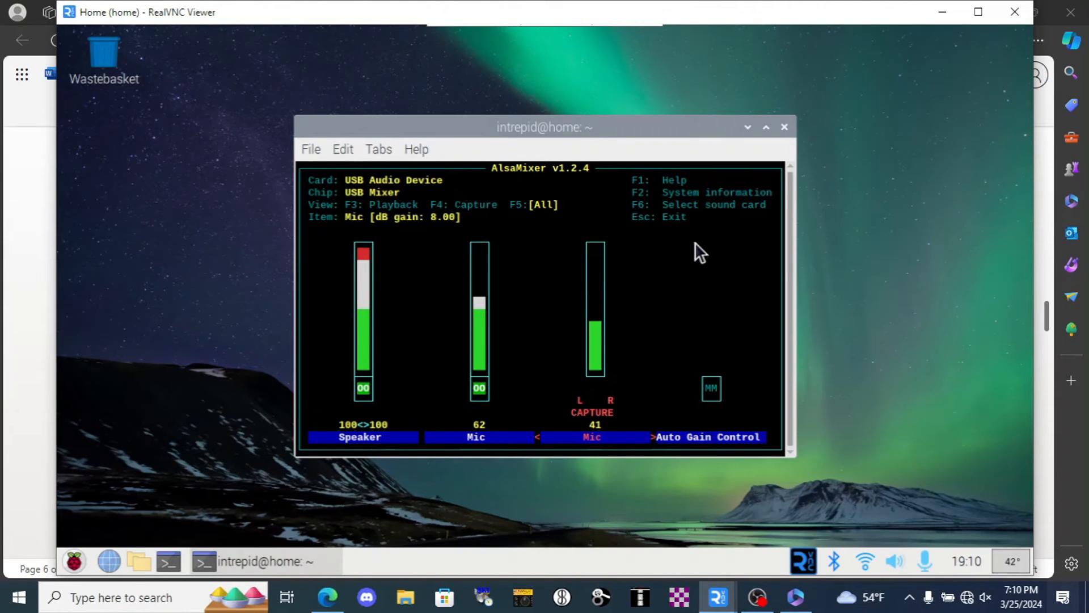
key(Up)
key(Up)
key(Up)
key(Down)
key(Down)
key(Down)
key(Down)
key(Down)
key(Down)
key(Down)
key(Down)
key(Down)
key(Down)
key(Down)
- Check the Speaker, Mic and Auto Gain Control settings one by one, and exit AlsaMixer
key(Left)
key(Left)
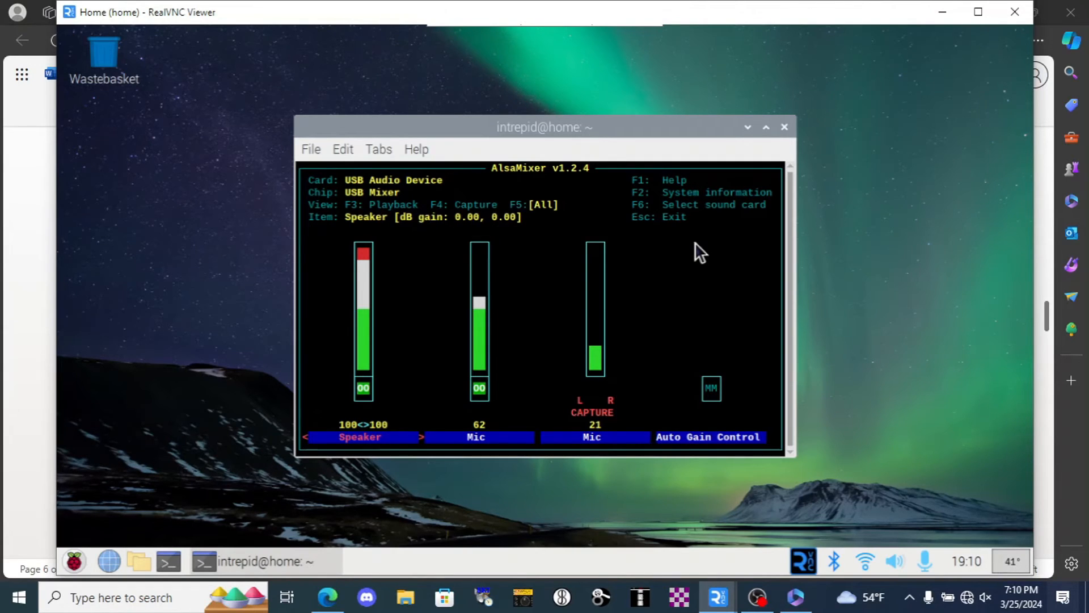
key(Right)
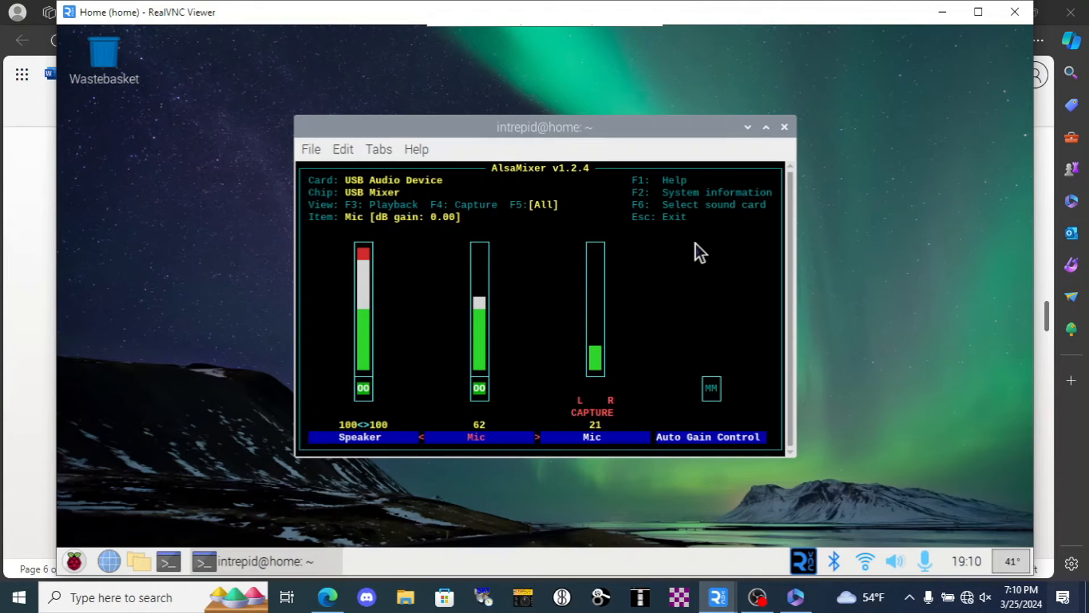
key(Right)
key(Right)
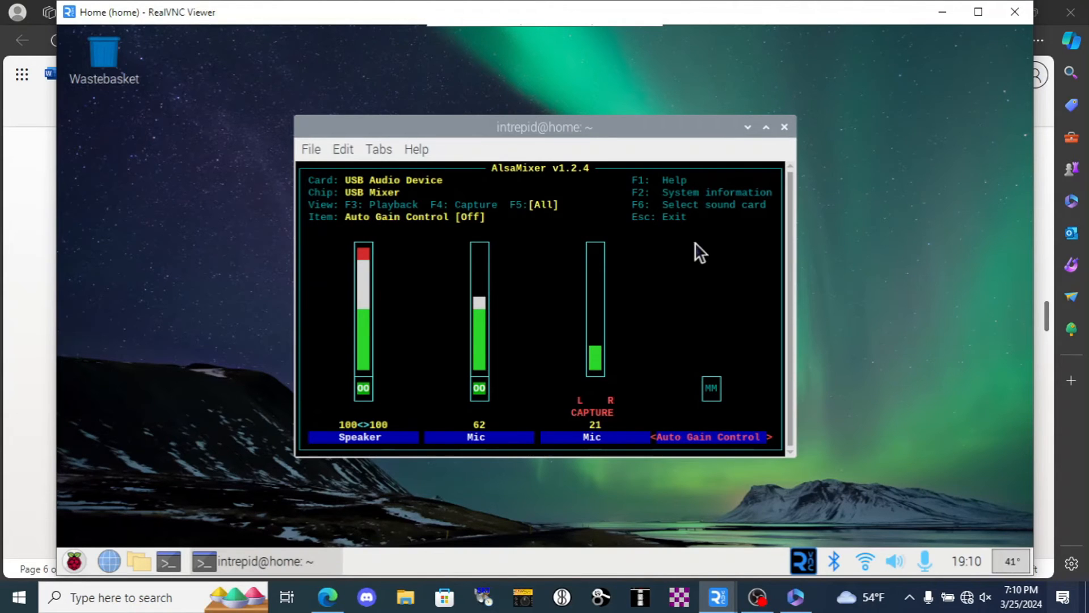
key(Escape)
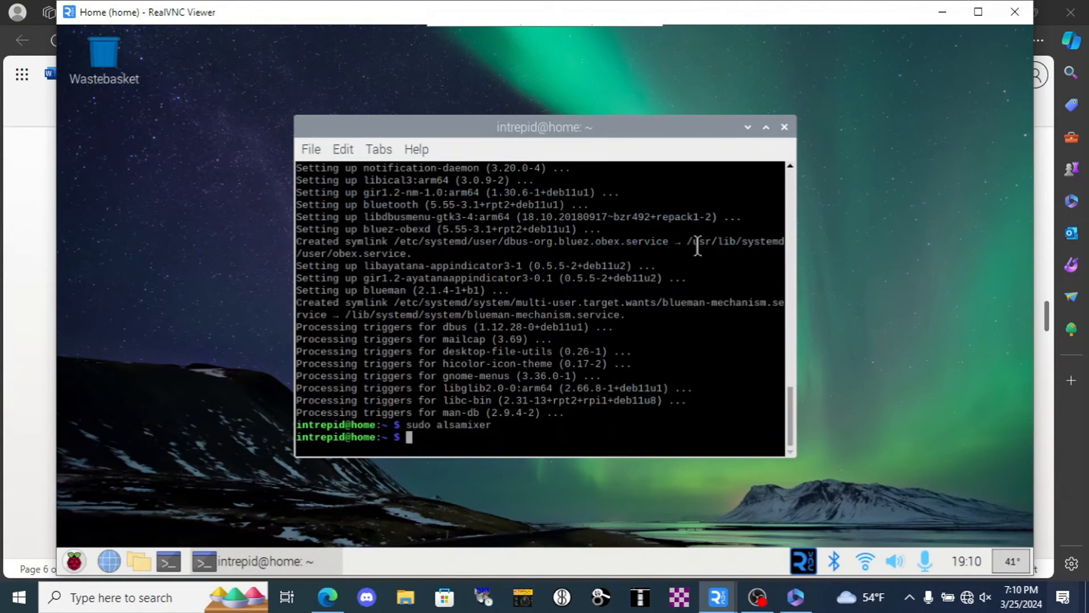
- Switch to the Pi Checklist in the browser and copy the command "sudo alsactl store"
click(23, 383)
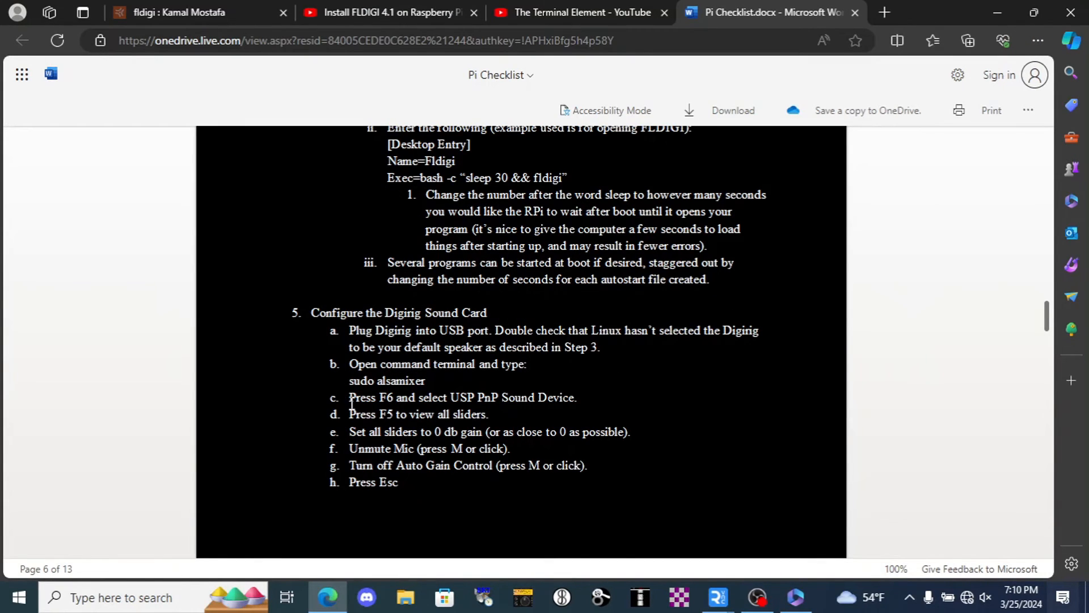
scroll(352, 404, down, 1)
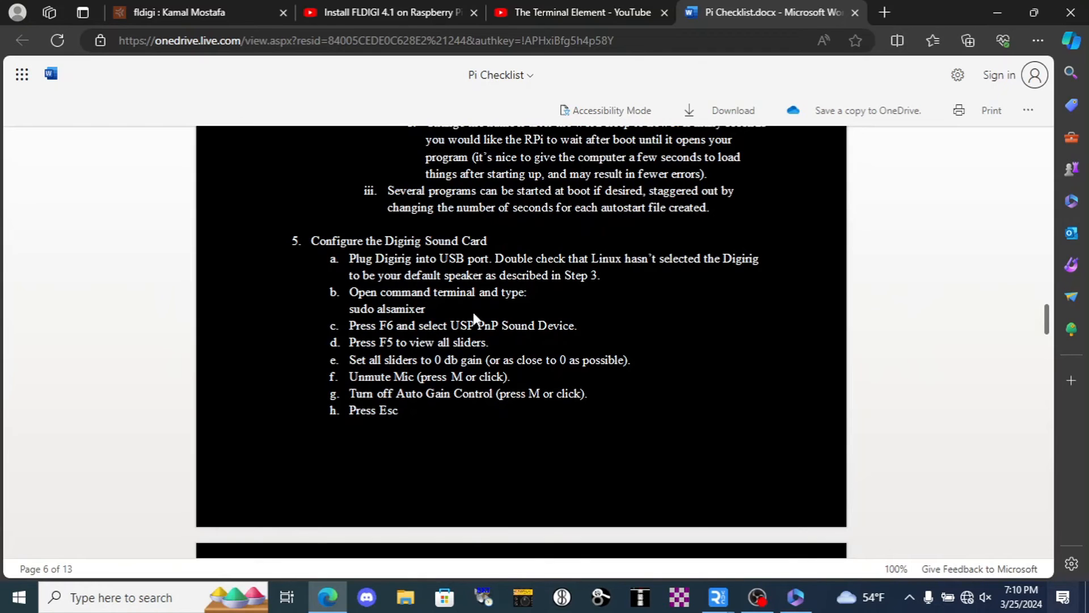
scroll(446, 334, down, 4)
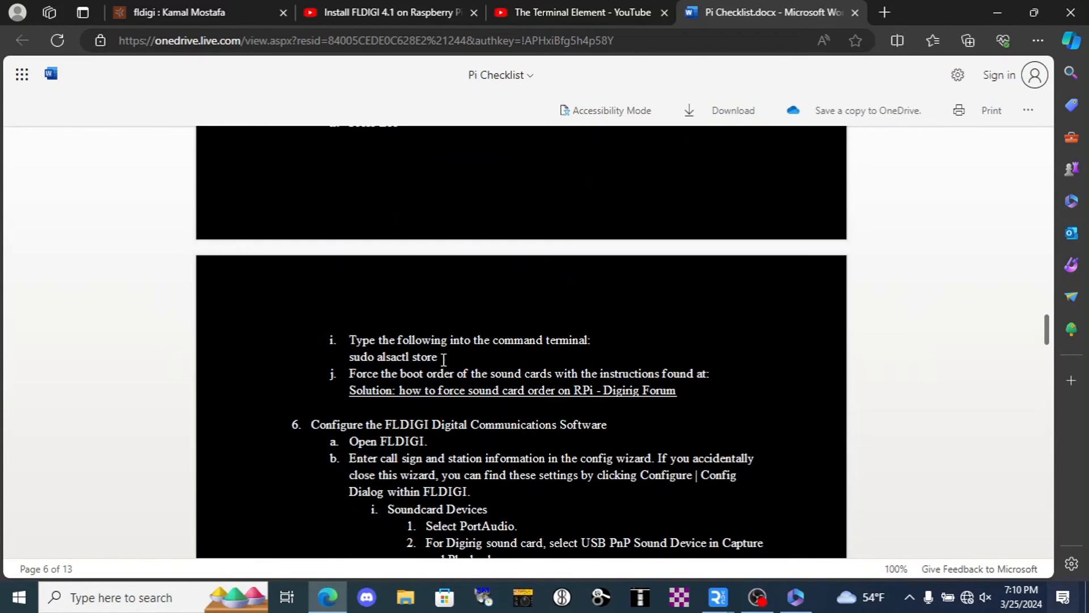
drag(444, 359, 361, 363)
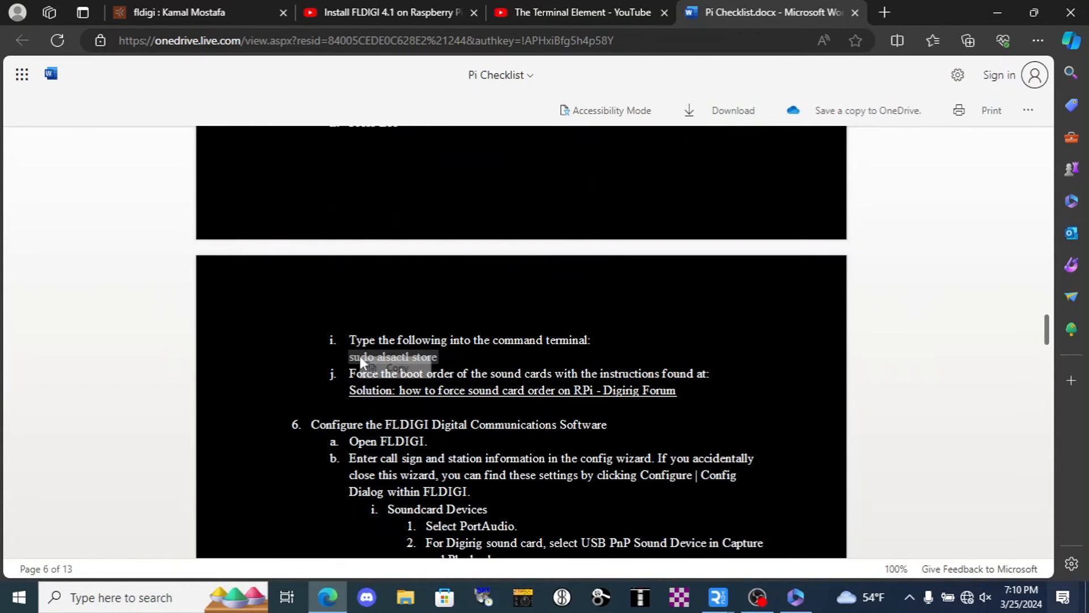
click(397, 368)
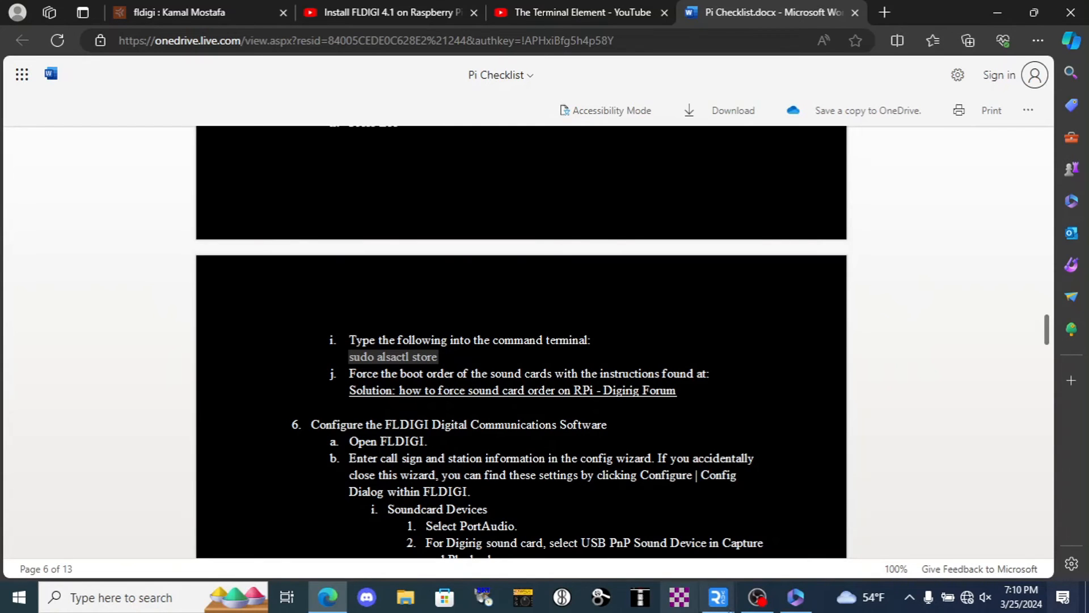
- Return to the Raspberry Pi session and run the copied "sudo alsactl store" command to save the mixer settings
click(718, 597)
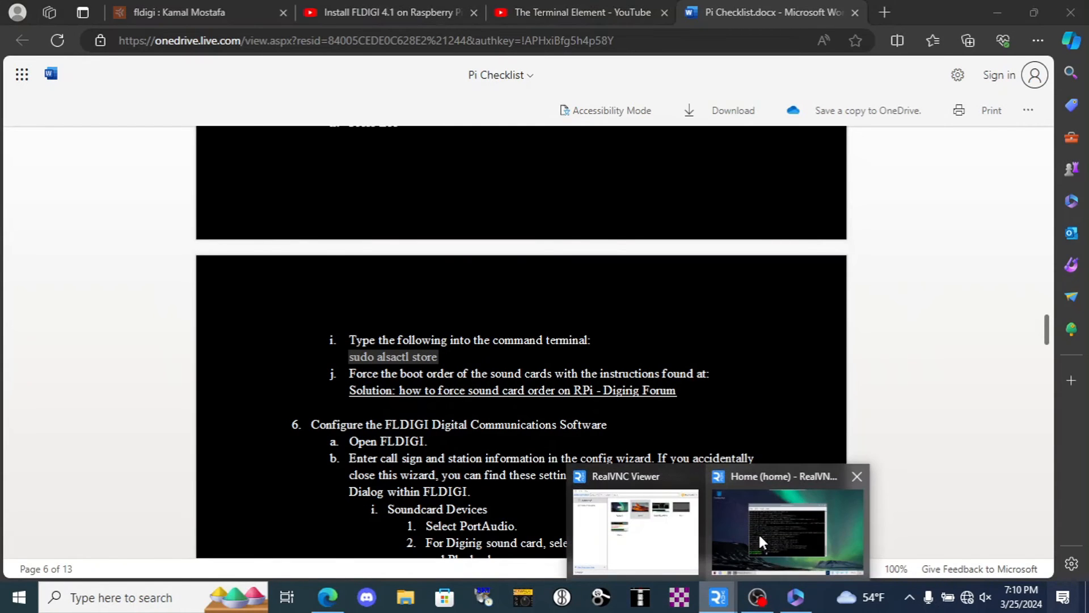
click(759, 536)
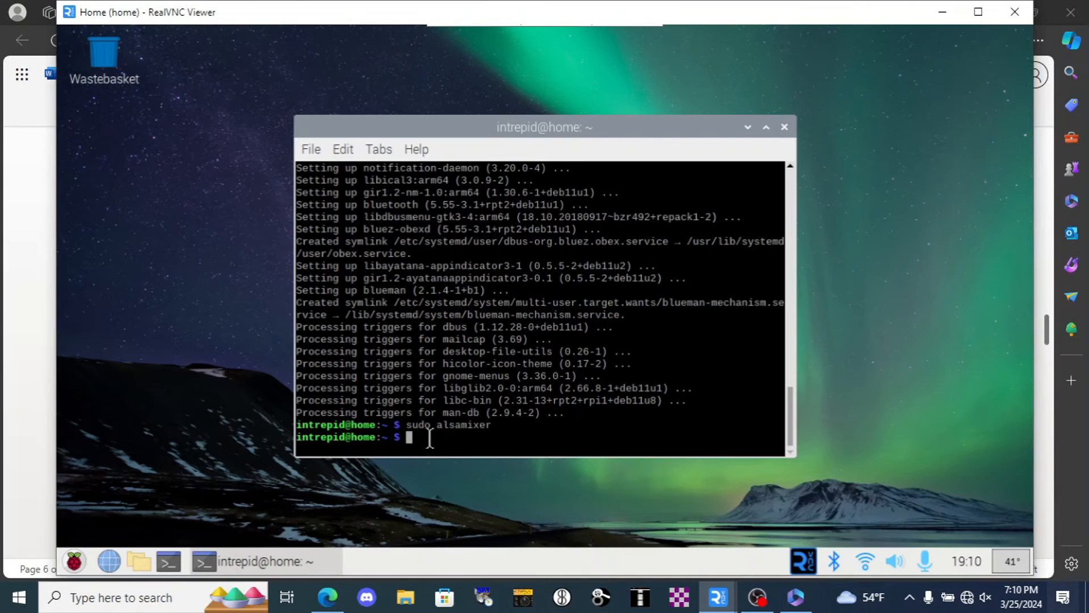
right_click(427, 438)
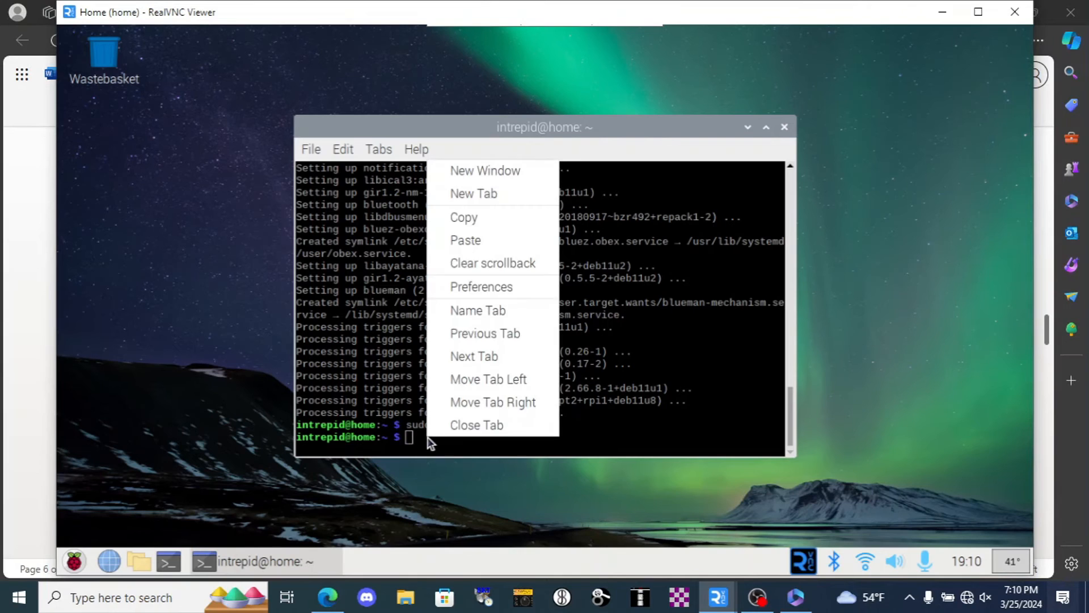
click(492, 245)
key(Return)
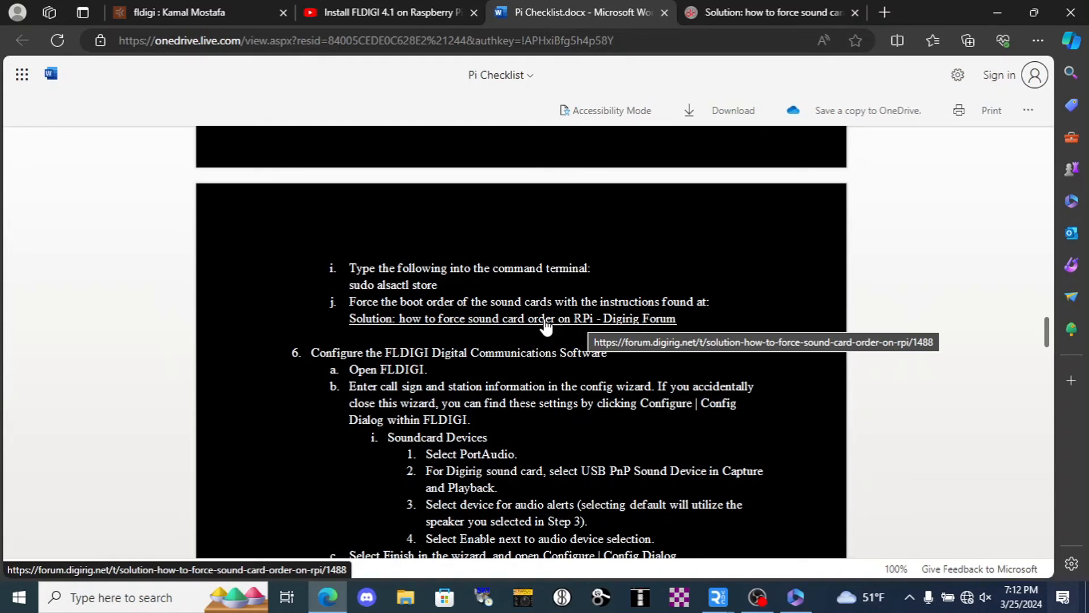
- Switch to the Digirig Forum page on forcing the sound card order and read its instructions
click(747, 14)
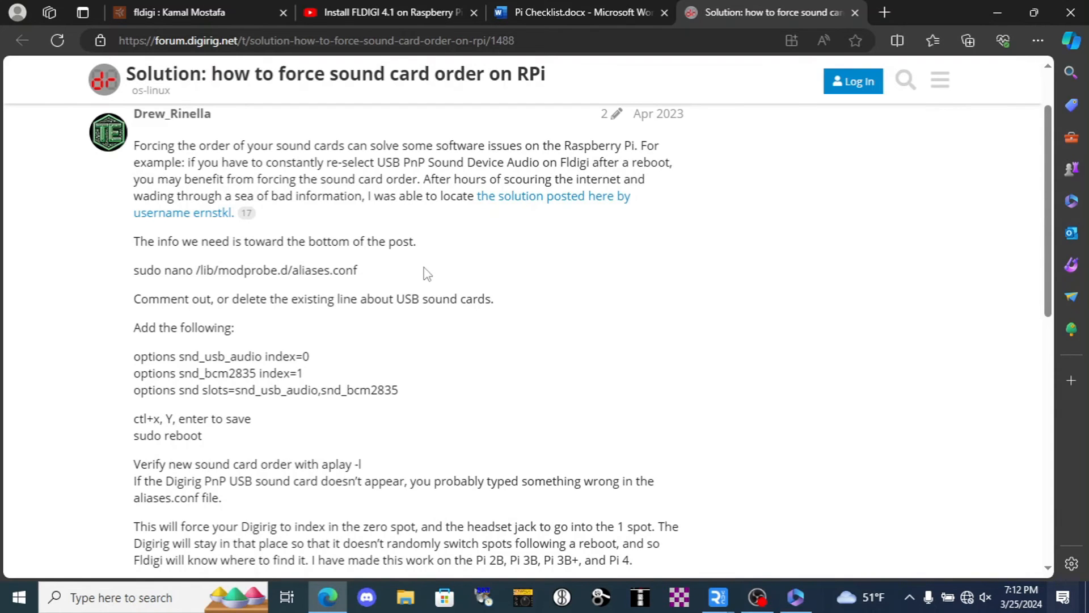
scroll(426, 273, up, 1)
scroll(397, 295, down, 1)
- Return to the Raspberry Pi session, clear the terminal and list the playback devices with "aplay -l"
mouse_move(717, 596)
click(748, 523)
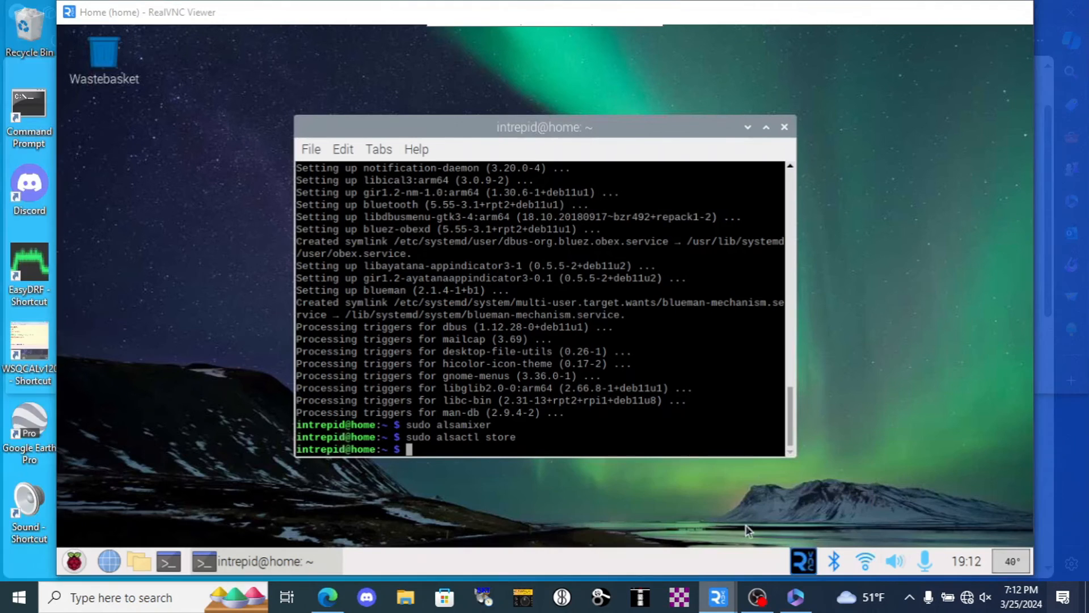
text(clear)
key(Return)
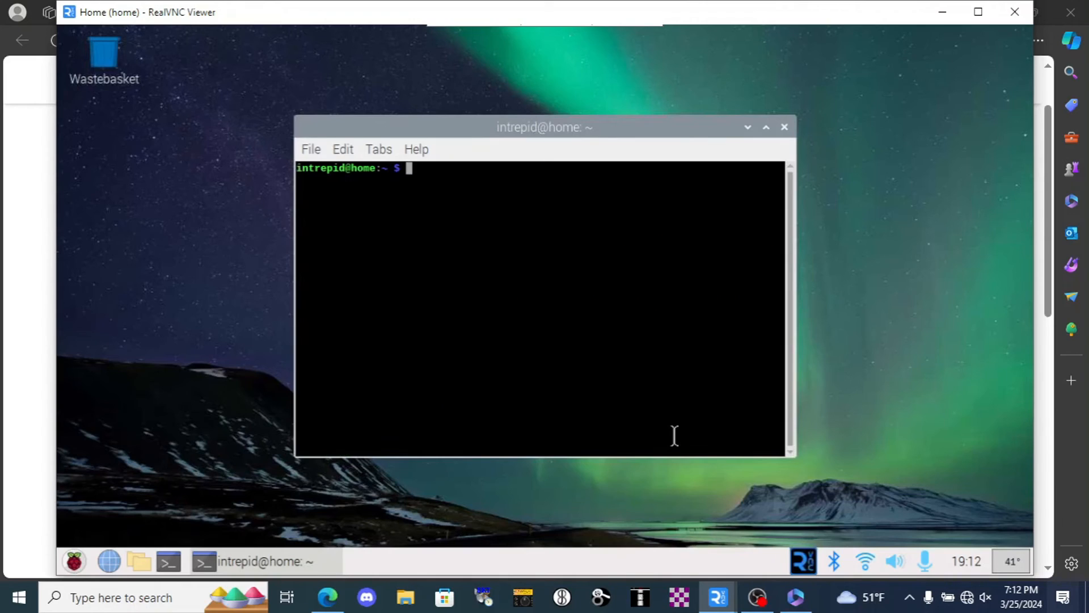
text(aplay -l)
key(Return)
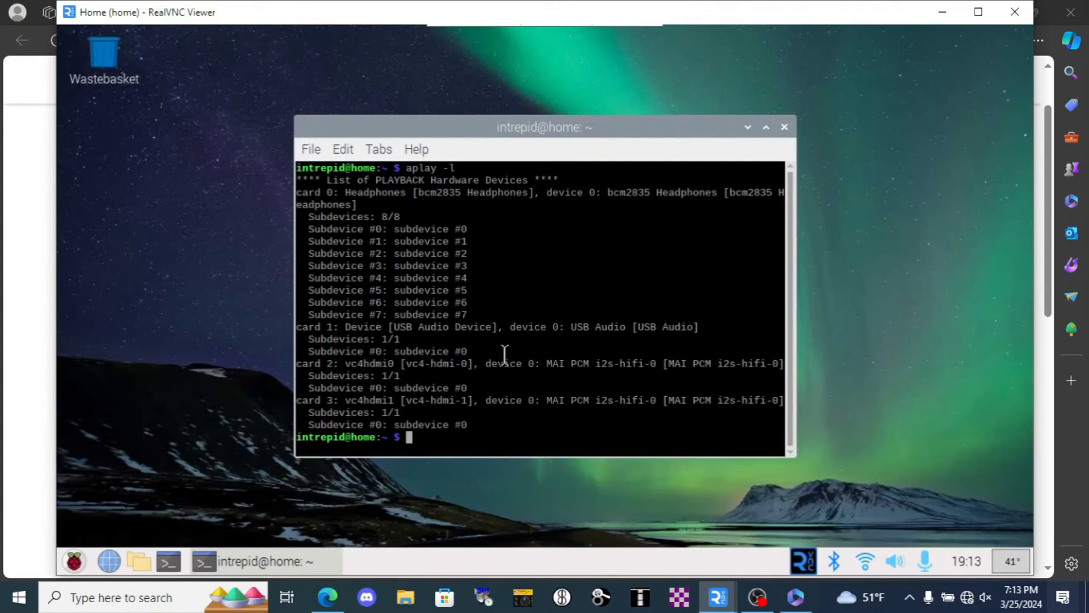
- Switch to the Digirig Forum page in the browser and copy the command "sudo nano /lib/modprobe.d/aliases.conf"
click(36, 231)
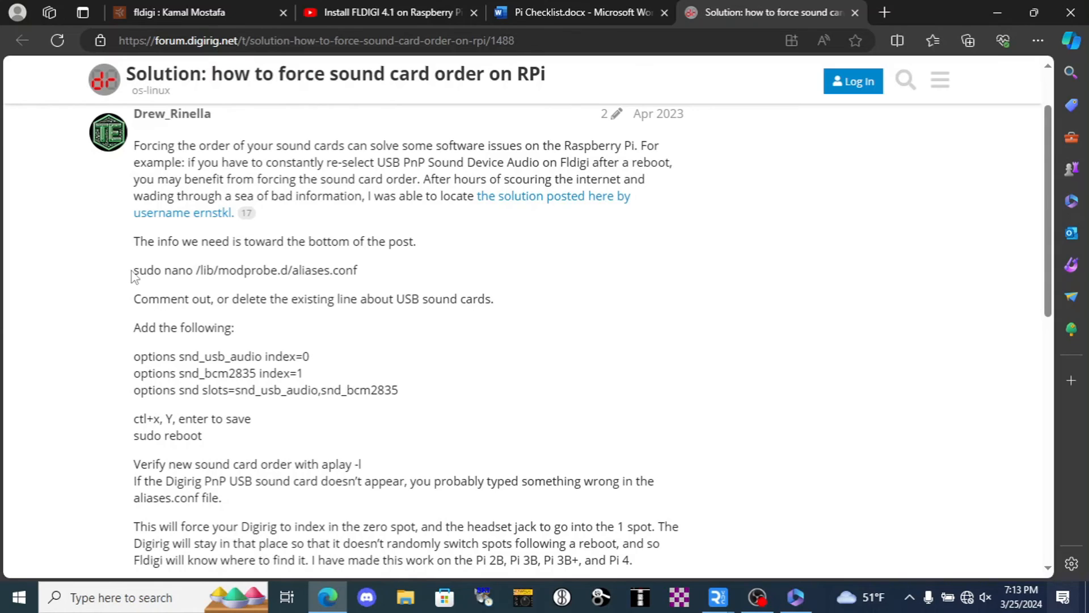
drag(134, 270, 363, 281)
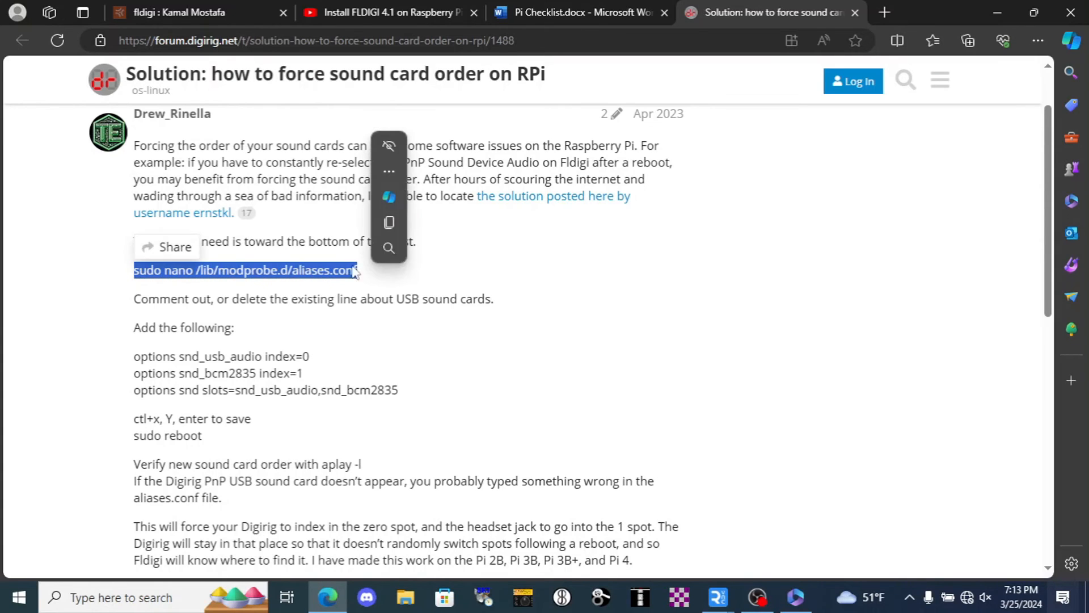
click(399, 220)
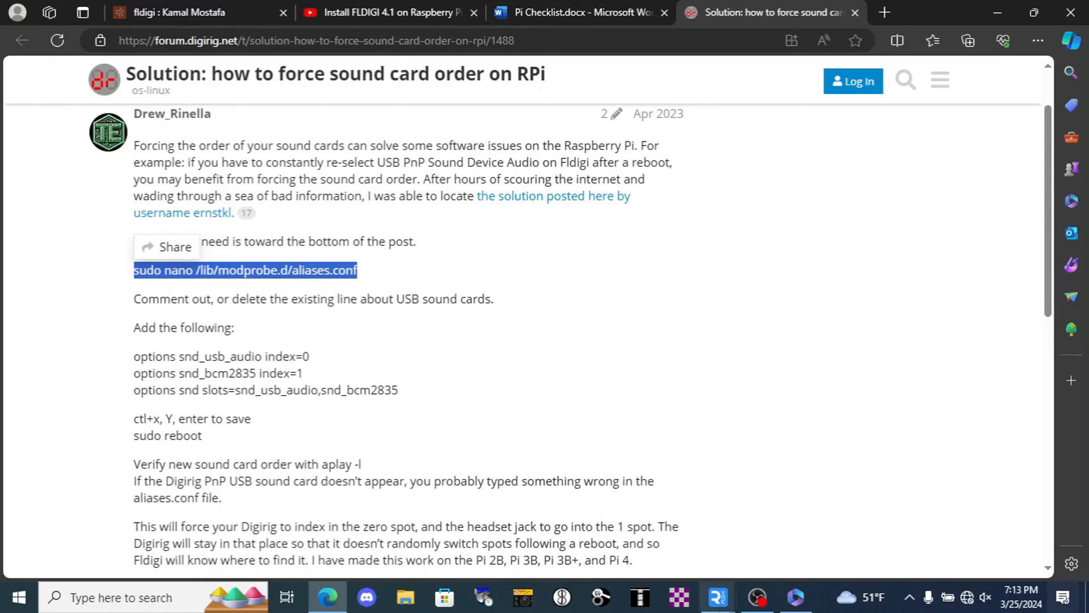
- Return to the Raspberry Pi session and run the copied command to open aliases.conf in nano
click(717, 597)
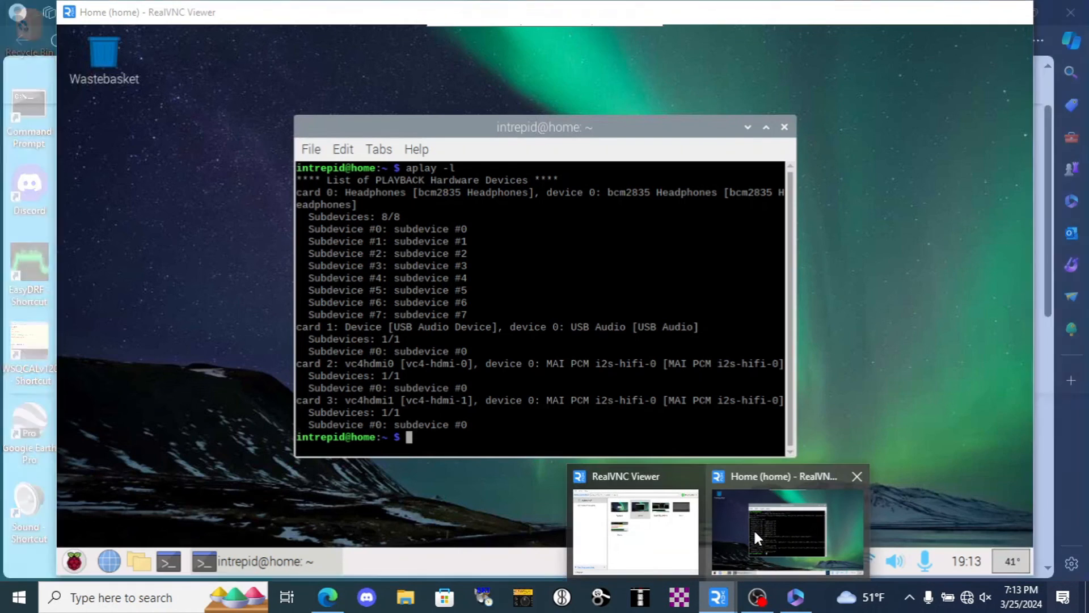
click(754, 528)
right_click(420, 440)
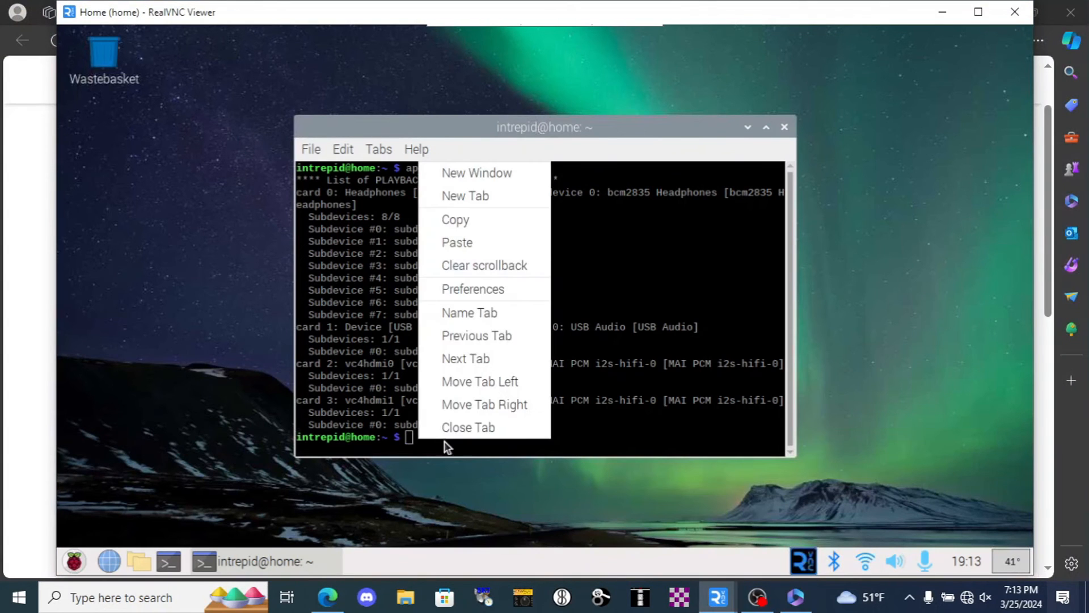
click(495, 235)
key(Return)
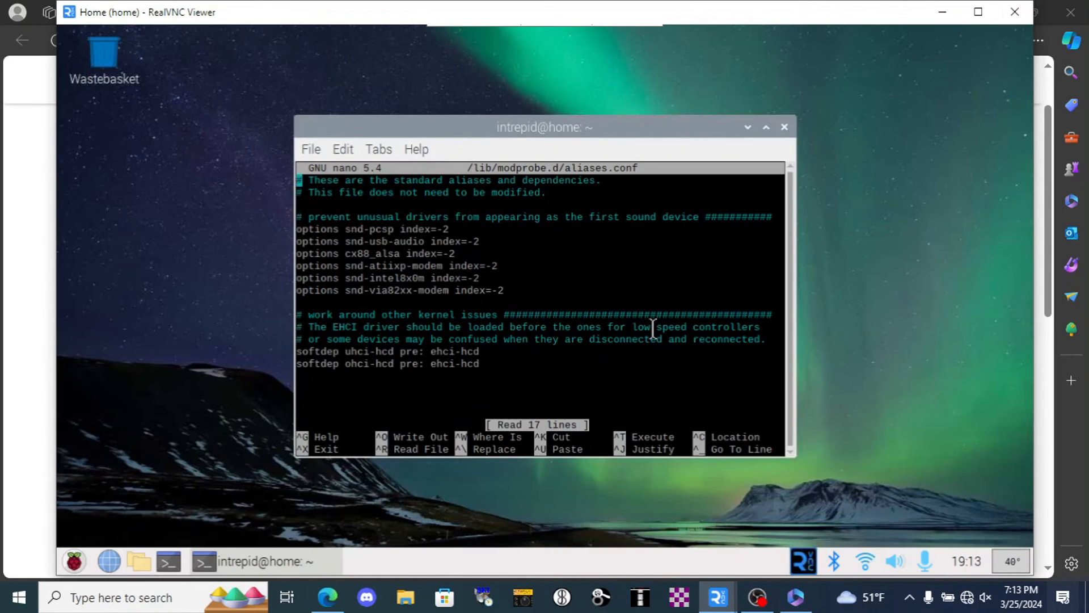
- Comment out the line "options snd-usb-audio index=-2" with a # in aliases.conf
key(Down)
key(Down)
key(Down)
key(Down)
key(Down)
text(#)
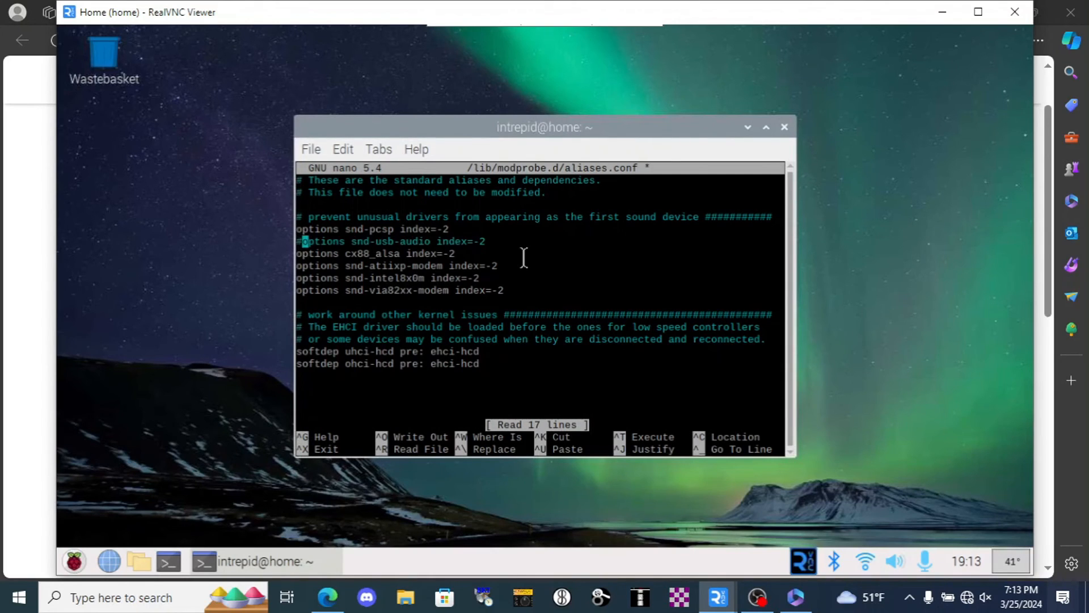
- Place the cursor on the blank line at the end of aliases.conf, and copy the three sound card options lines from the forum page
key(Down)
key(Down)
key(Down)
key(Down)
key(Down)
key(Down)
key(Down)
key(Down)
key(Down)
key(Down)
key(Down)
key(Down)
click(37, 207)
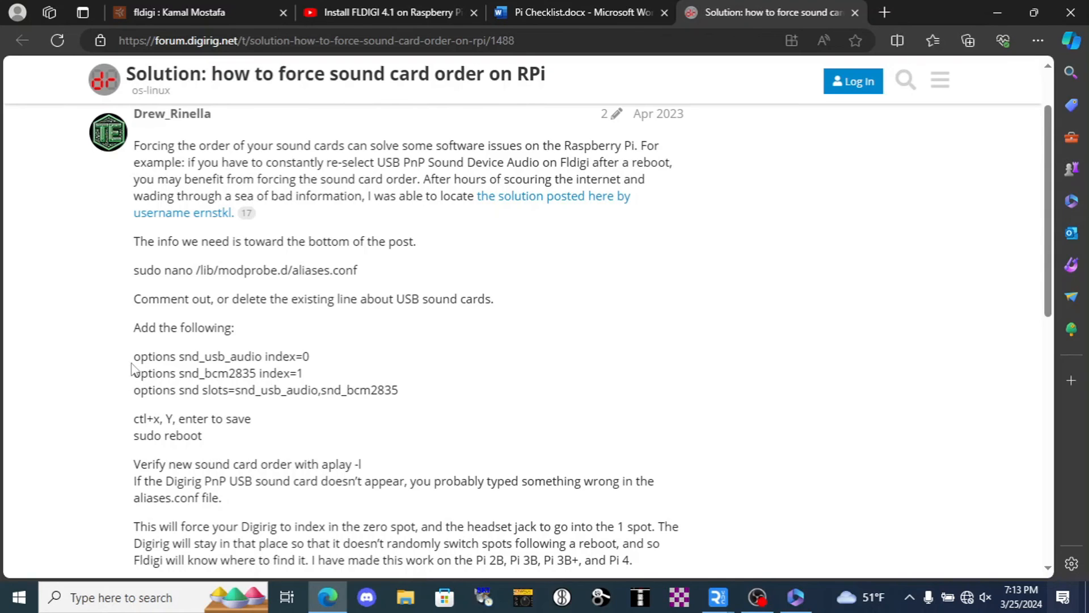
drag(135, 356, 398, 391)
right_click(258, 373)
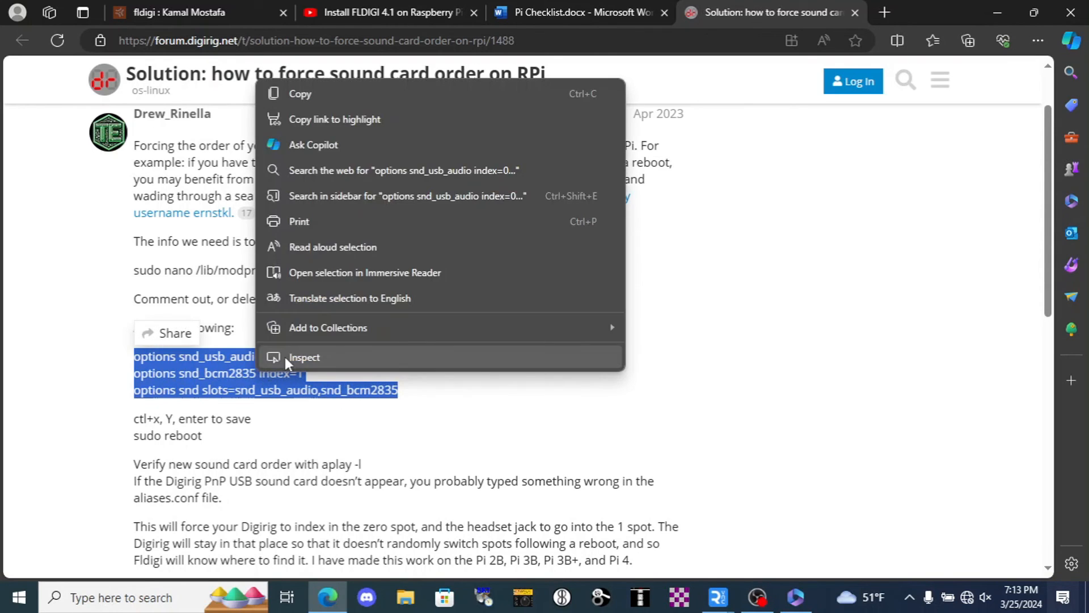
click(315, 98)
- Return to nano and paste the copied snd_usb_audio, snd_bcm2835 and slots options lines at the end of aliases.conf
mouse_move(727, 596)
click(760, 525)
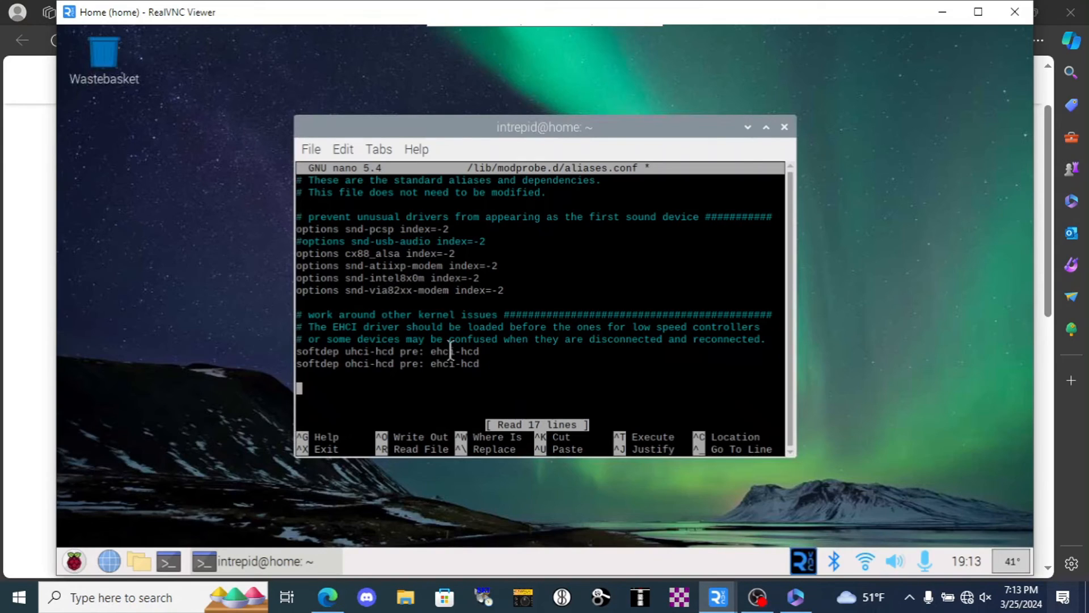
right_click(345, 391)
click(381, 189)
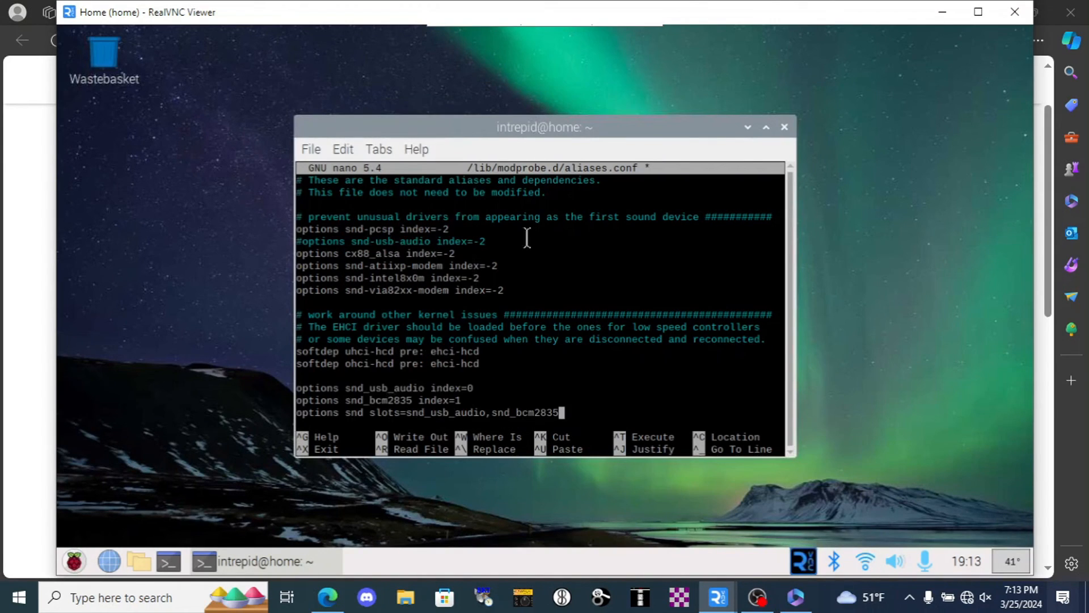
- Check the saving instructions on the forum page, then save aliases.conf under its existing name and exit nano
key(alt+Tab)
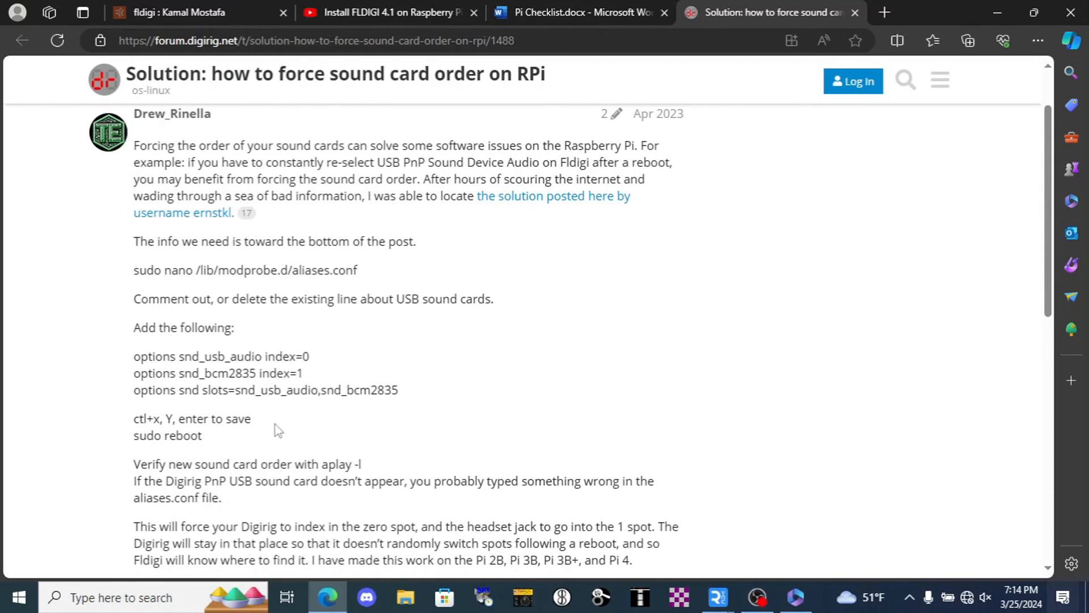
mouse_move(721, 595)
click(734, 532)
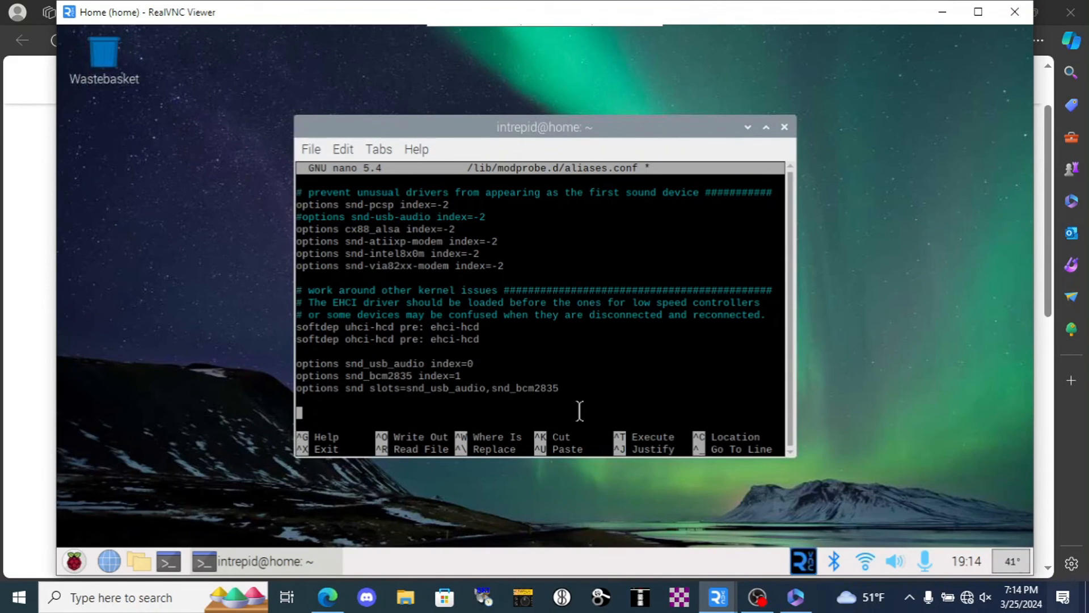
key(ctrl+x)
key(y)
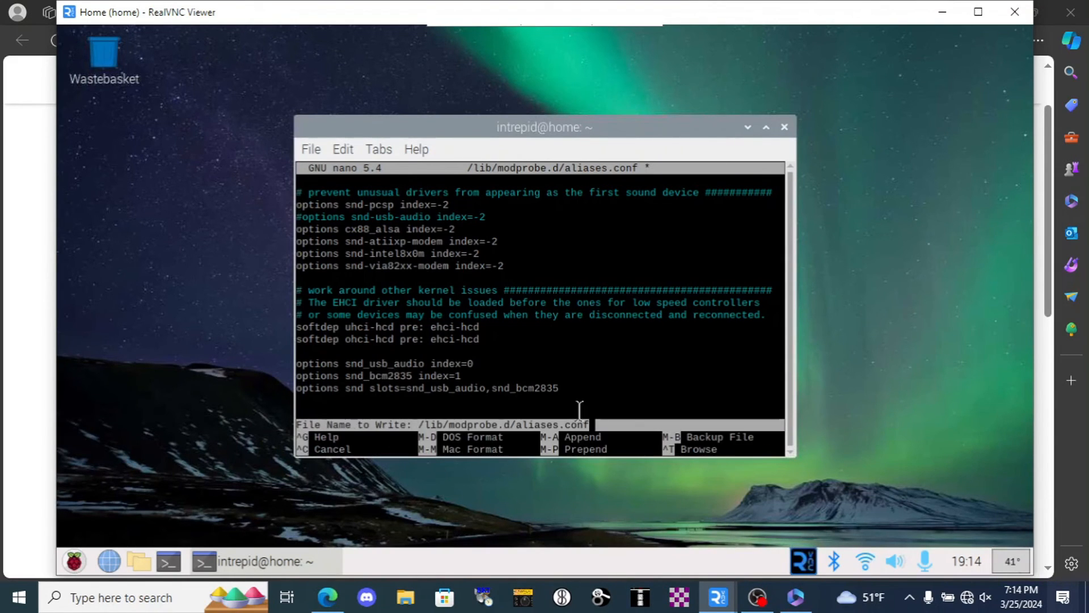
key(Return)
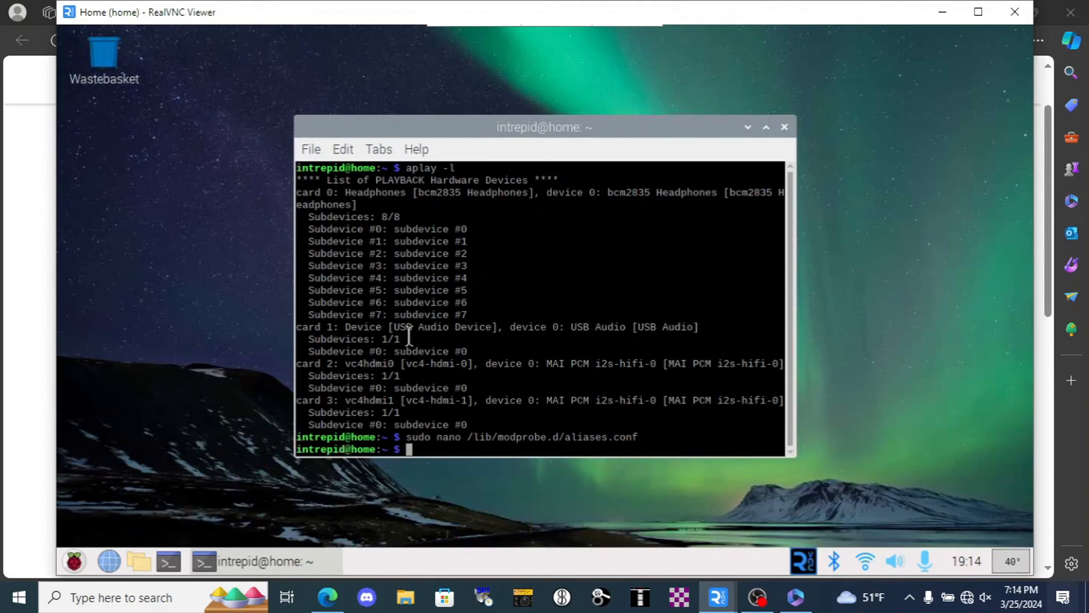
- Reopen /lib/modprobe.d/aliases.conf in nano to check the edited lines, and exit the editor
key(Up)
key(Return)
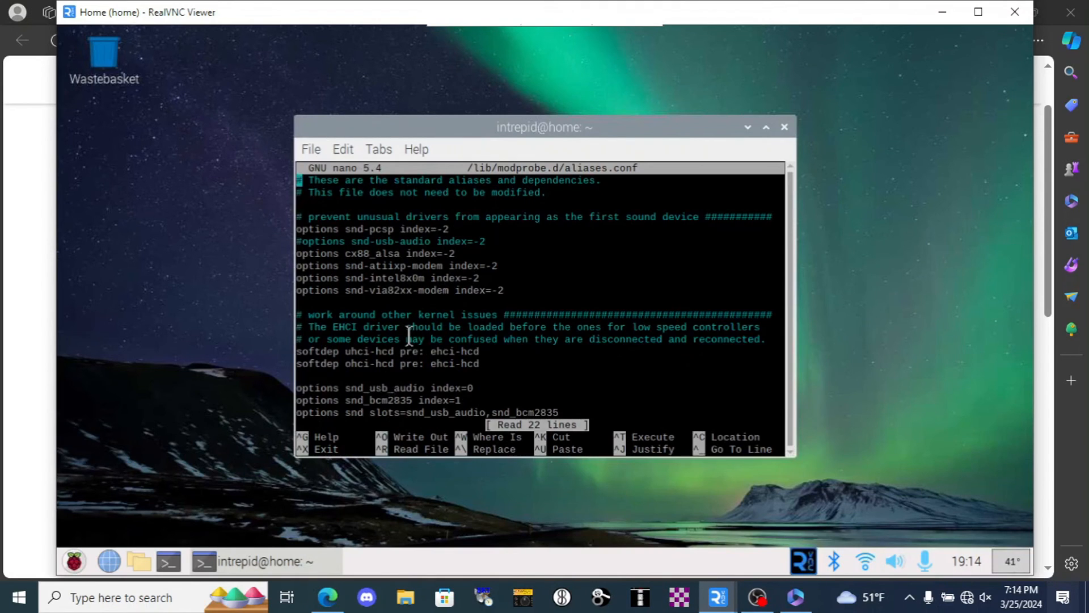
key(Down)
key(Down)
key(Down)
key(Down)
key(Down)
key(Down)
key(Down)
key(Down)
key(Down)
key(ctrl+x)
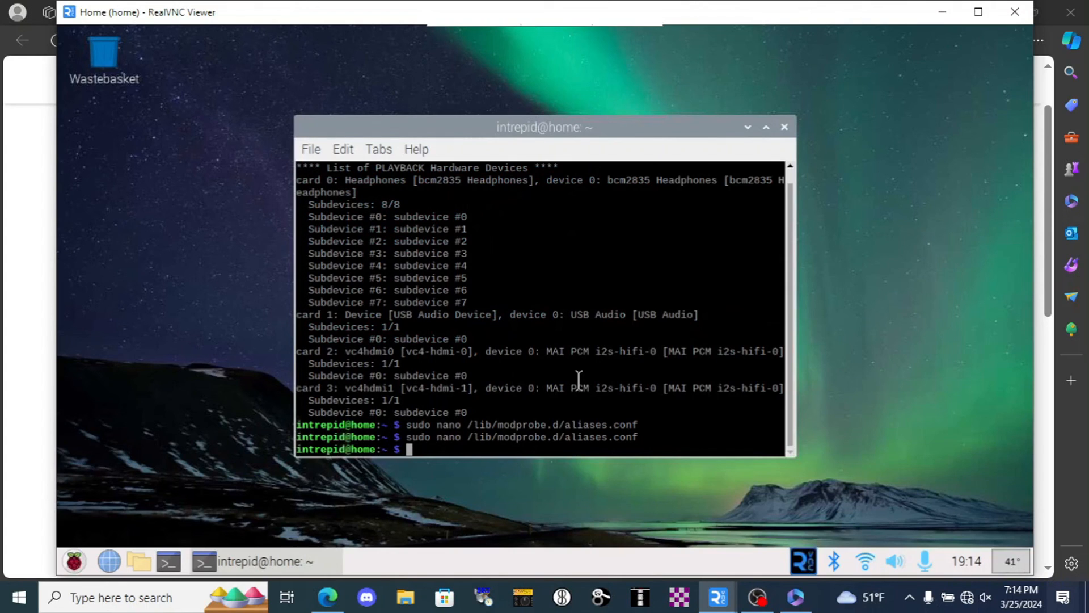
- Reboot the Raspberry Pi with "sudo reboot" and reconnect the computer to the Home Wi-Fi network
text(sudo reboot)
key(Return)
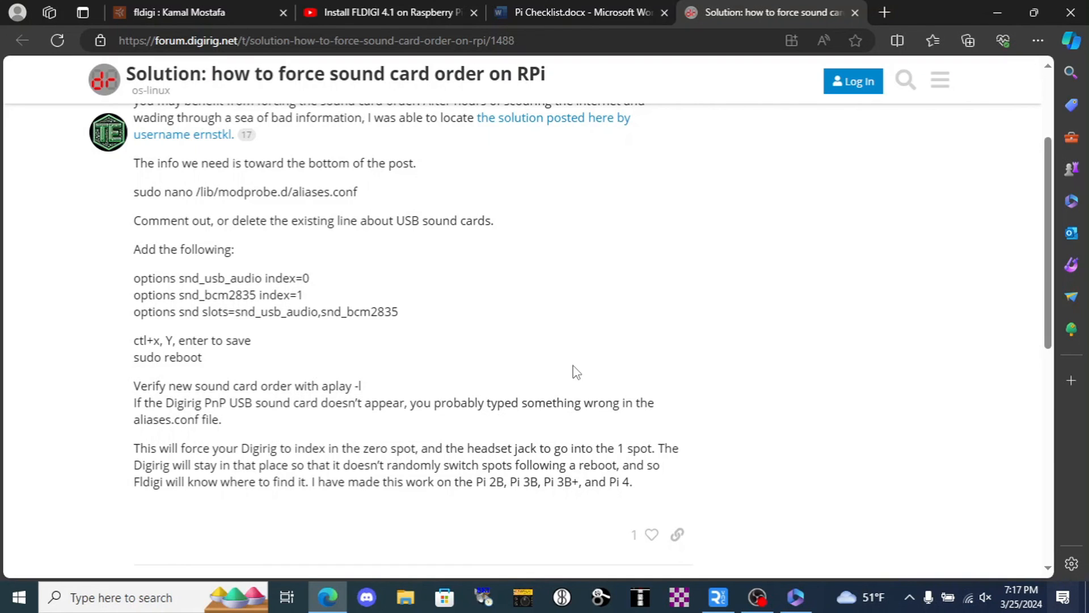
click(969, 596)
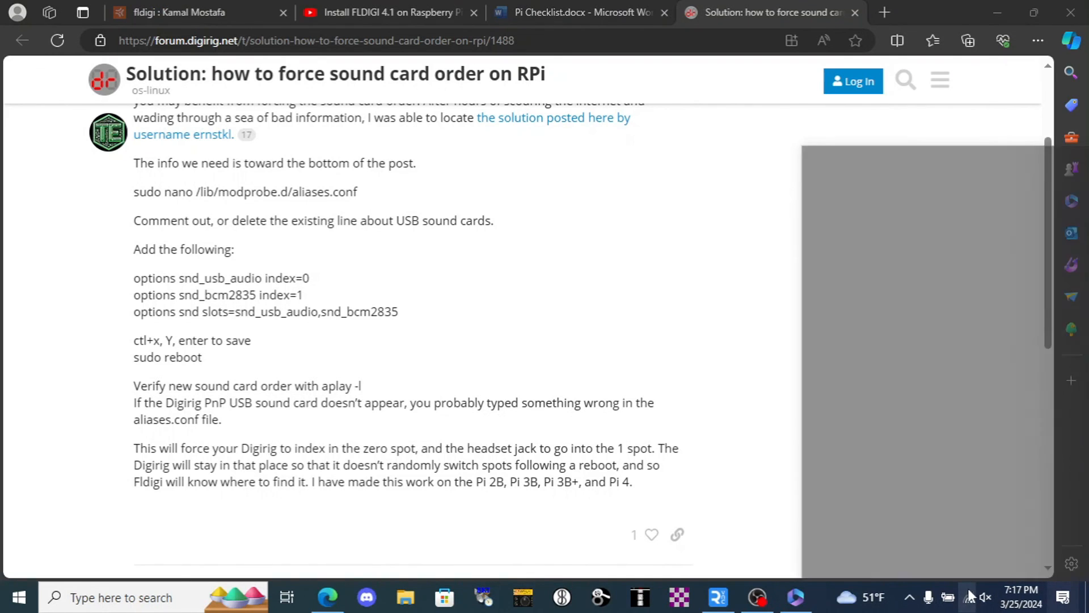
click(957, 257)
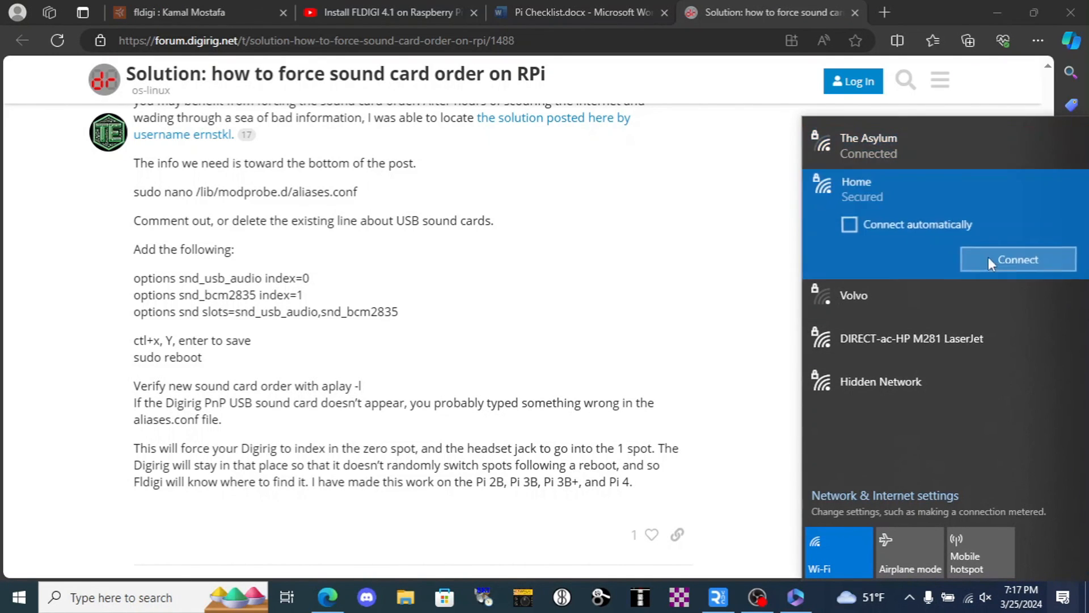
click(998, 260)
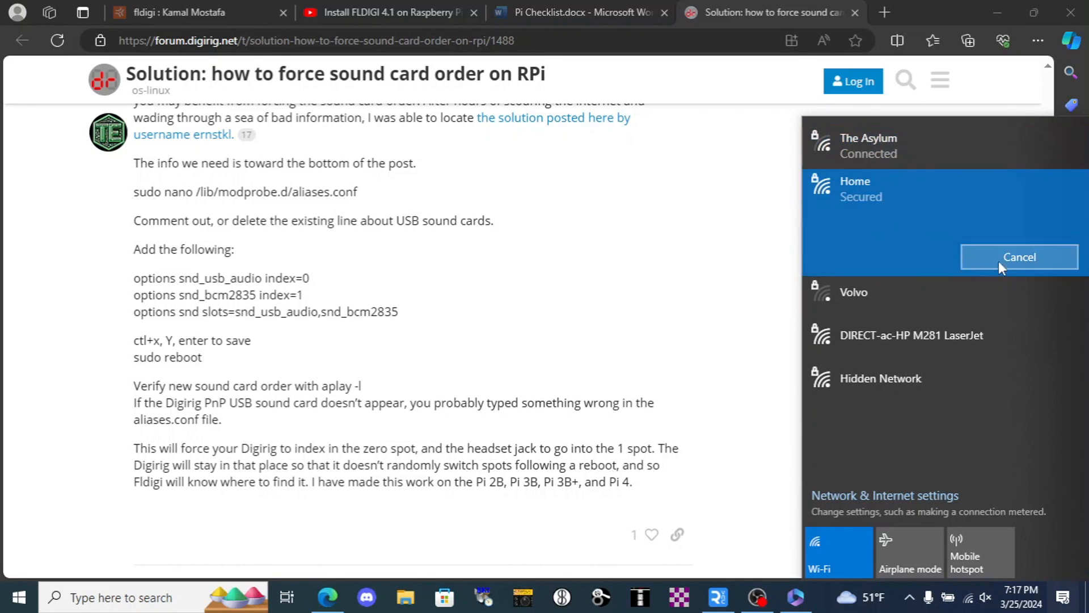
click(597, 348)
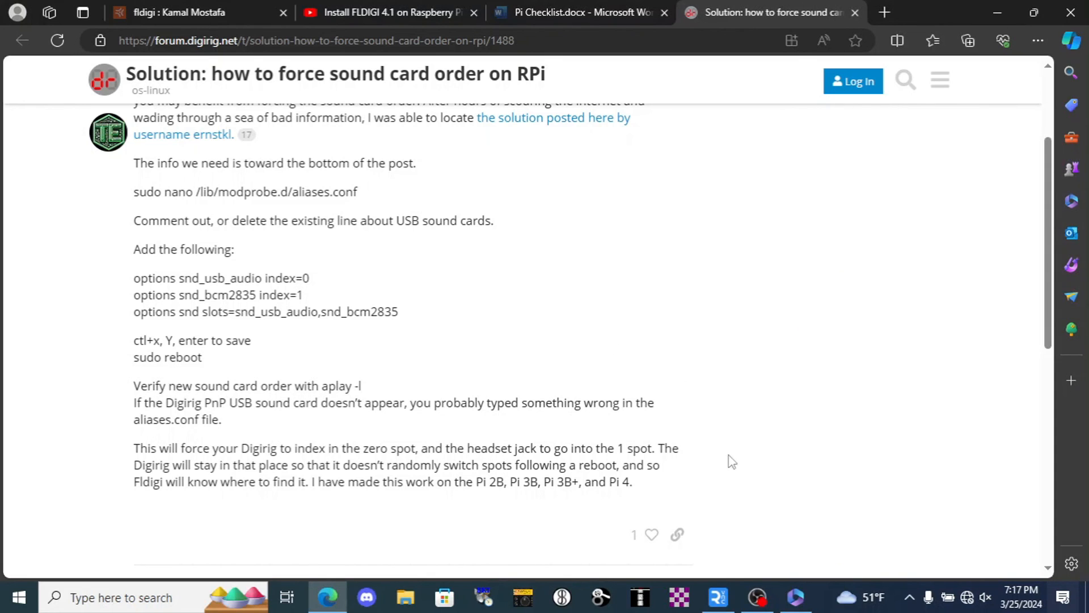
- Reconnect to the Home device in RealVNC Viewer and check the sound card order in a new terminal with "aplay -l"
click(724, 599)
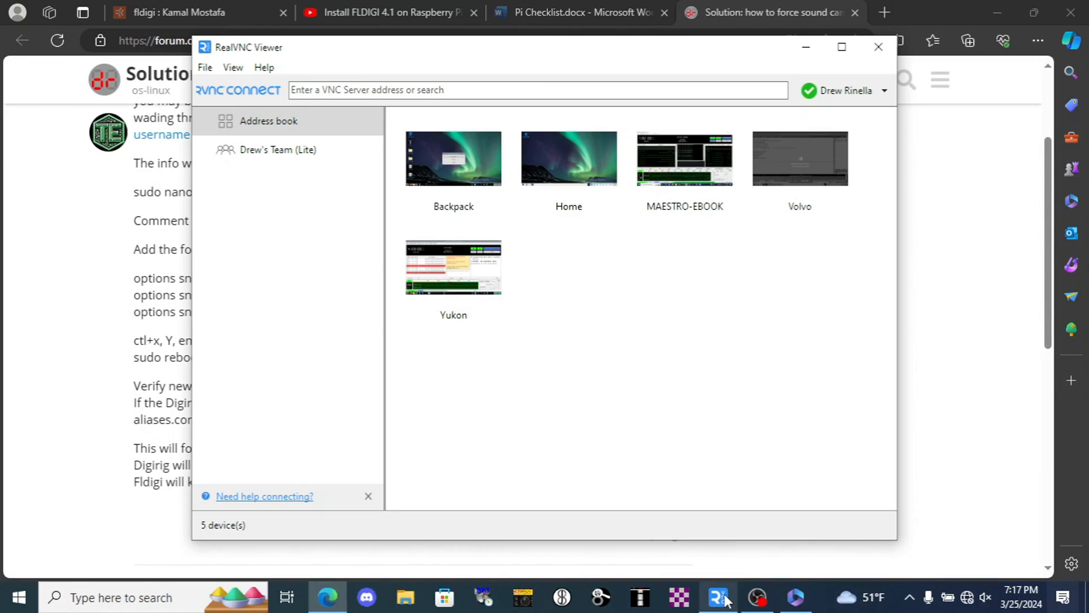
double_click(564, 143)
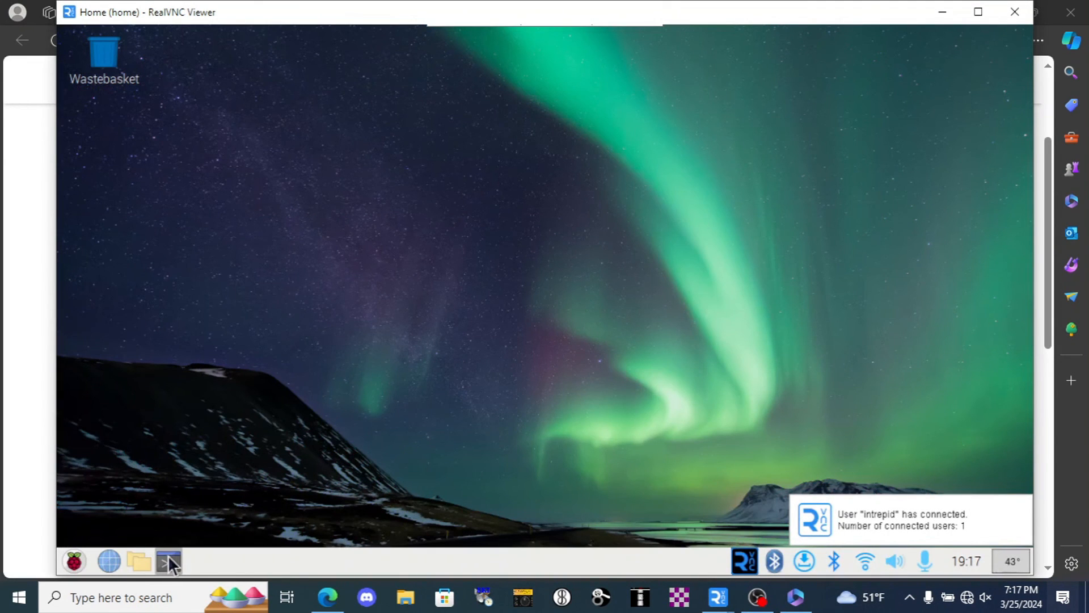
click(169, 560)
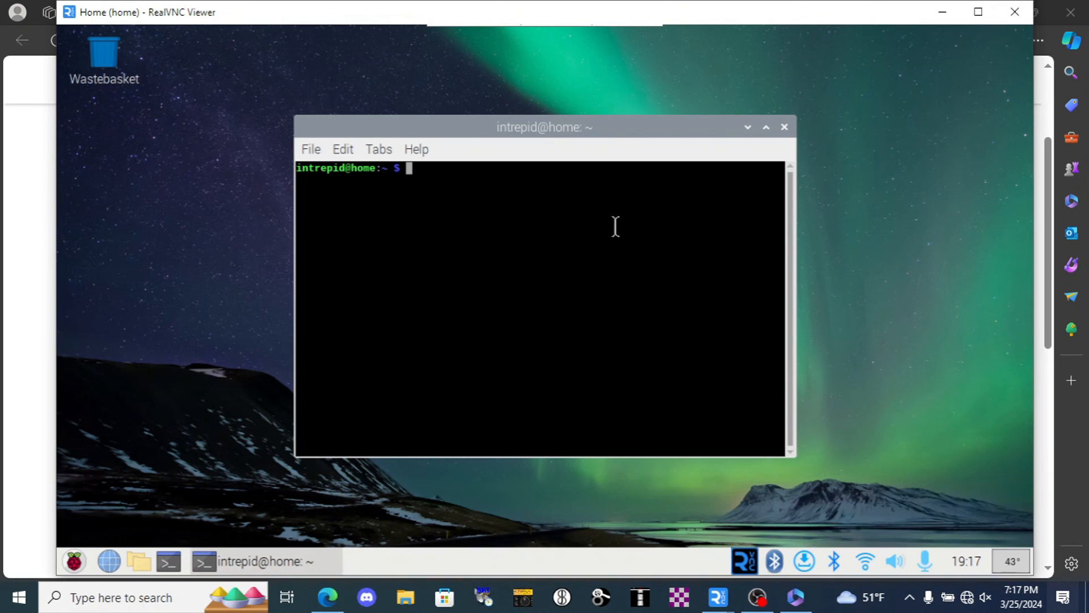
text(aplay -l)
key(Return)
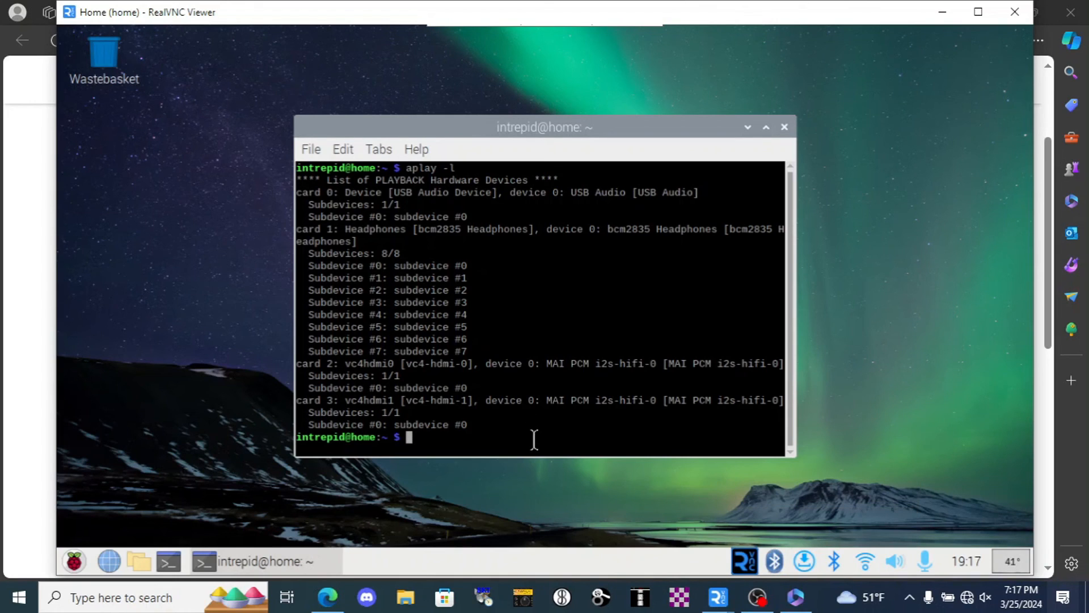
- Update the package lists with "sudo apt update" and upgrade the installed packages with "sudo apt upgrade"
text(sudo apt update)
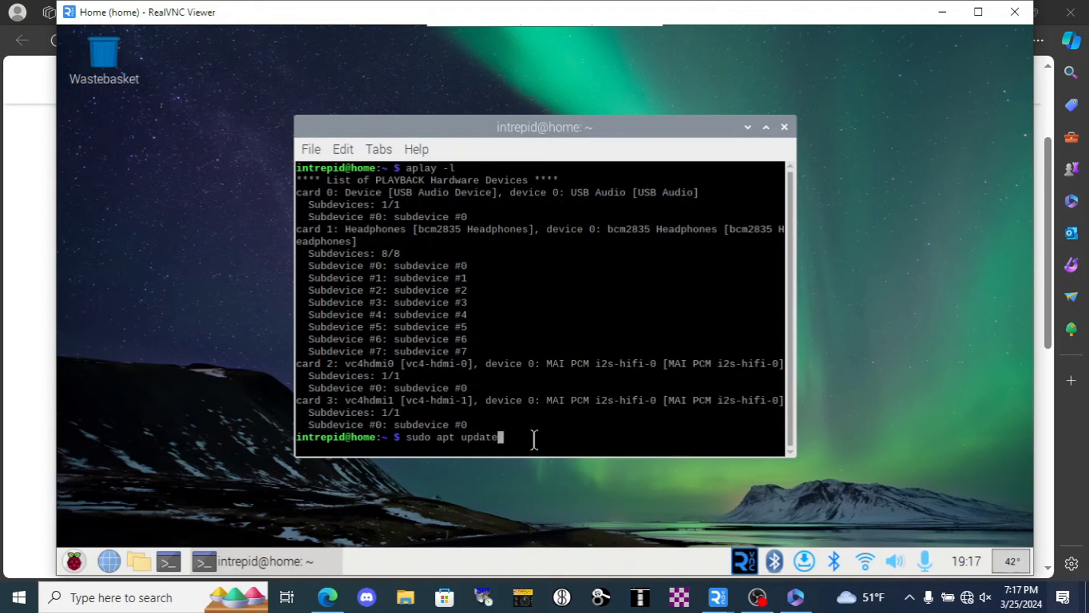
key(Return)
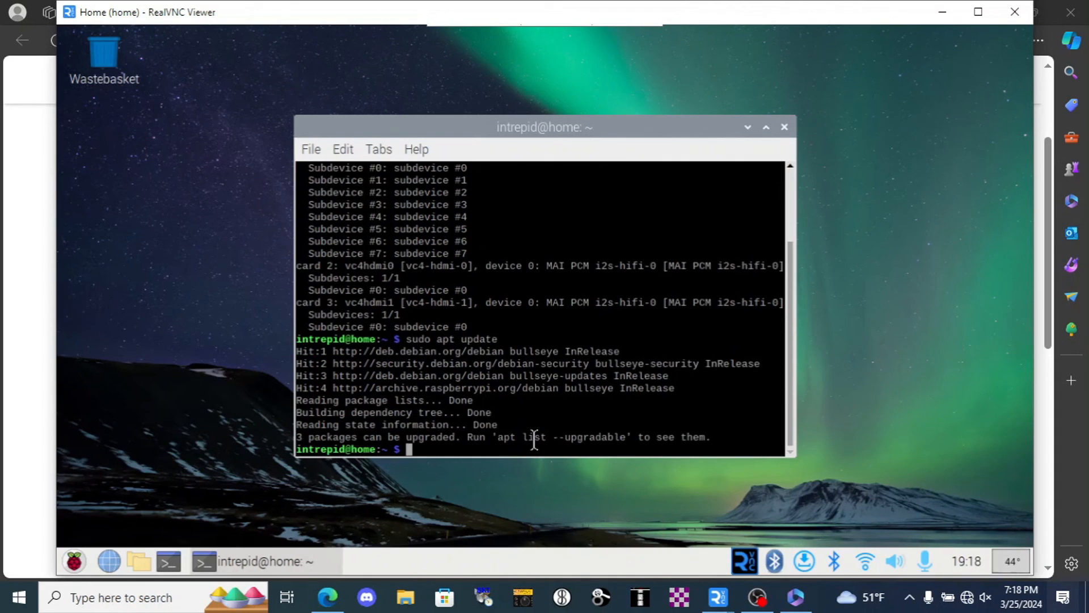
text(sudo apt upgrade)
key(Return)
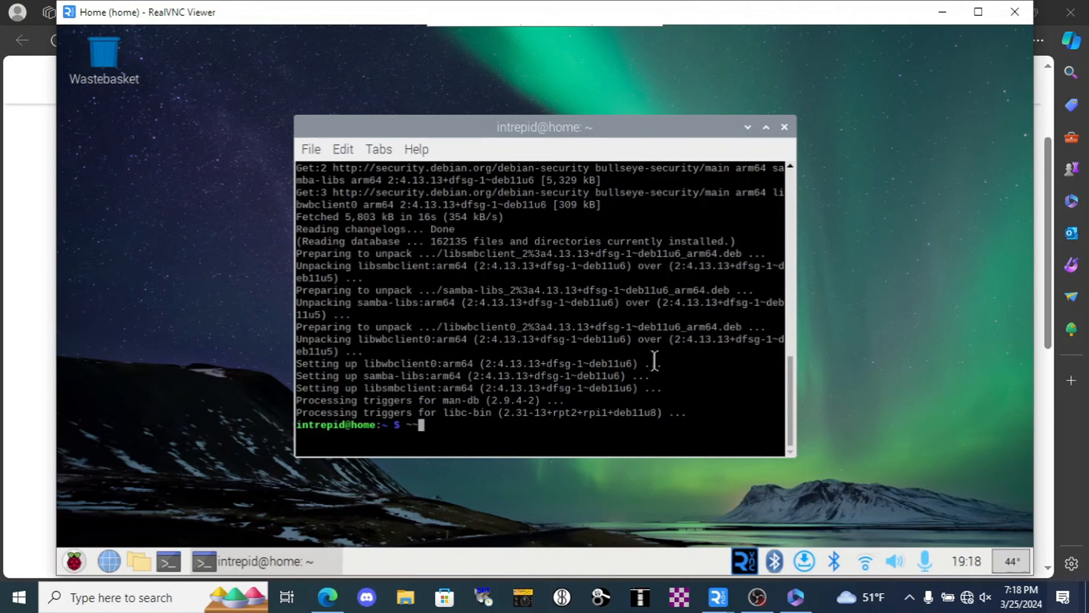